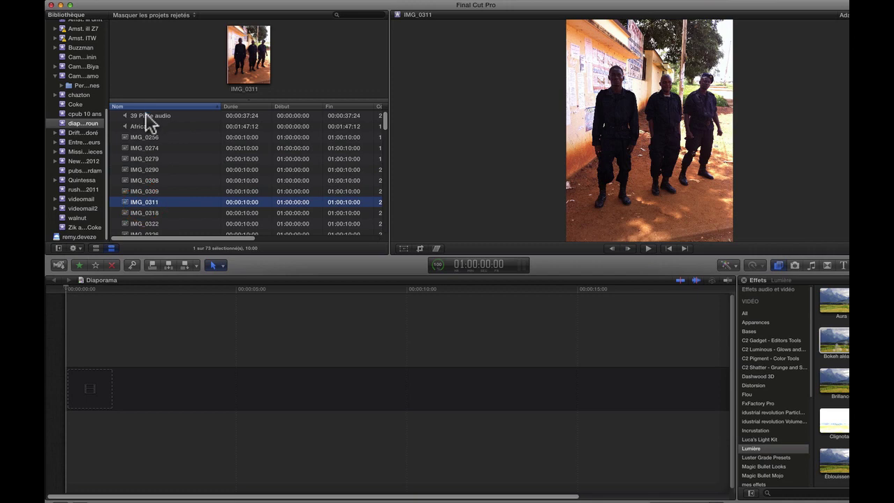
Step: Append the 39 Piste audio clip to the Diaporama timeline, setting the project's video properties to 720p HD, 1280x720 and 25p
{"action": "left_click", "coordinate": [146, 116]}
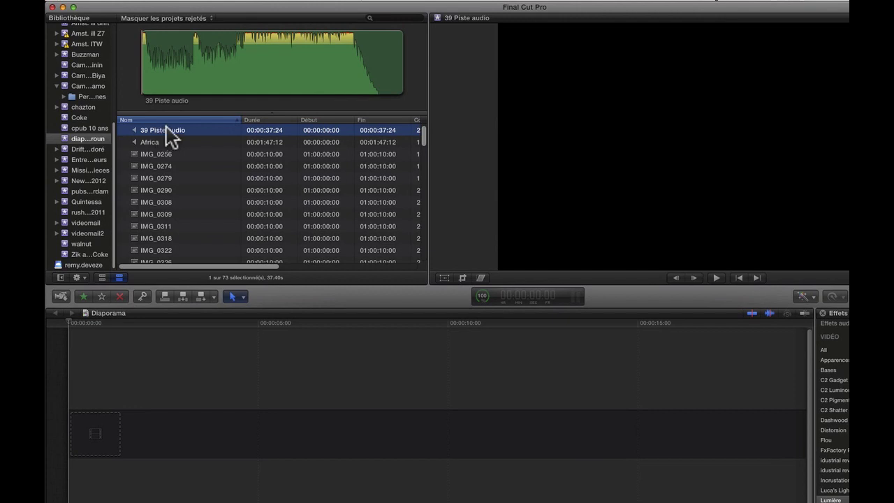
{"action": "key", "text": "e"}
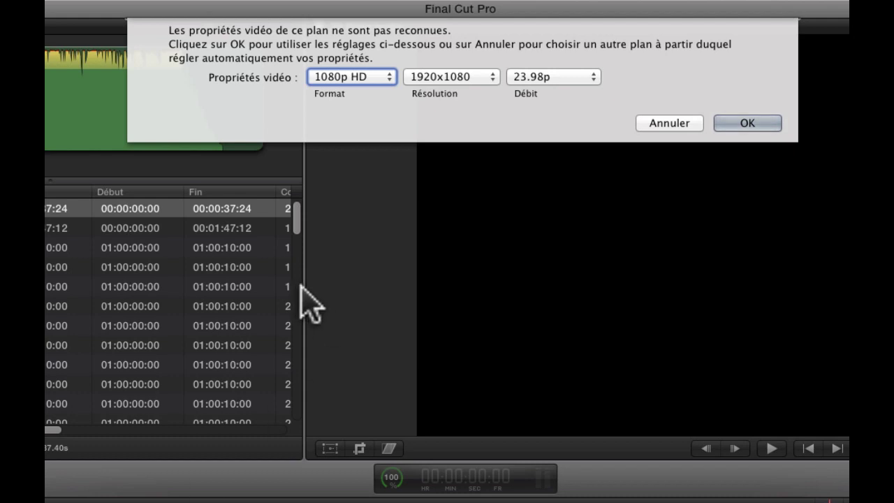
{"action": "left_click", "coordinate": [386, 78]}
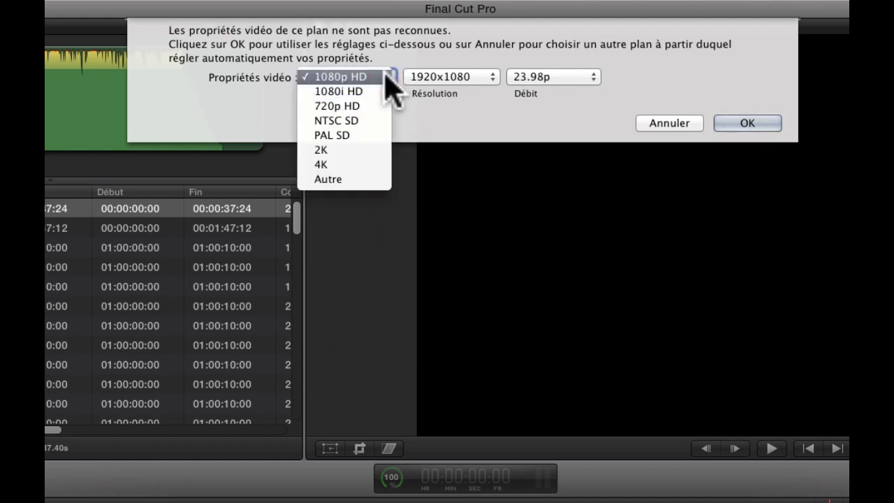
{"action": "left_click", "coordinate": [358, 105]}
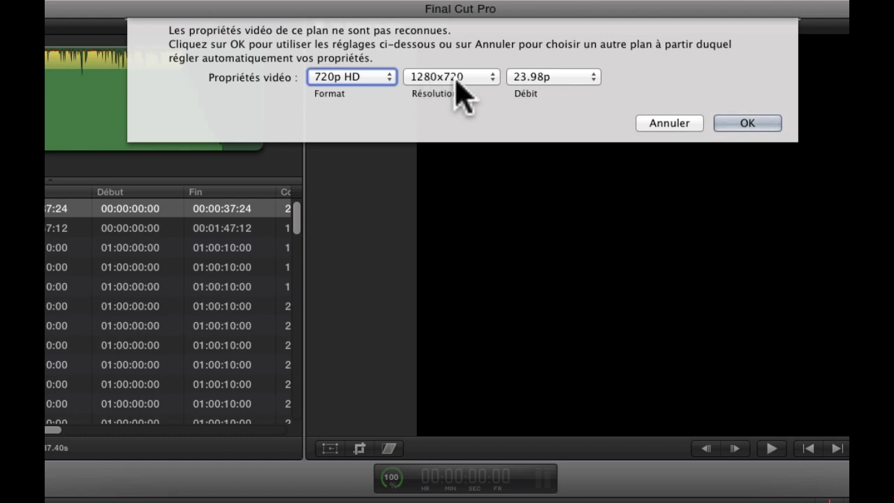
{"action": "left_click", "coordinate": [586, 82]}
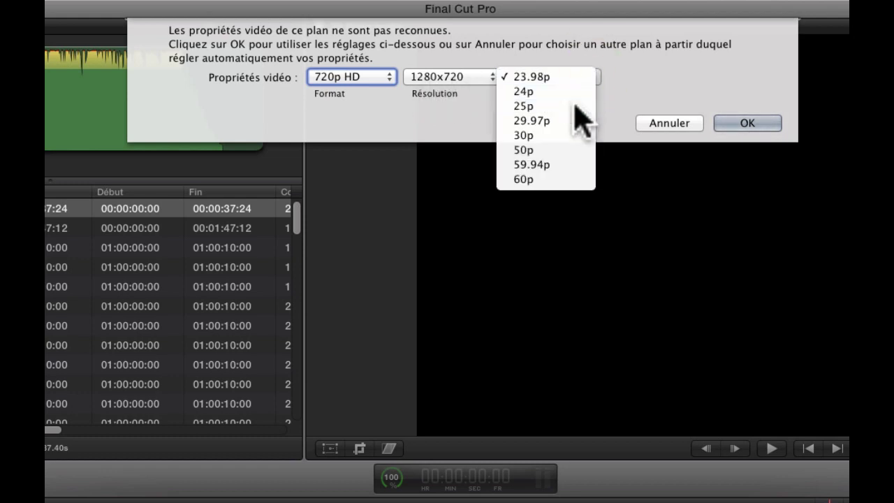
{"action": "left_click", "coordinate": [574, 106]}
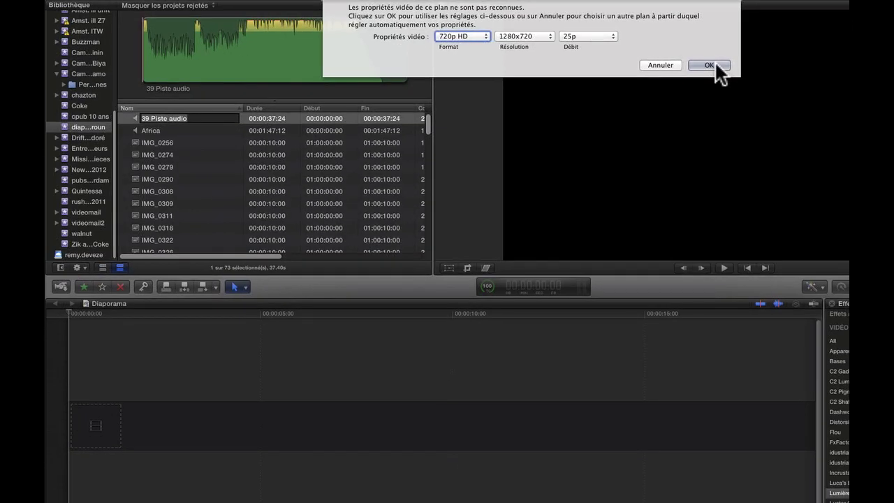
{"action": "left_click", "coordinate": [709, 65]}
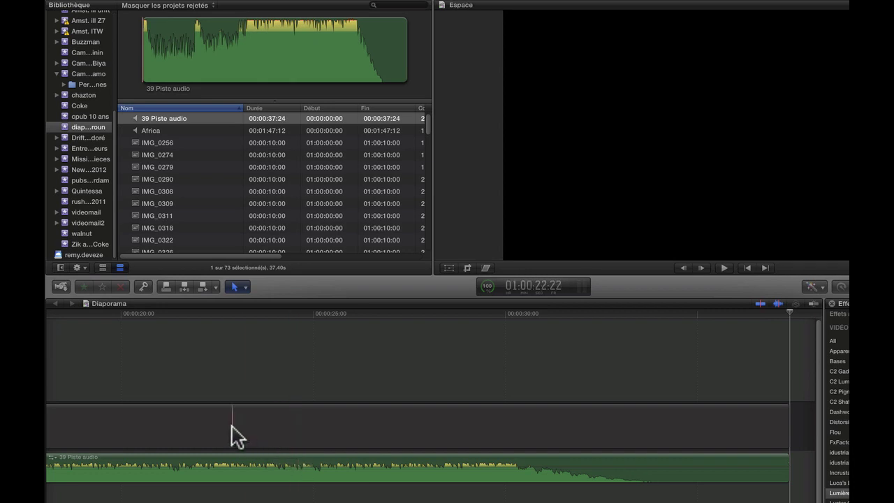
Step: Play through the soundtrack and cut it with the Blade tool just before the 15-second mark
{"action": "scroll", "coordinate": [225, 393], "scroll_direction": "left", "scroll_amount": 10}
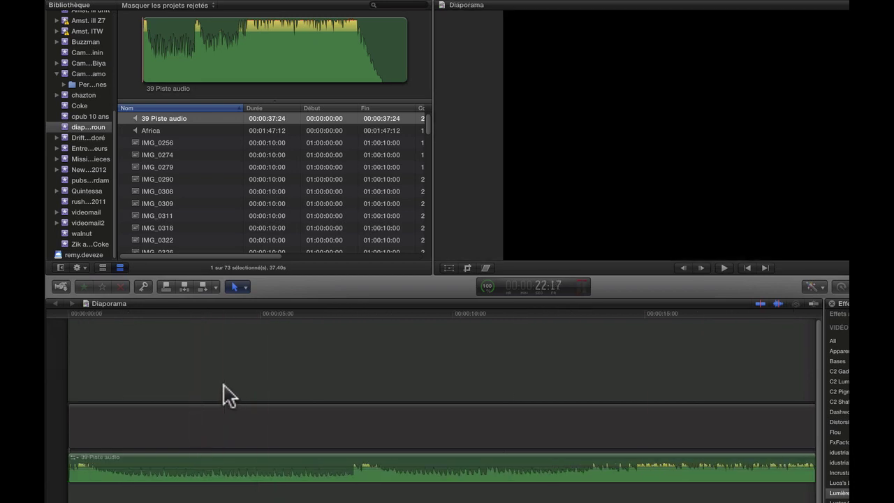
{"action": "key", "text": "shift+z"}
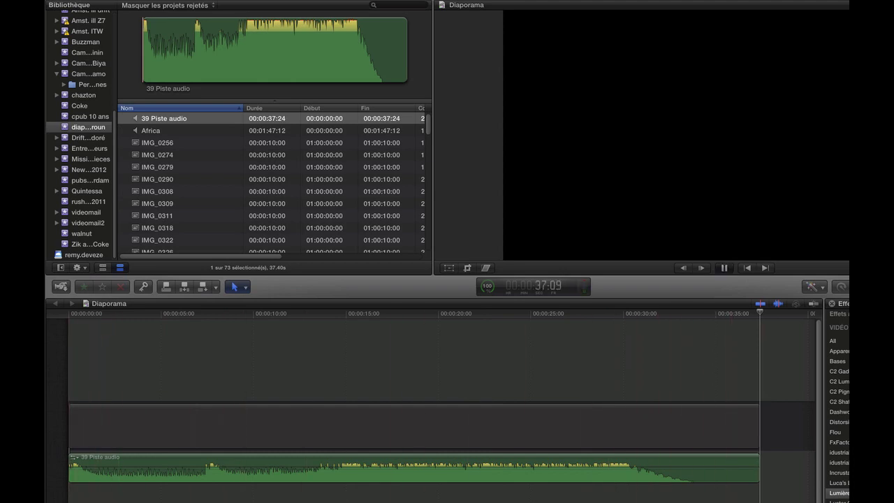
{"action": "key", "text": "space"}
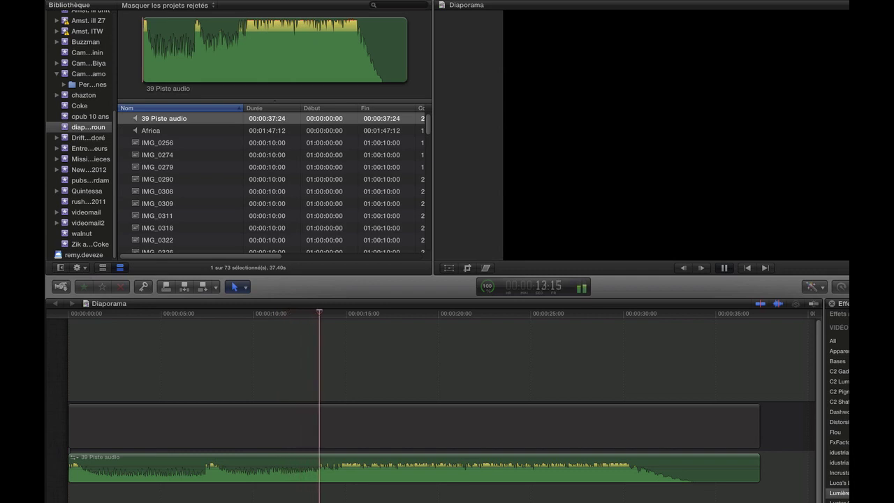
{"action": "key", "text": "space"}
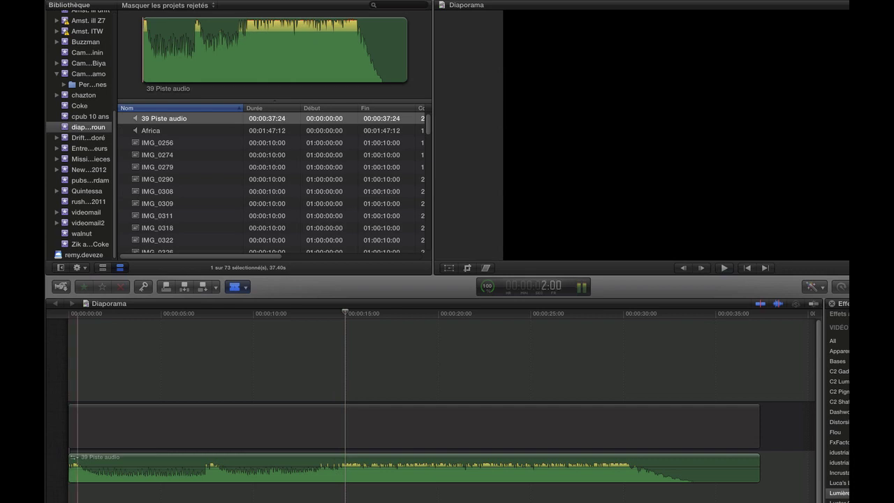
{"action": "left_click", "coordinate": [345, 467]}
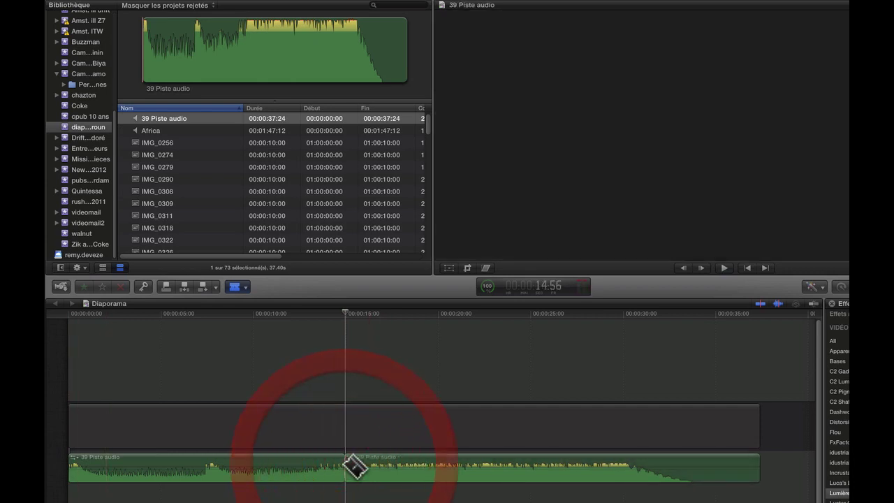
Step: Listen for the start of the soundtrack's ending and blade the audio there, at about 29:14
{"action": "key", "text": "space"}
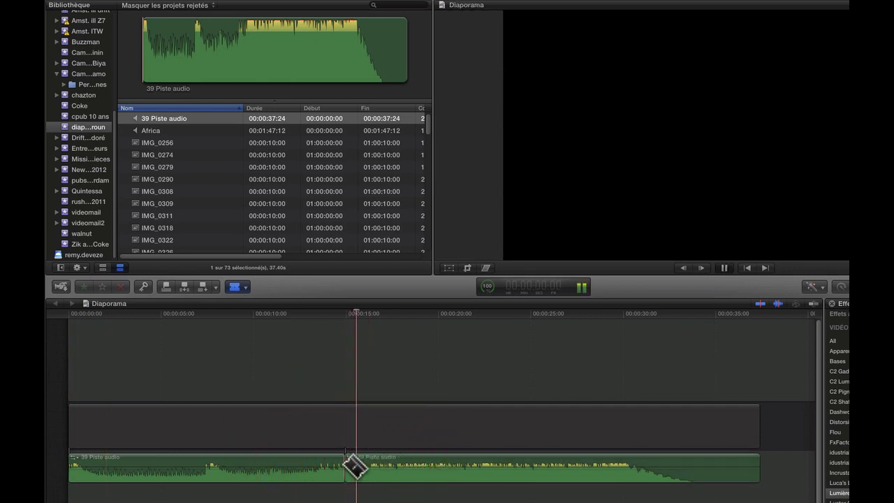
{"action": "left_click", "coordinate": [587, 315]}
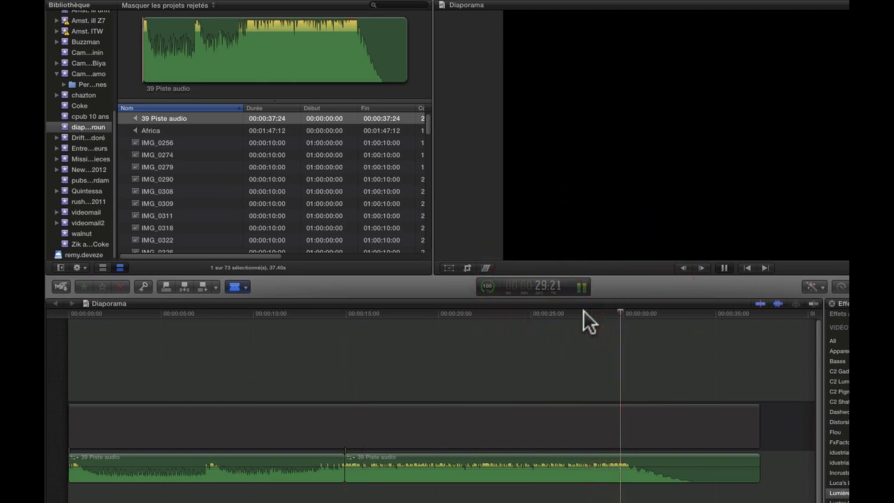
{"action": "left_click", "coordinate": [584, 313]}
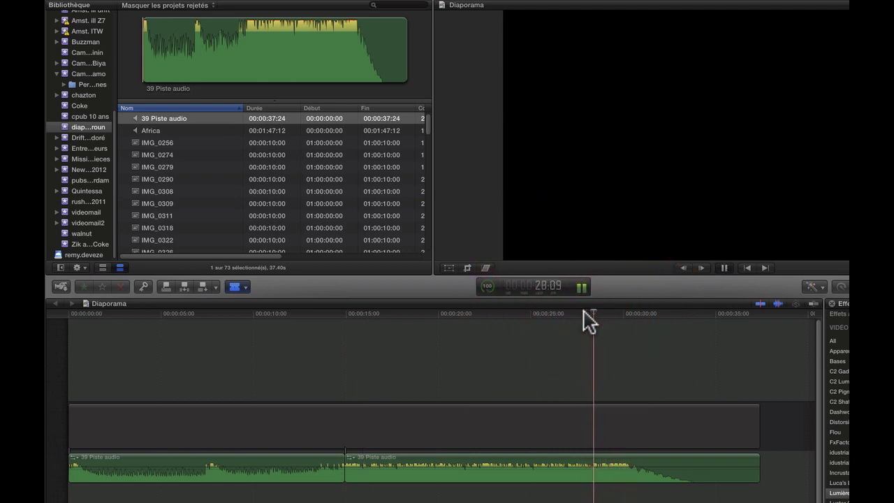
{"action": "key", "text": "space"}
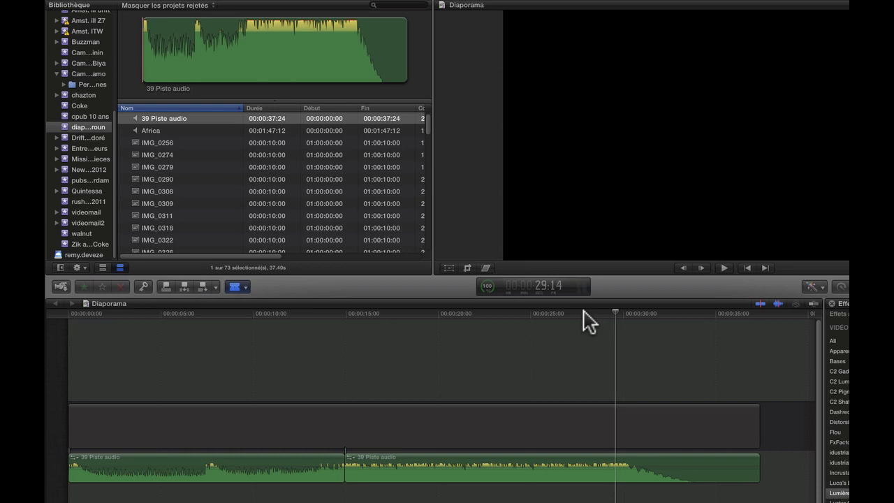
{"action": "scroll", "coordinate": [584, 321], "scroll_direction": "right", "scroll_amount": 4}
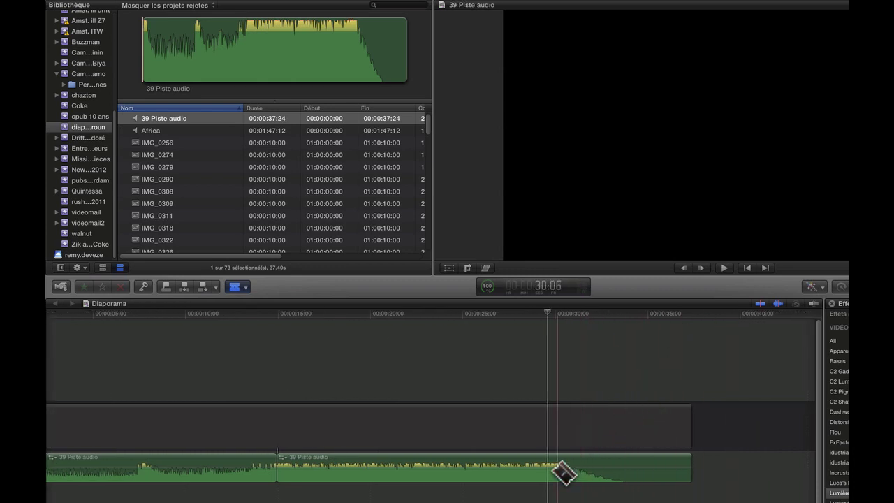
{"action": "left_click", "coordinate": [550, 464]}
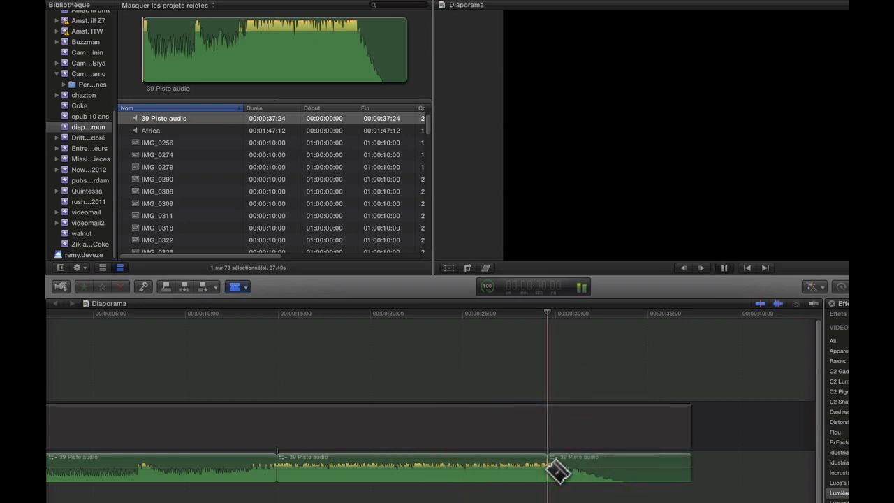
{"action": "key", "text": "space"}
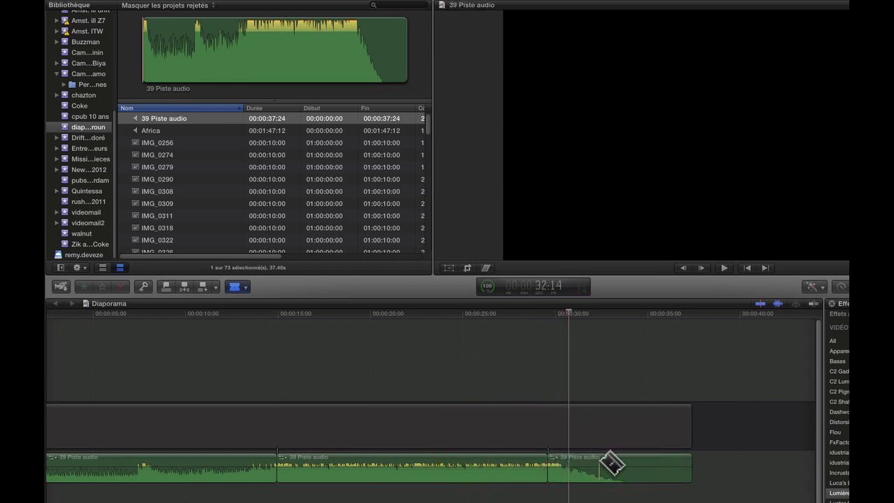
Step: Delete the middle section of the soundtrack and move the ending section to slightly after the end of the first section
{"action": "key", "text": "a"}
{"action": "left_click", "coordinate": [412, 470]}
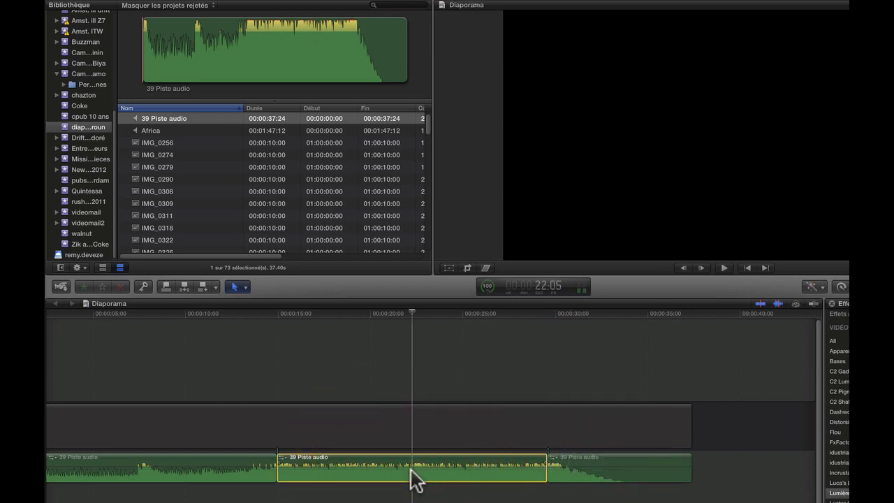
{"action": "key", "text": "Delete"}
{"action": "left_click", "coordinate": [566, 468]}
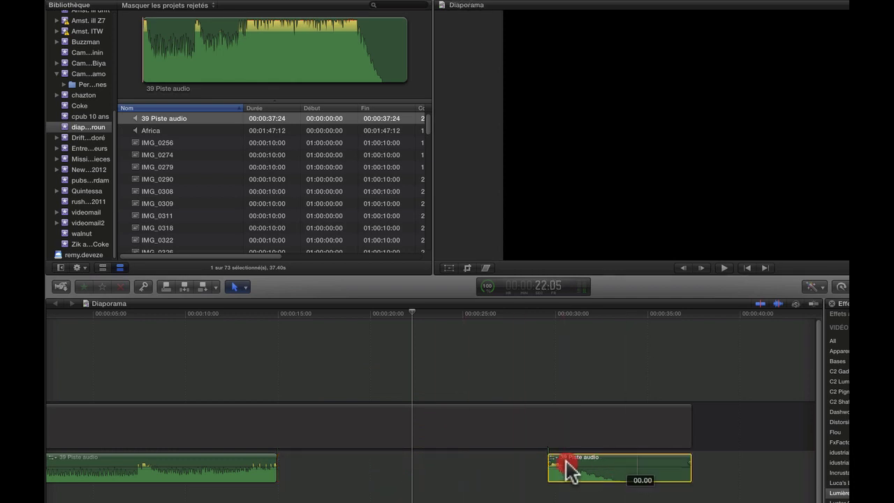
{"action": "left_click_drag", "start_coordinate": [569, 471], "coordinate": [385, 471]}
Step: Locate the last beat of the first audio section by ear and trim the section's end back to about 14.8 seconds
{"action": "left_click", "coordinate": [222, 323]}
{"action": "key", "text": "space"}
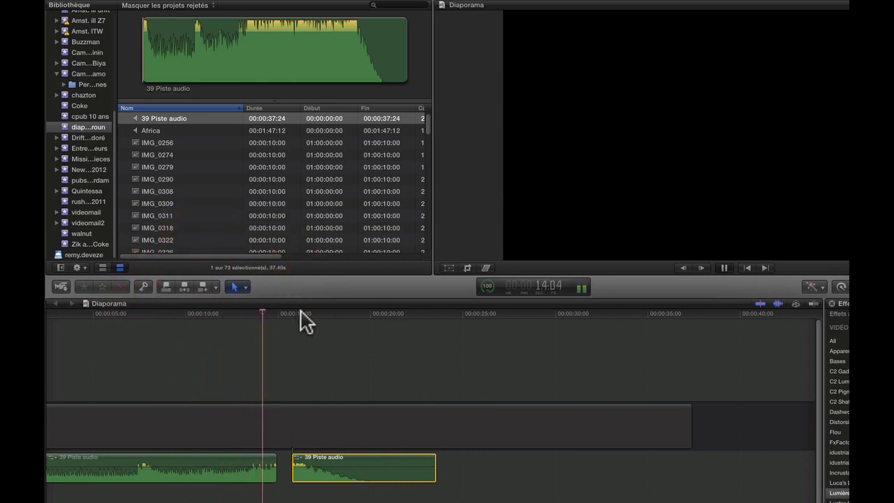
{"action": "key", "text": "space"}
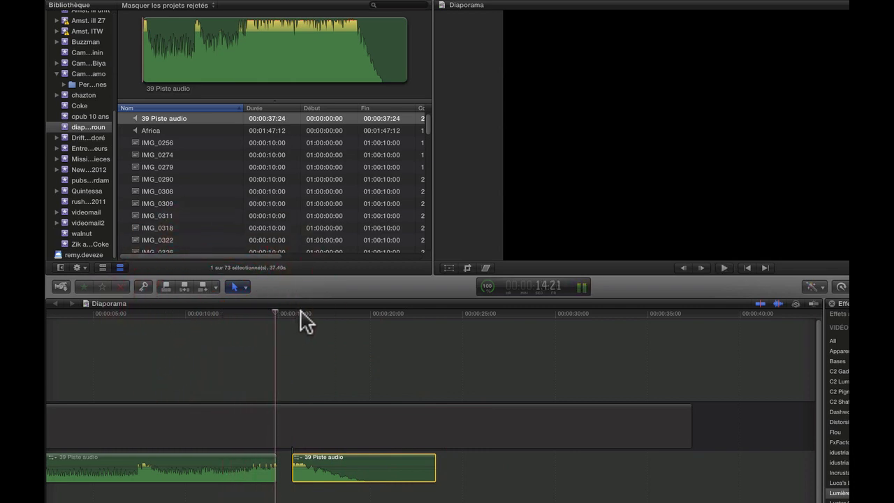
{"action": "left_click", "coordinate": [345, 308]}
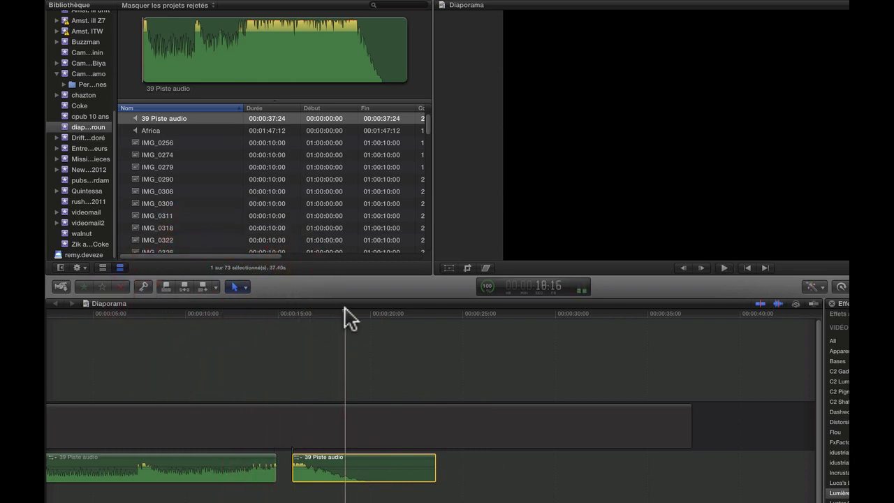
{"action": "left_click", "coordinate": [269, 306]}
{"action": "left_click", "coordinate": [274, 313]}
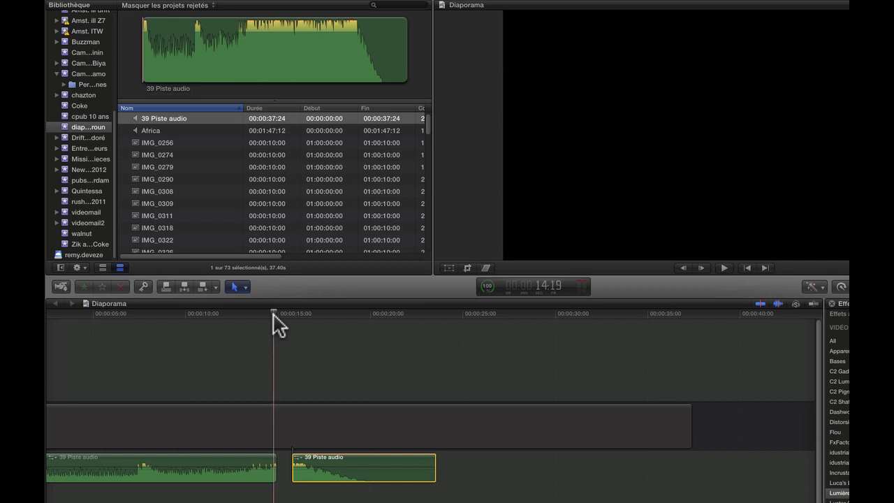
{"action": "key", "text": "super+equal"}
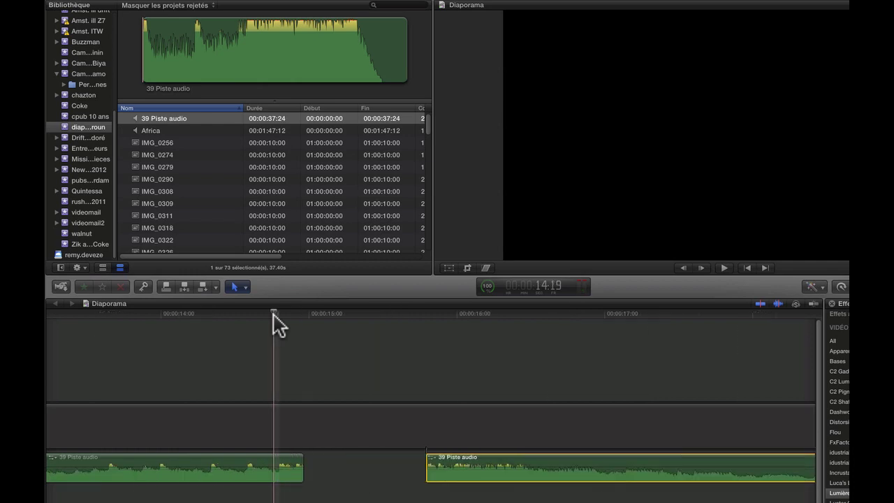
{"action": "key", "text": "space"}
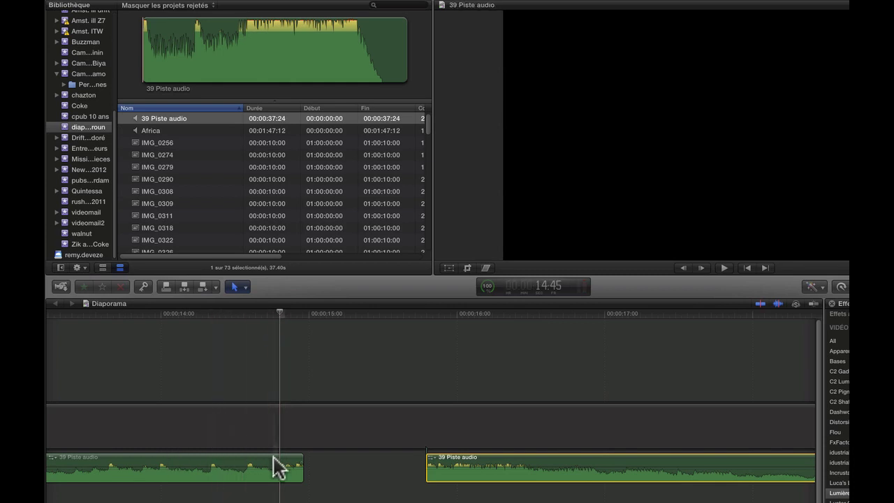
{"action": "left_click_drag", "start_coordinate": [302, 465], "coordinate": [279, 462]}
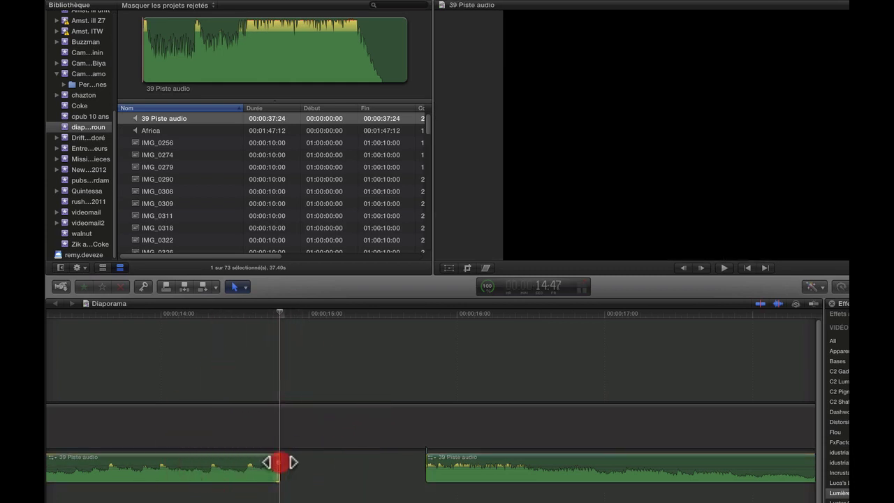
Step: Move the ending audio section up against the end of the first section and play back the join
{"action": "left_click_drag", "start_coordinate": [444, 467], "coordinate": [302, 468]}
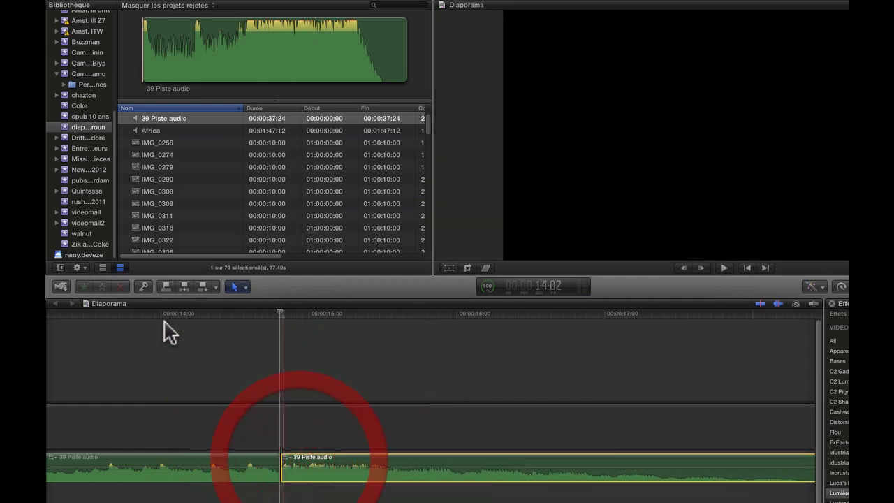
{"action": "left_click", "coordinate": [135, 317]}
{"action": "key", "text": "space"}
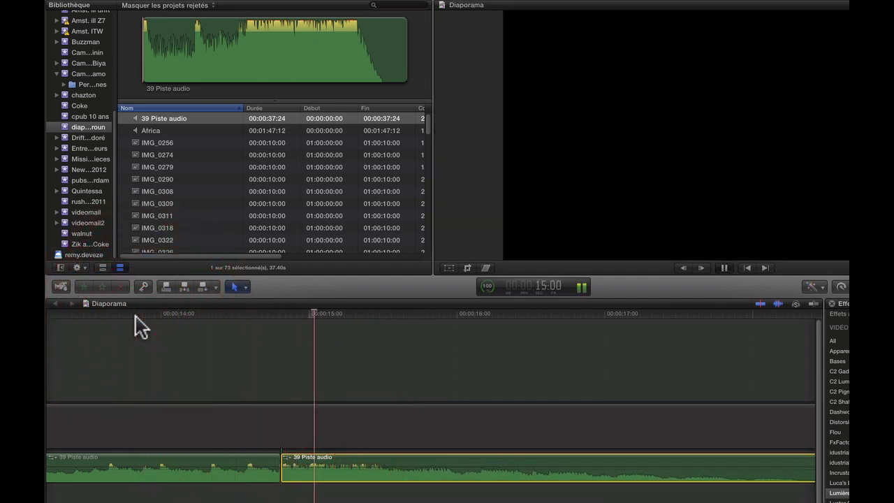
{"action": "key", "text": "space"}
{"action": "scroll", "coordinate": [189, 327], "scroll_direction": "left", "scroll_amount": 10}
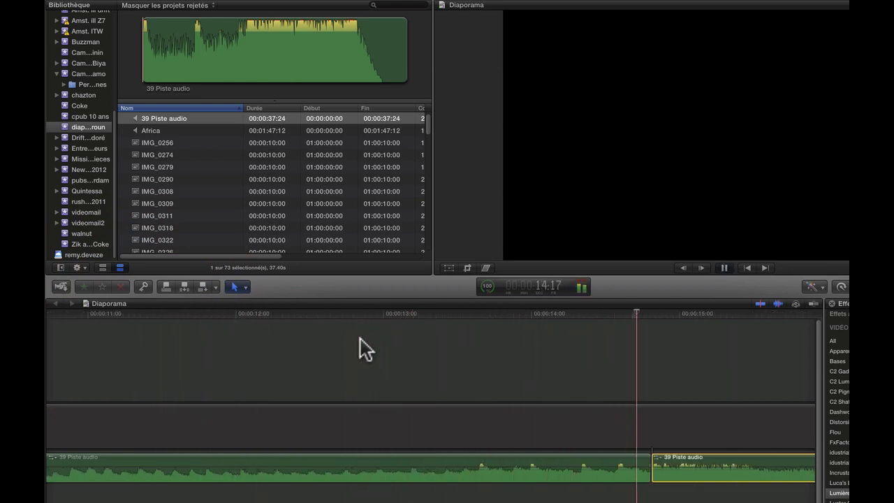
{"action": "key", "text": "space"}
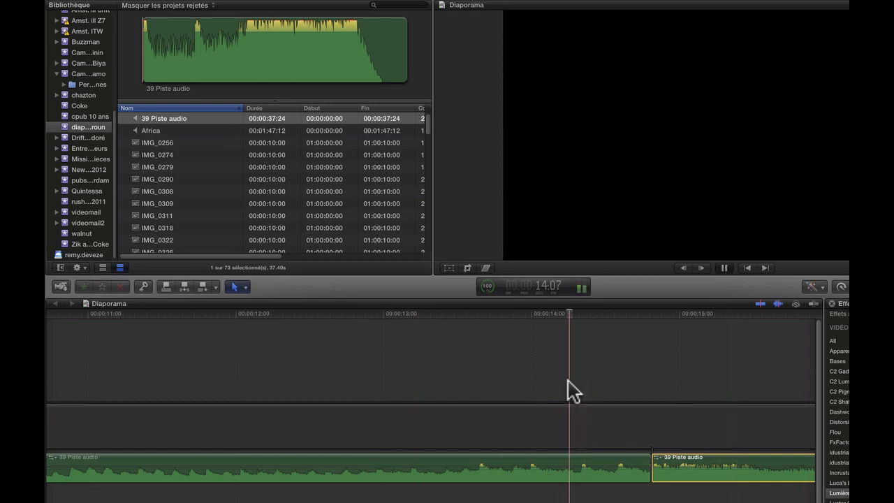
{"action": "key", "text": "space"}
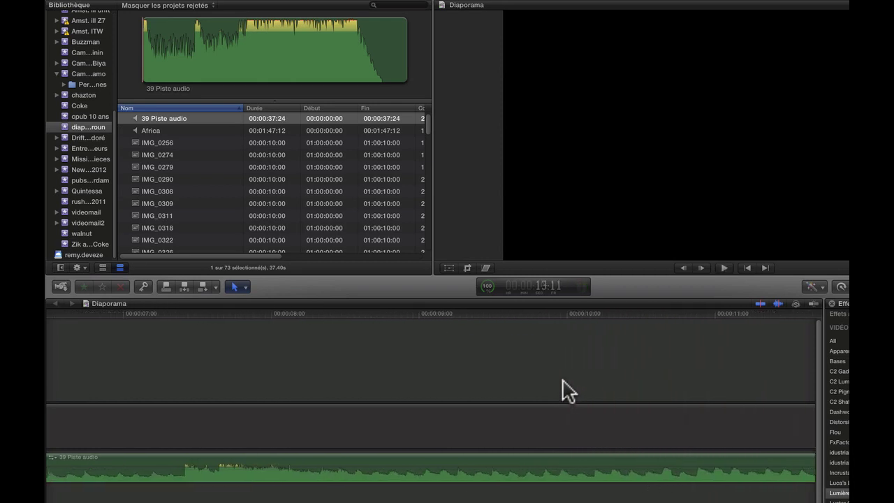
{"action": "key", "text": "shift+z"}
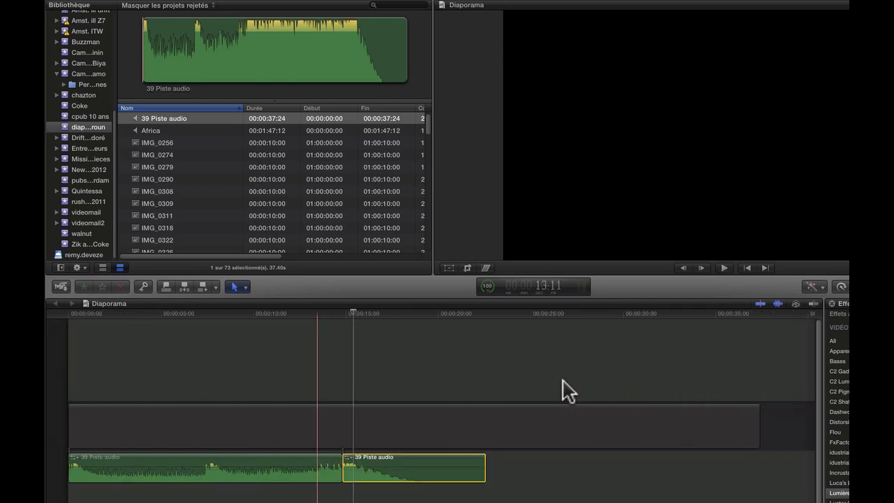
{"action": "key", "text": "space"}
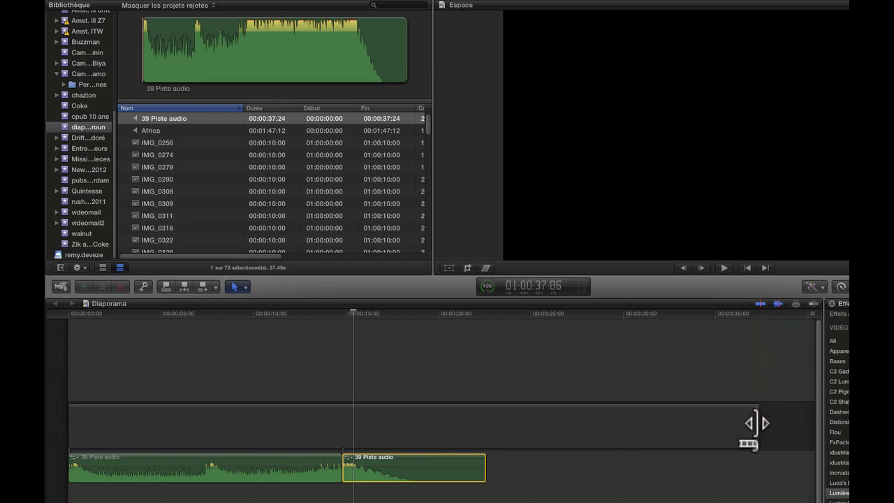
Step: Trim the end of the placeholder gap above the soundtrack to the end of the last audio section and play the opening back
{"action": "left_click_drag", "start_coordinate": [757, 423], "coordinate": [486, 429]}
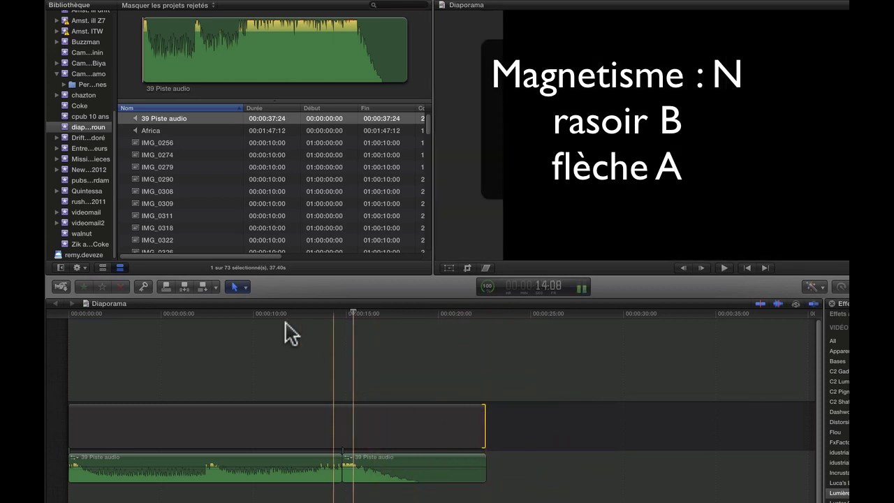
{"action": "left_click", "coordinate": [50, 341]}
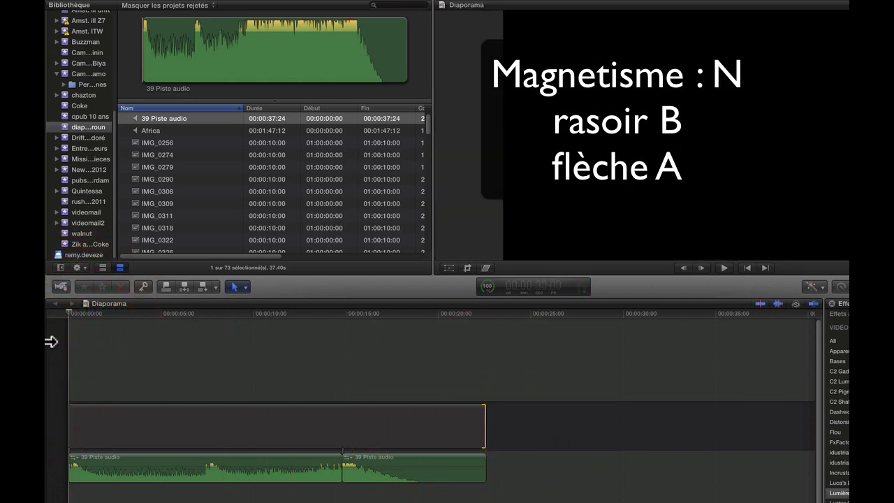
{"action": "key", "text": "super+equal"}
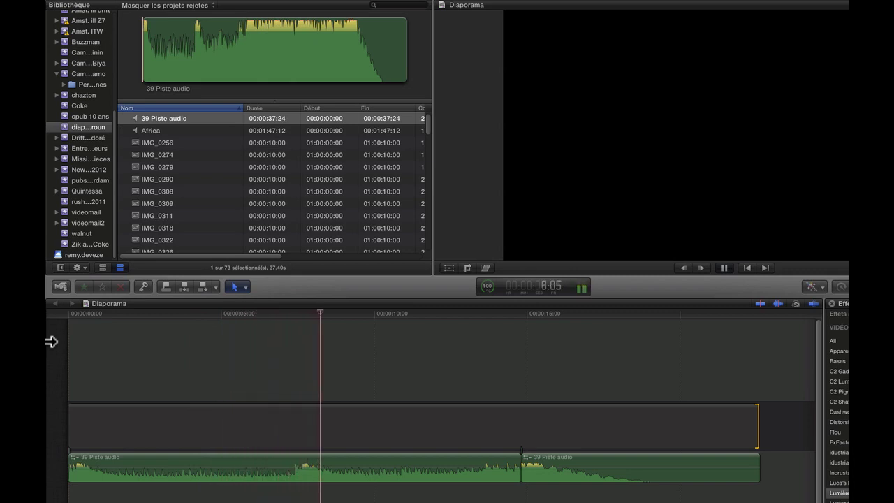
{"action": "key", "text": "space"}
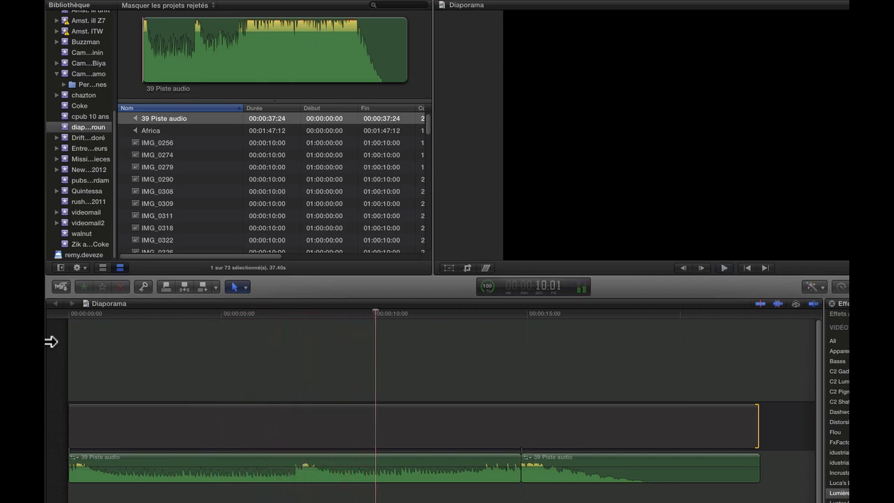
{"action": "left_click", "coordinate": [551, 342]}
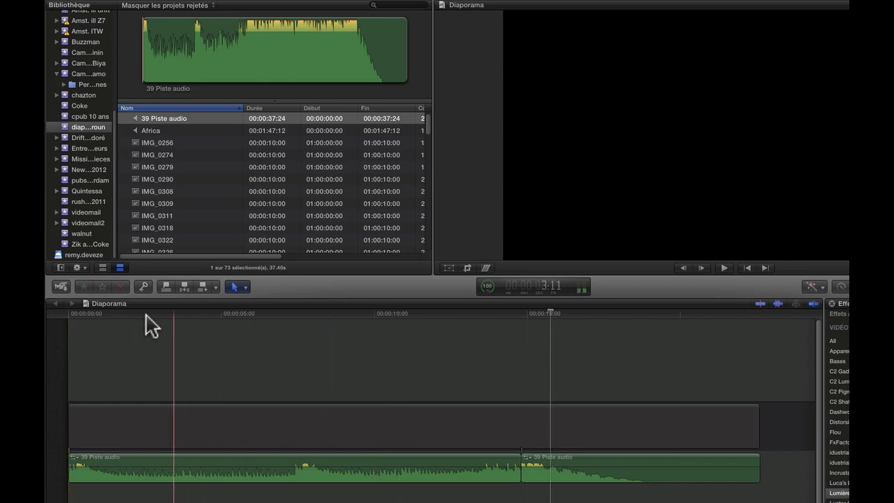
Step: Play the first audio section from its start and add seven markers to it in time with the beat
{"action": "left_click", "coordinate": [106, 469]}
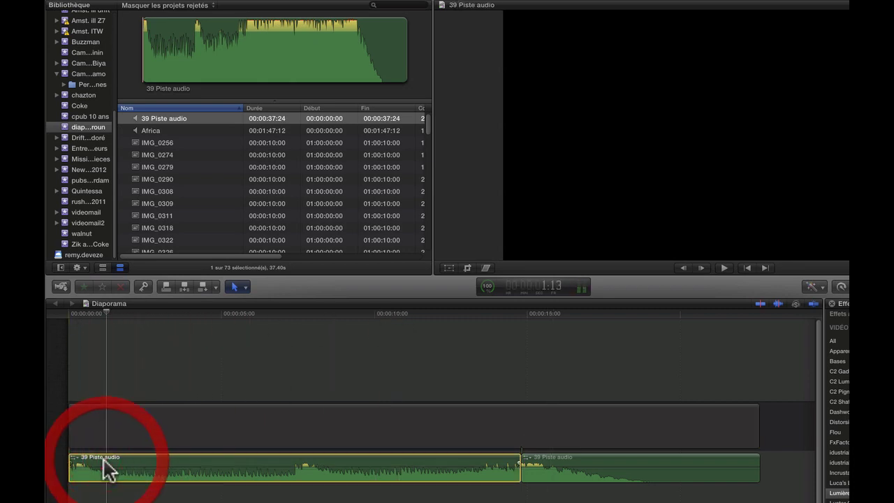
{"action": "left_click", "coordinate": [44, 315]}
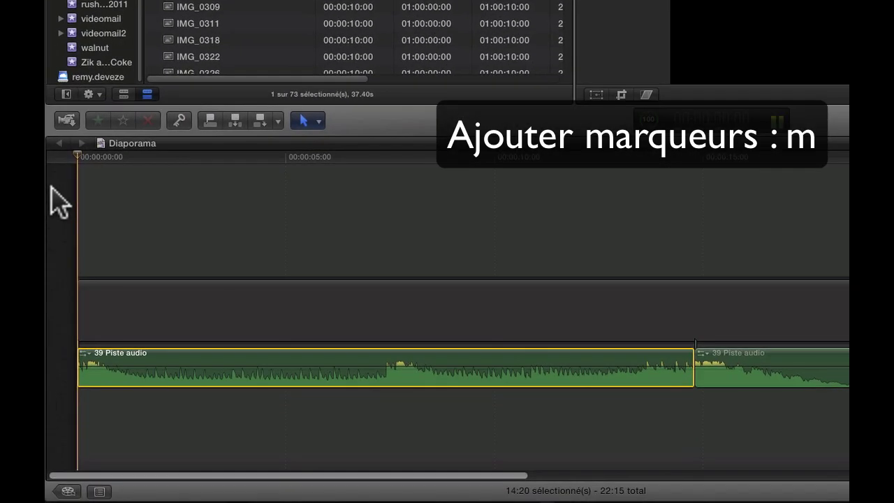
{"action": "key", "text": "space"}
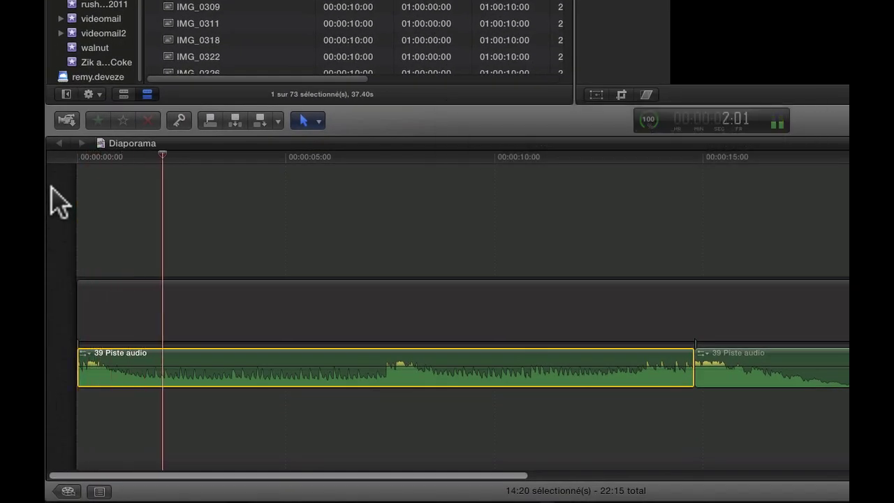
{"action": "key", "text": "m"}
{"action": "key", "text": "m"}
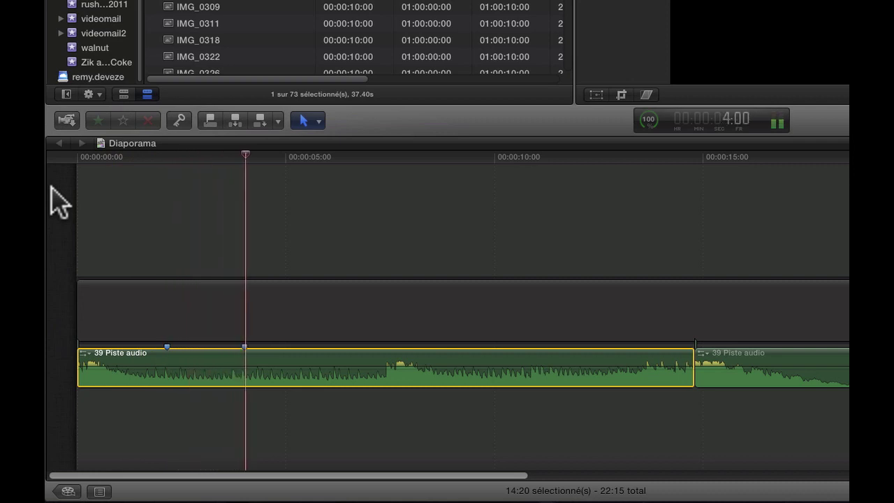
{"action": "key", "text": "m"}
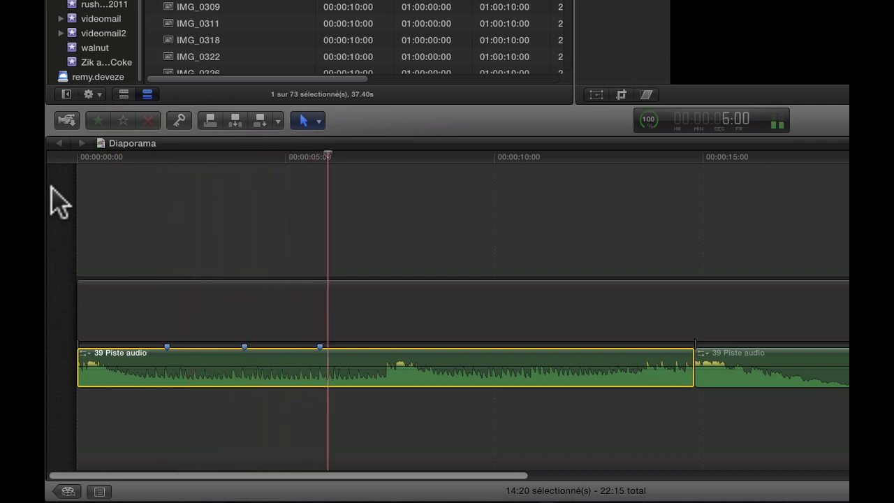
{"action": "key", "text": "m"}
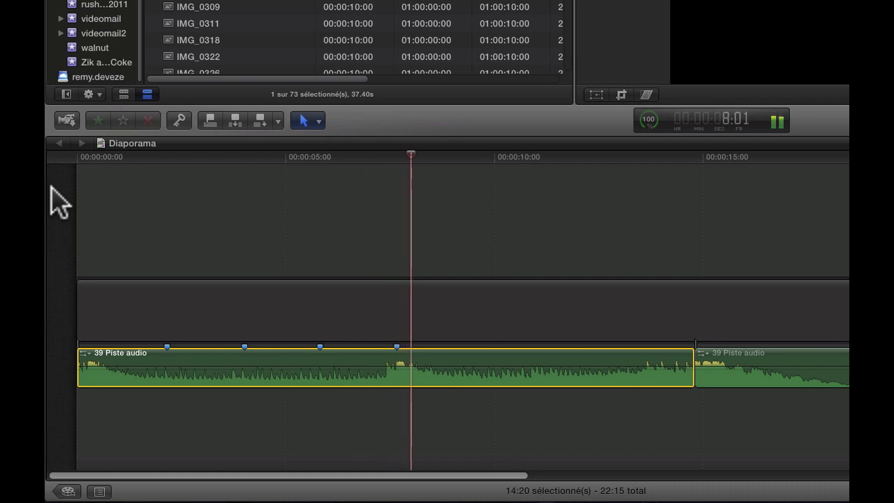
{"action": "key", "text": "m"}
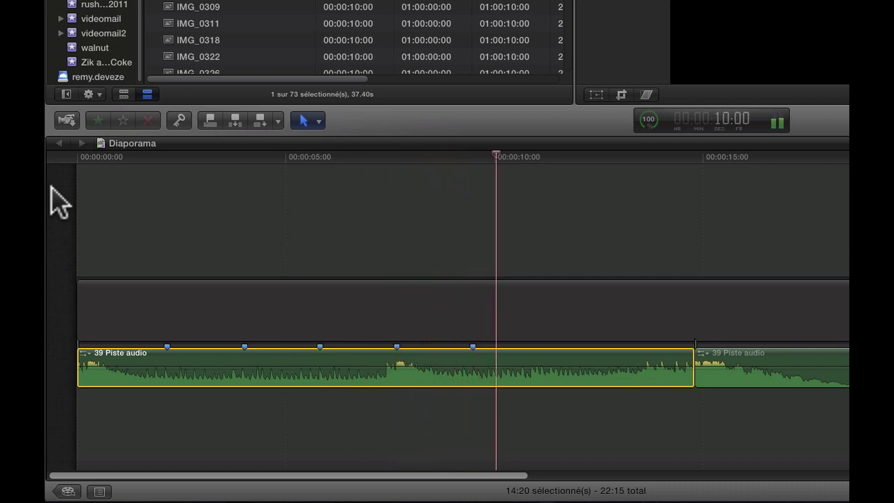
{"action": "key", "text": "m"}
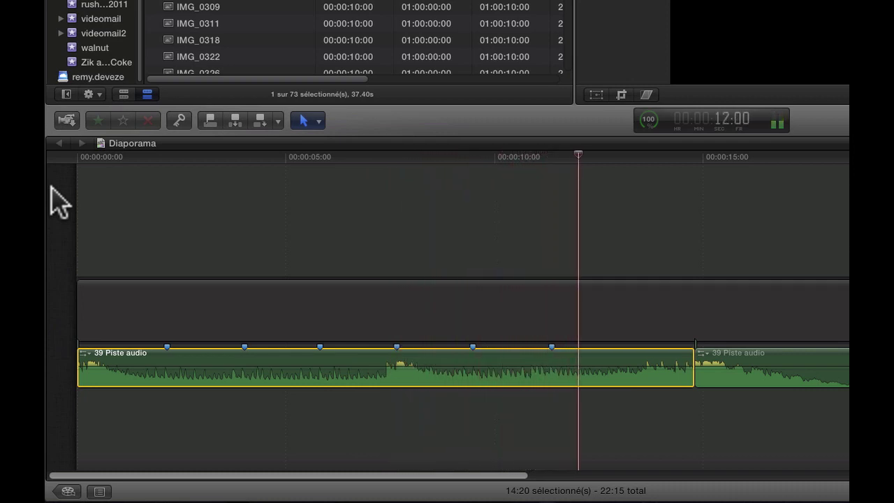
{"action": "key", "text": "m"}
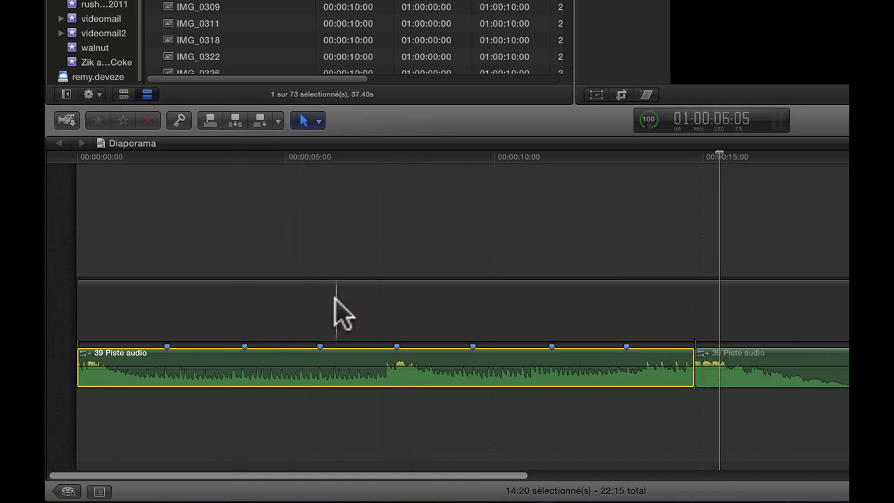
Step: Blade the placeholder gap at each of the seven audio markers and at the join between the two audio sections
{"action": "key", "text": "b"}
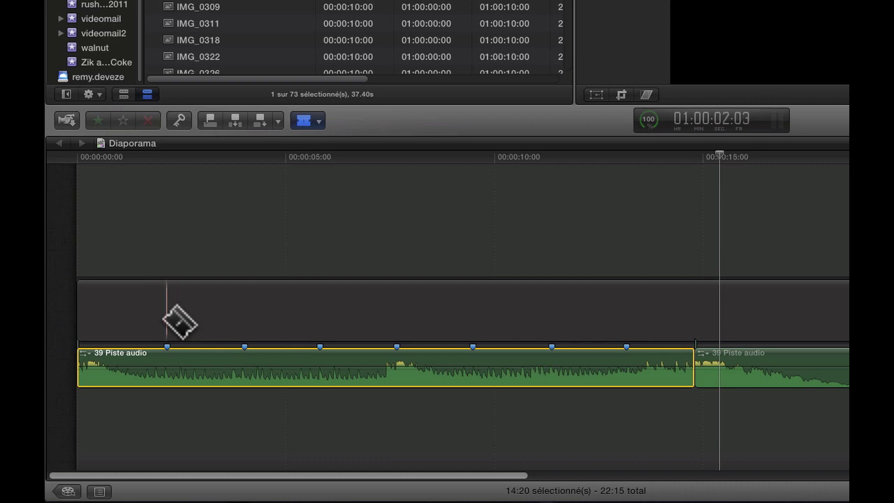
{"action": "left_click", "coordinate": [167, 320]}
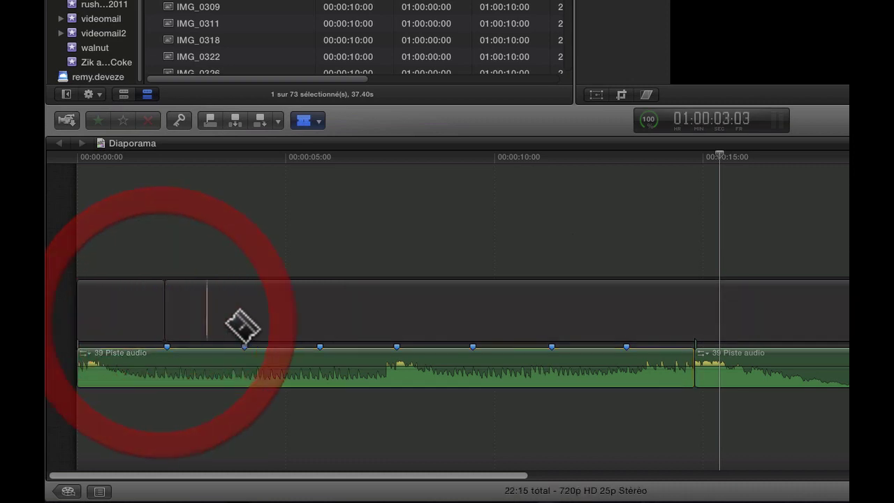
{"action": "left_click", "coordinate": [244, 321]}
{"action": "left_click", "coordinate": [319, 322]}
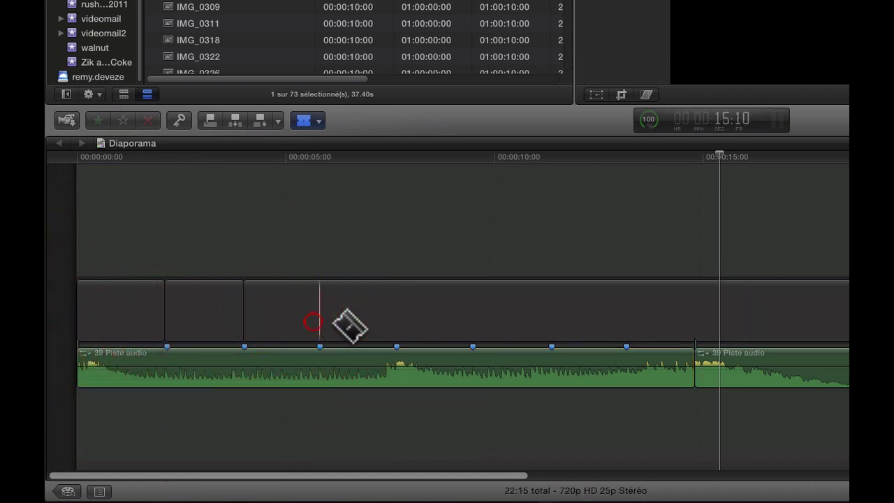
{"action": "left_click", "coordinate": [396, 323]}
{"action": "left_click", "coordinate": [472, 323]}
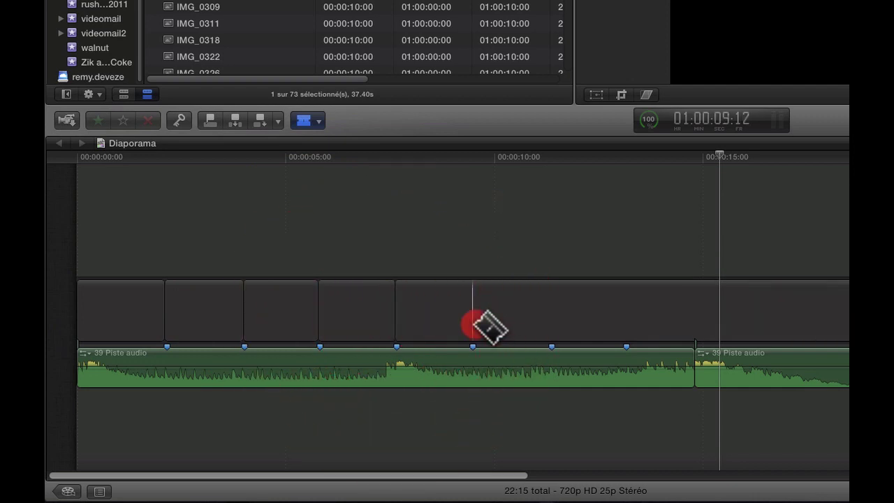
{"action": "left_click", "coordinate": [551, 327]}
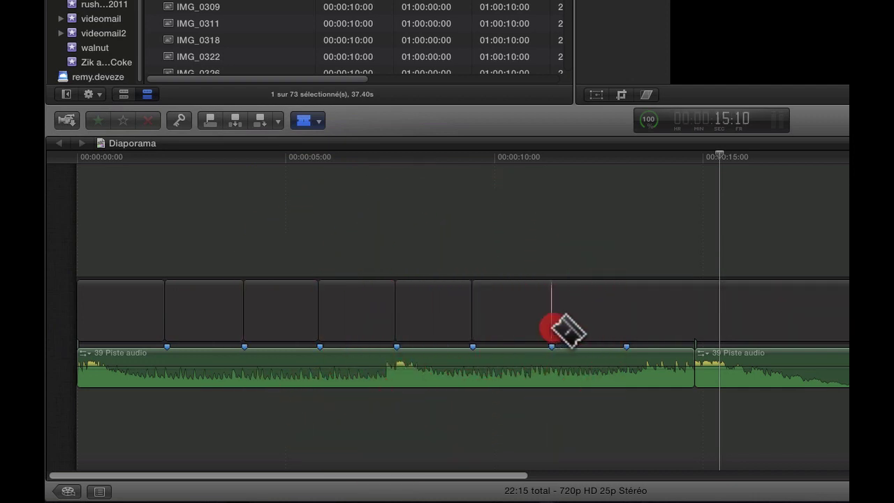
{"action": "left_click", "coordinate": [695, 318]}
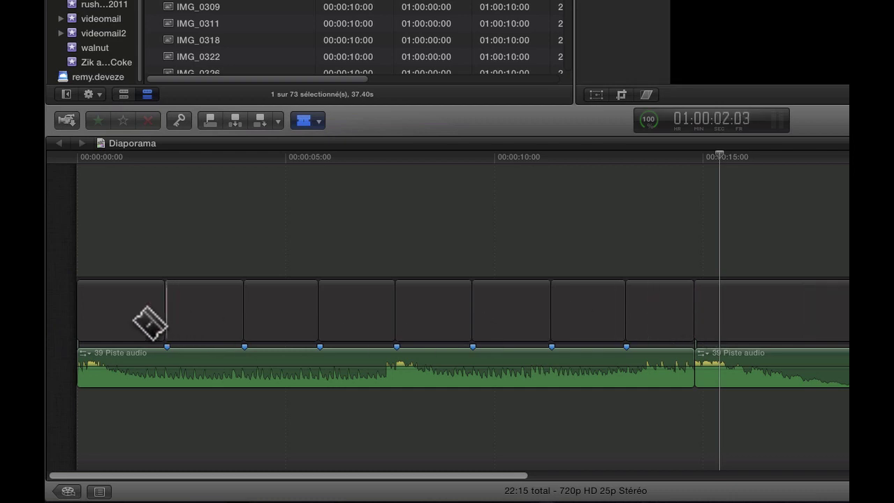
{"action": "left_click", "coordinate": [82, 319]}
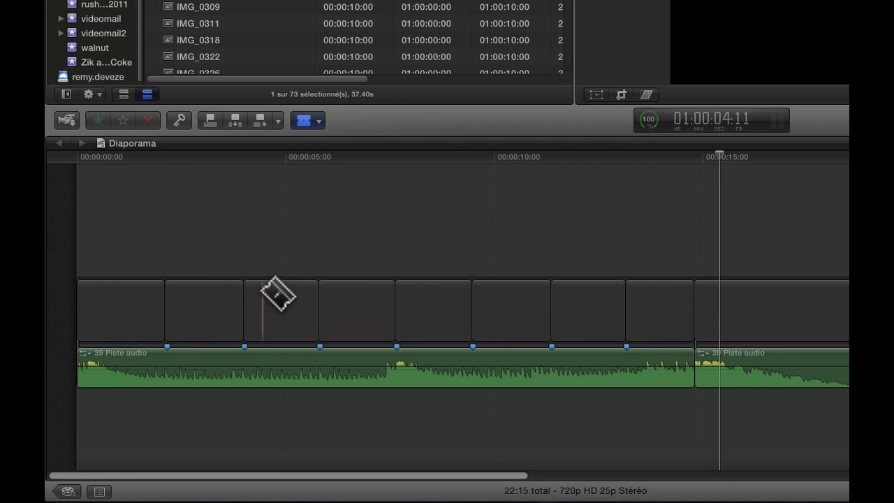
Step: Check the duration of each placeholder segment in turn, from the second to the seventh
{"action": "key", "text": "a"}
{"action": "left_click", "coordinate": [185, 312]}
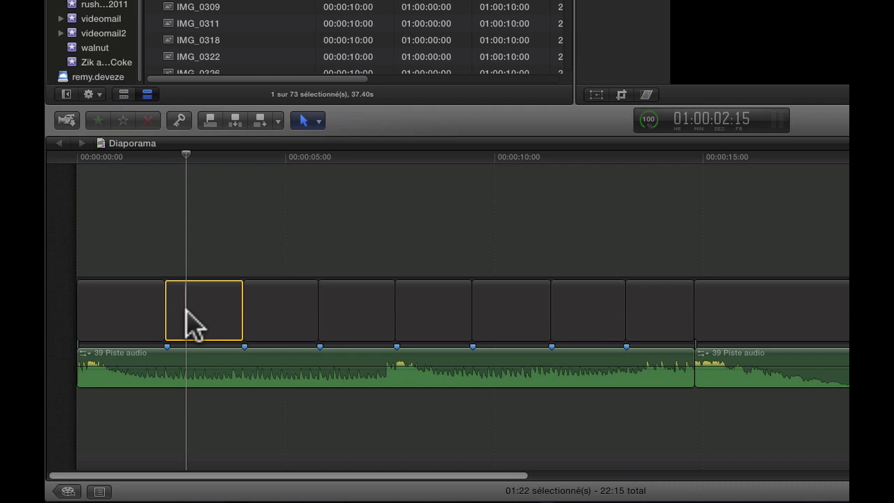
{"action": "key", "text": "ctrl+d"}
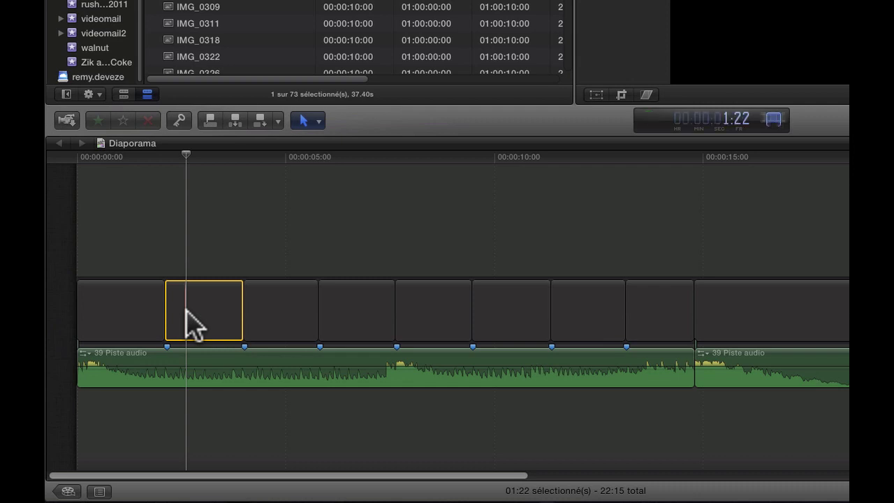
{"action": "left_click", "coordinate": [259, 317]}
{"action": "key", "text": "ctrl+d"}
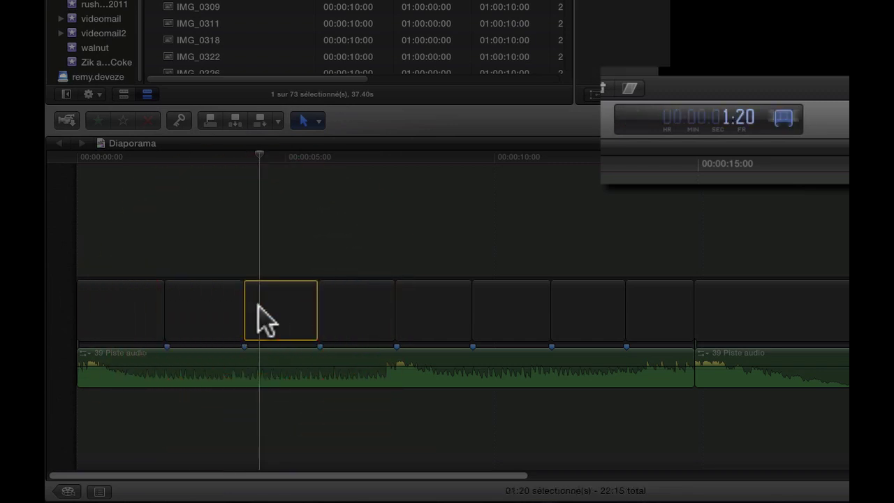
{"action": "left_click", "coordinate": [339, 315]}
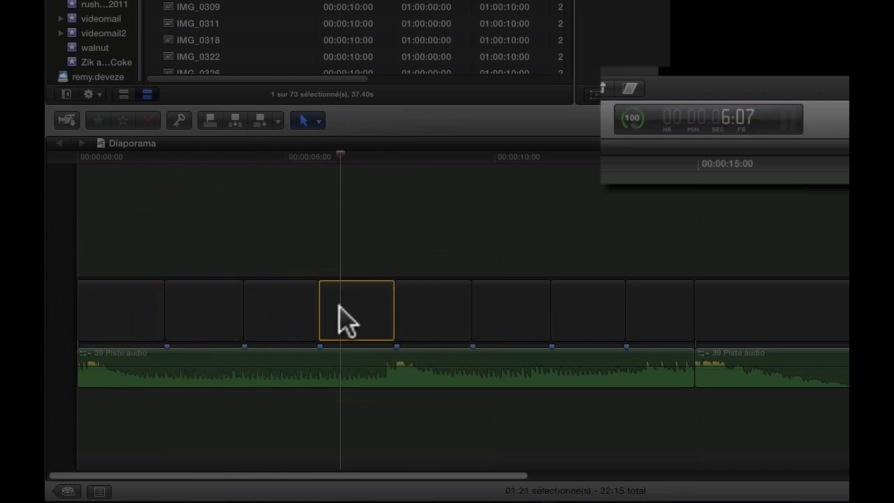
{"action": "key", "text": "ctrl+d"}
{"action": "left_click", "coordinate": [420, 319]}
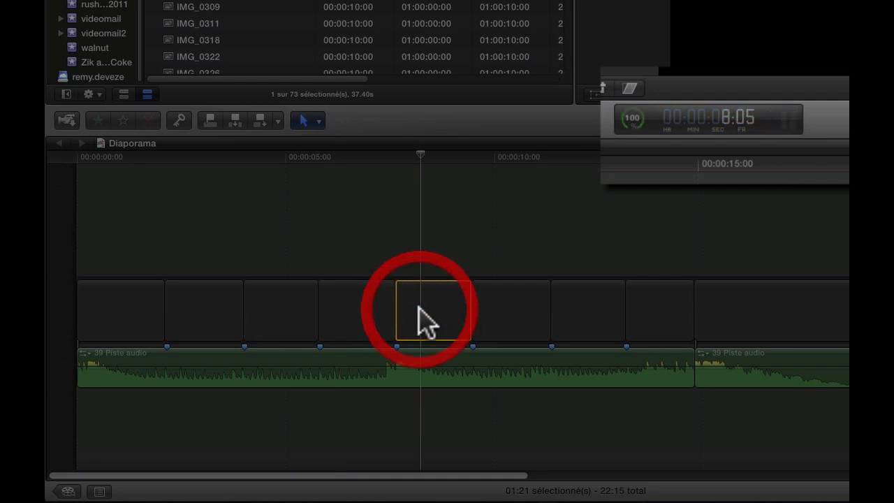
{"action": "key", "text": "ctrl+d"}
{"action": "left_click", "coordinate": [503, 319]}
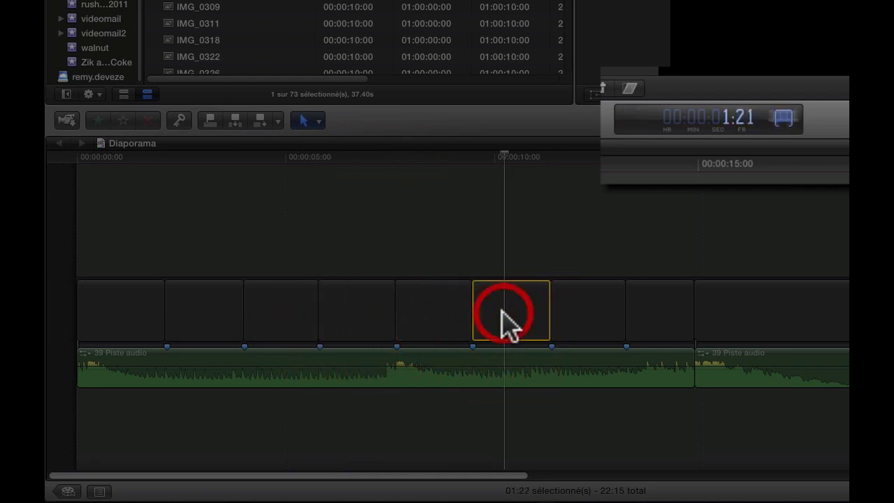
{"action": "key", "text": "ctrl+d"}
{"action": "left_click", "coordinate": [591, 320]}
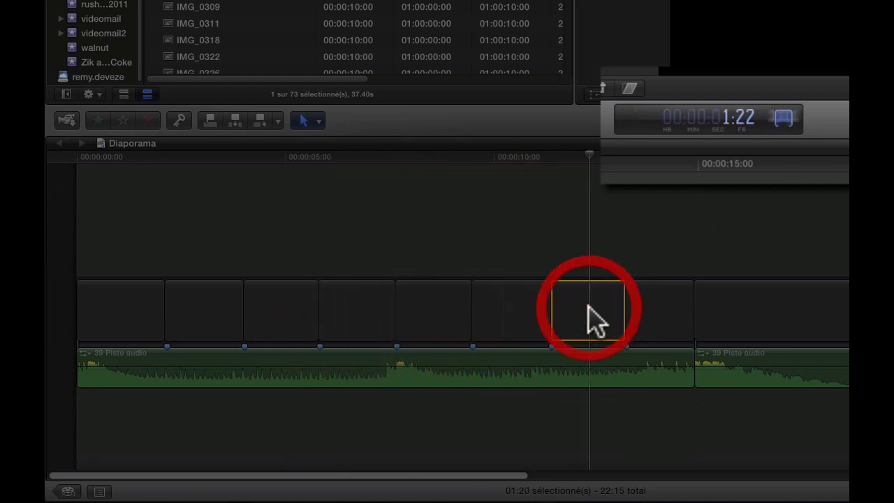
{"action": "key", "text": "ctrl+d"}
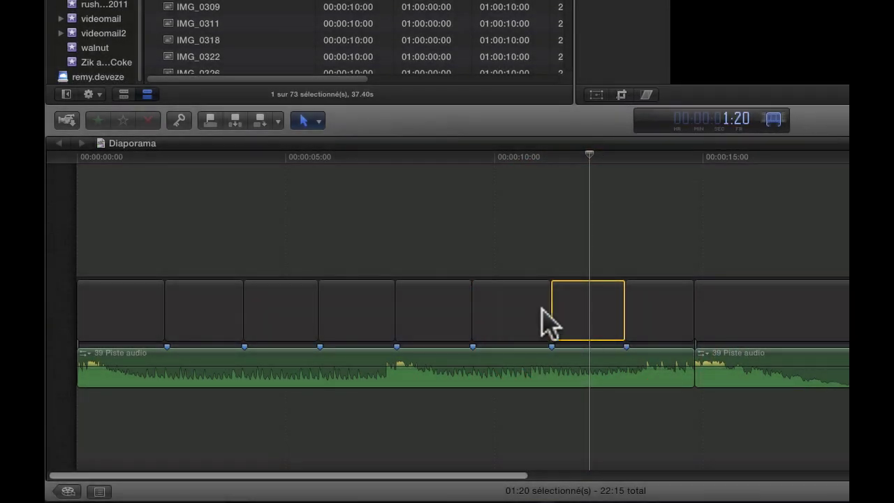
{"action": "left_click", "coordinate": [560, 264]}
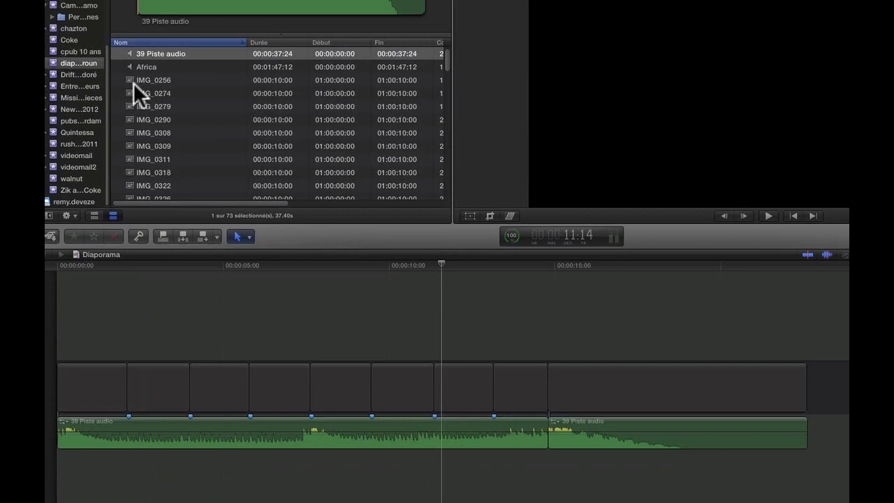
Step: Replace the first placeholder segment with the photo IMG_0256, using the plain Remplacer option
{"action": "left_click", "coordinate": [120, 147]}
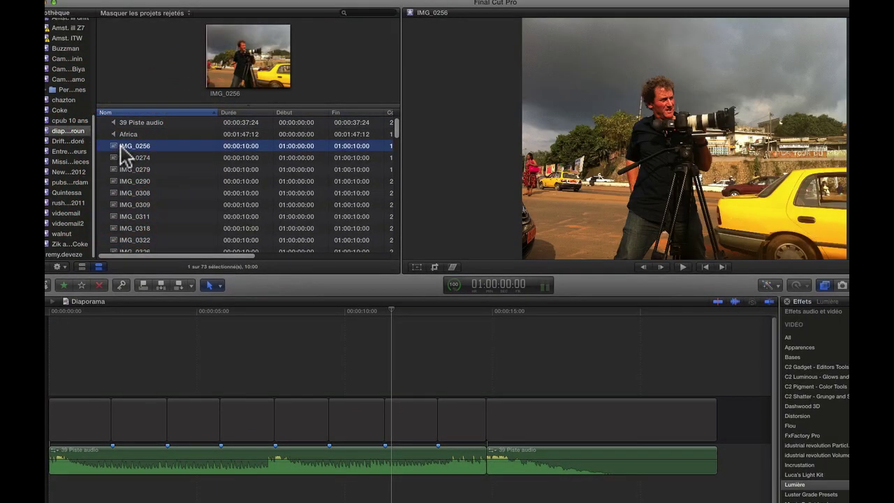
{"action": "left_click_drag", "start_coordinate": [124, 147], "coordinate": [64, 405]}
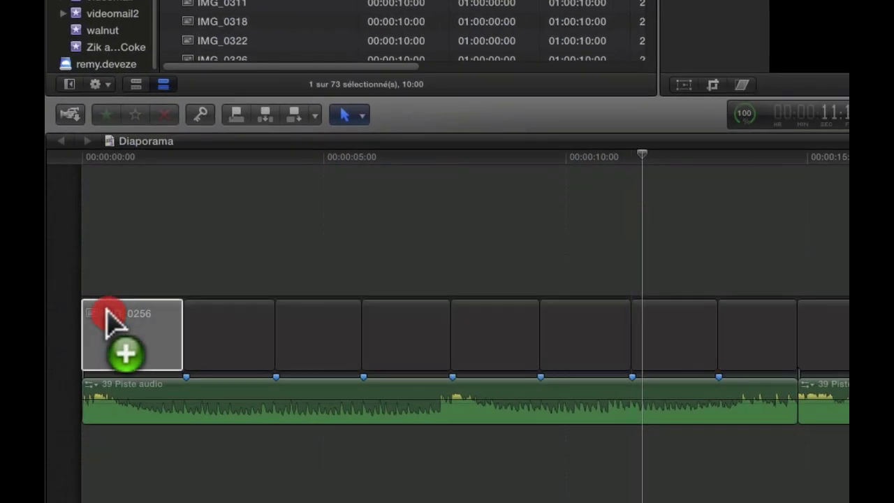
{"action": "left_click_drag", "start_coordinate": [106, 311], "coordinate": [105, 314]}
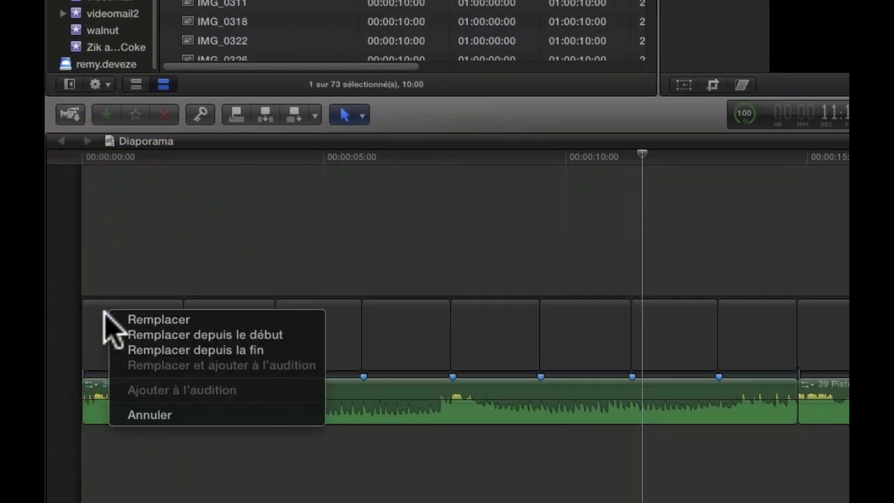
{"action": "left_click", "coordinate": [175, 321]}
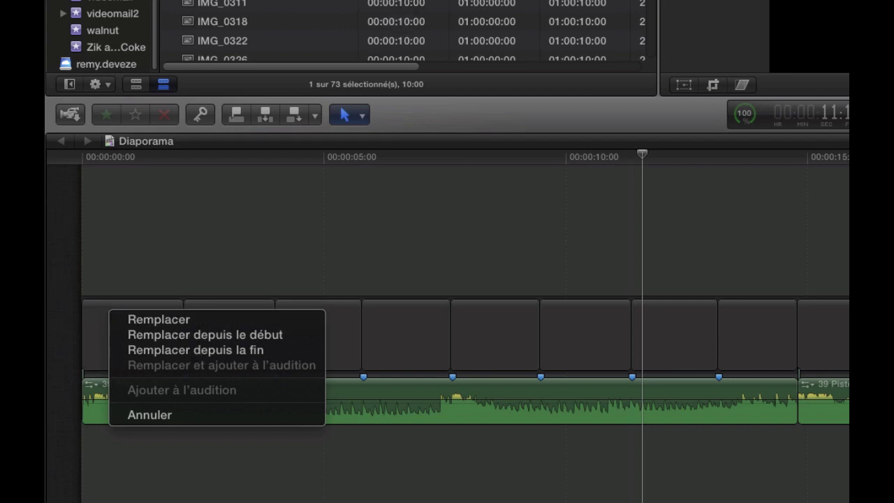
{"action": "left_click", "coordinate": [163, 320]}
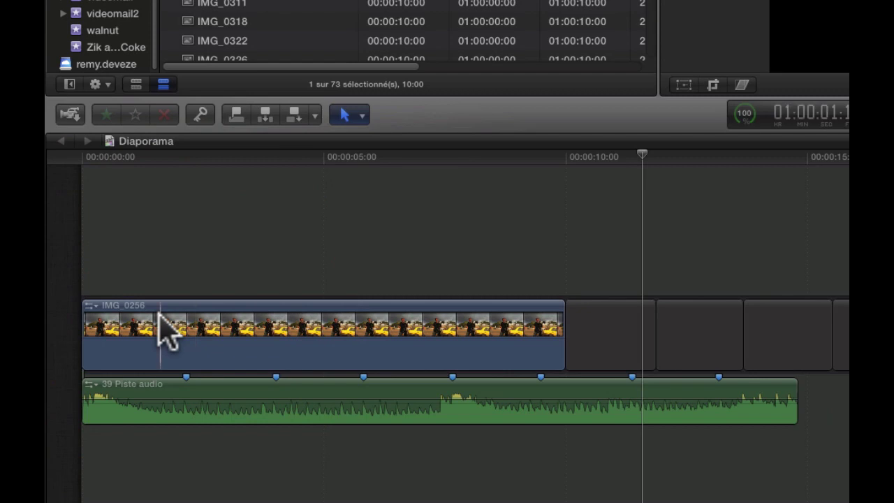
Step: Undo the last replacement and replace the first placeholder segment with IMG_0256, using Remplacer depuis le début
{"action": "key", "text": "super+z"}
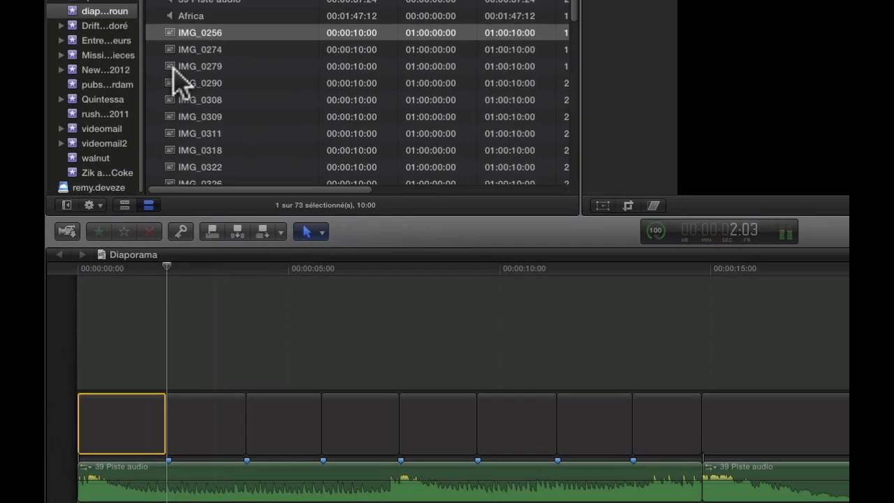
{"action": "left_click_drag", "start_coordinate": [186, 32], "coordinate": [93, 411]}
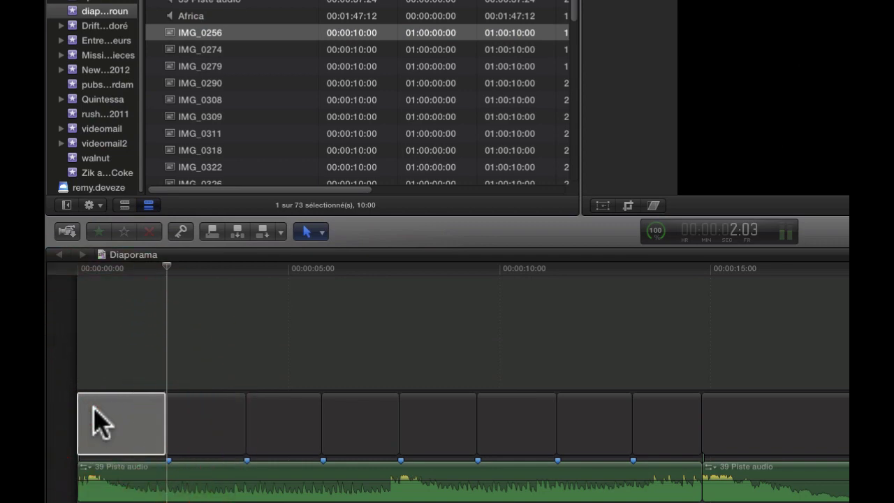
{"action": "left_click", "coordinate": [128, 431]}
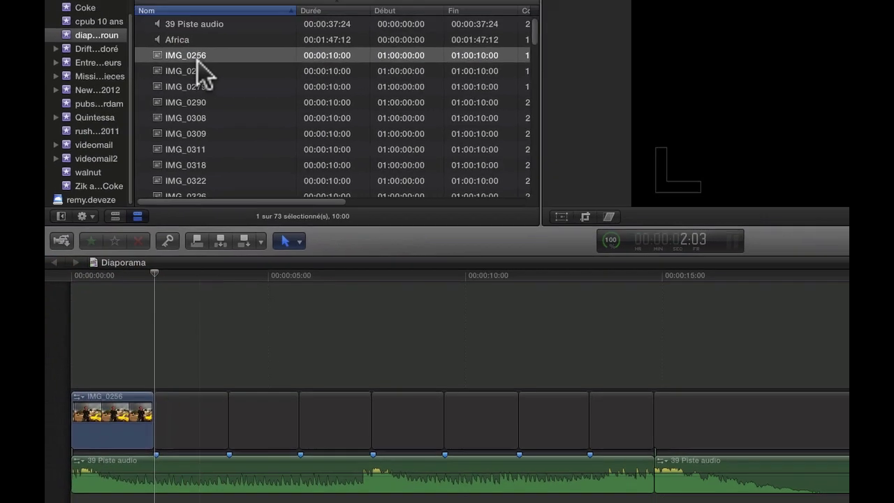
Step: Browse the photos from IMG_0274 to IMG_0375 and replace the second placeholder segment with IMG_0375, using Remplacer depuis le début
{"action": "left_click", "coordinate": [191, 69]}
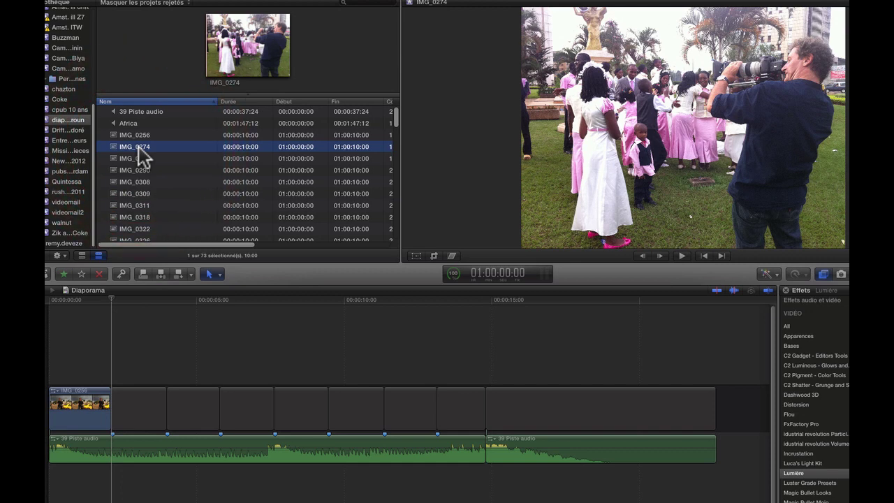
{"action": "key", "text": "Down"}
{"action": "key", "text": "Down"}
{"action": "key", "text": "Down"}
{"action": "key", "text": "Down"}
{"action": "key", "text": "Down"}
{"action": "key", "text": "Down"}
{"action": "key", "text": "Down"}
{"action": "key", "text": "Down"}
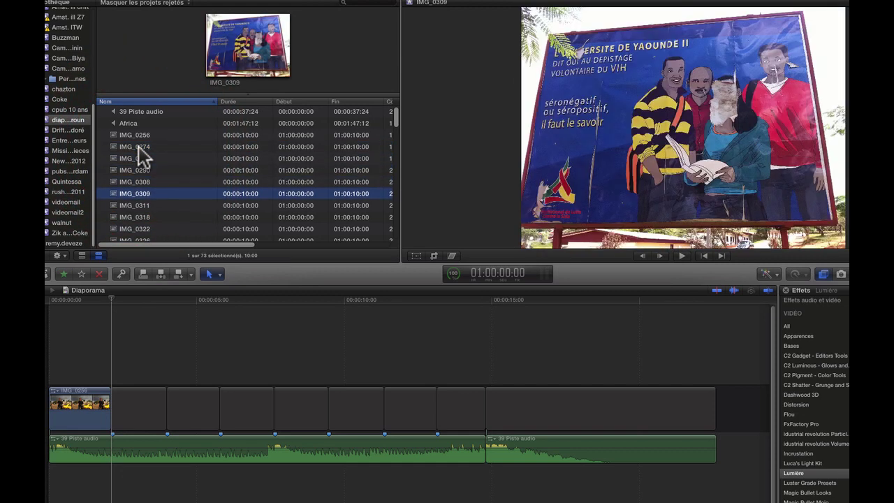
{"action": "key", "text": "Down"}
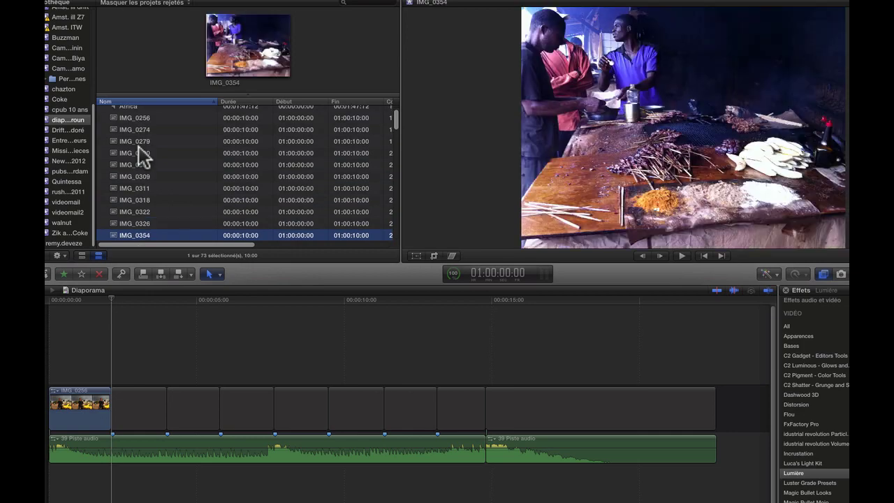
{"action": "key", "text": "Down"}
{"action": "key", "text": "Up"}
{"action": "key", "text": "Down"}
{"action": "key", "text": "Down"}
{"action": "key", "text": "Down"}
{"action": "key", "text": "Down"}
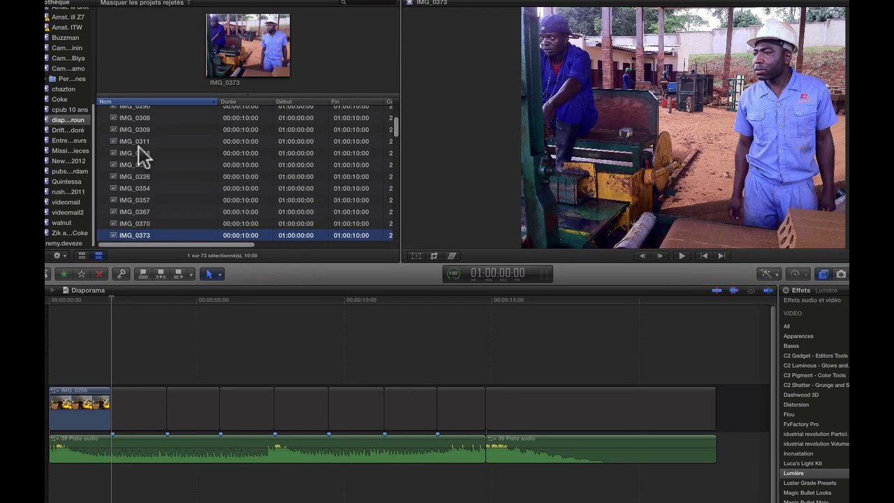
{"action": "key", "text": "Down"}
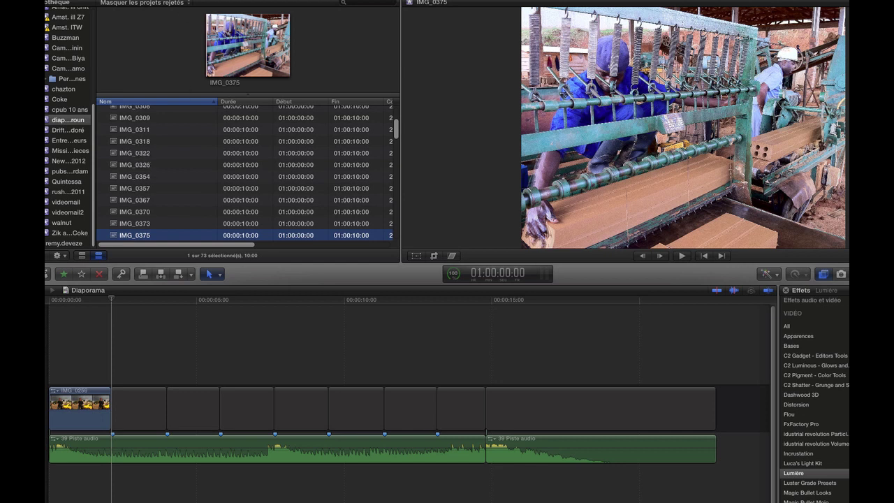
{"action": "left_click_drag", "start_coordinate": [118, 241], "coordinate": [152, 395]}
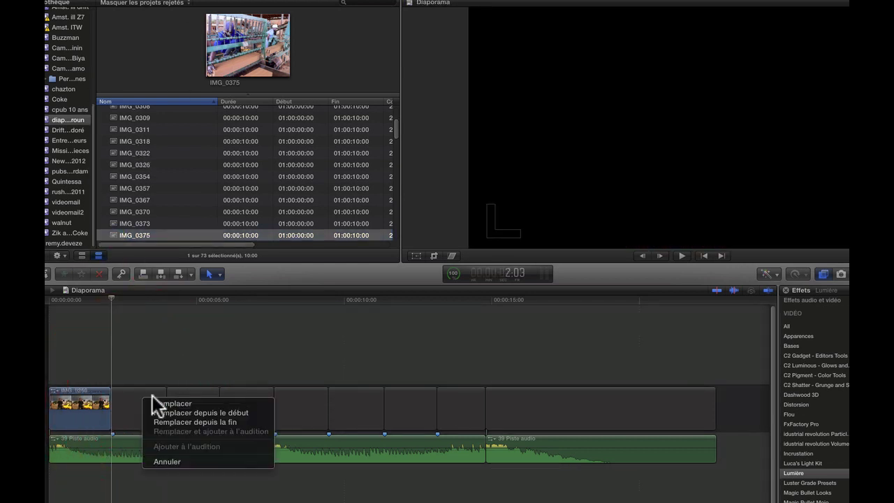
{"action": "left_click", "coordinate": [171, 411]}
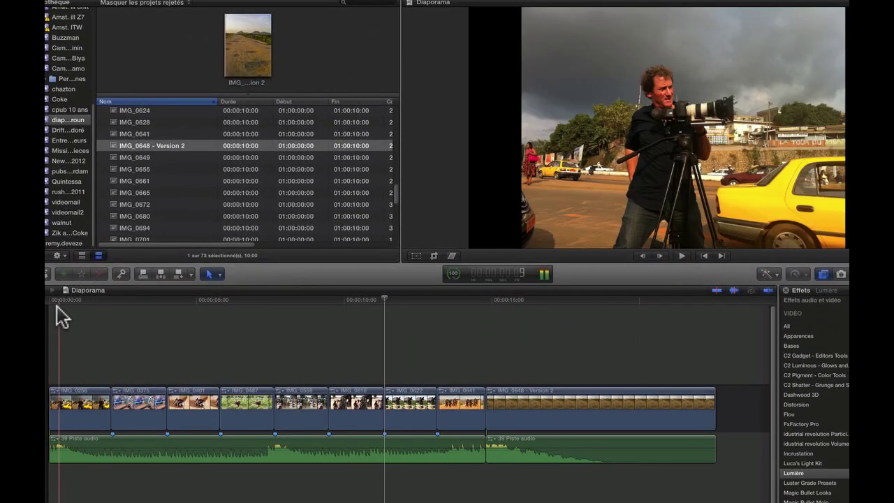
Step: Play the slideshow from near its start to review the photo changes against the music
{"action": "left_click", "coordinate": [57, 306]}
{"action": "key", "text": "space"}
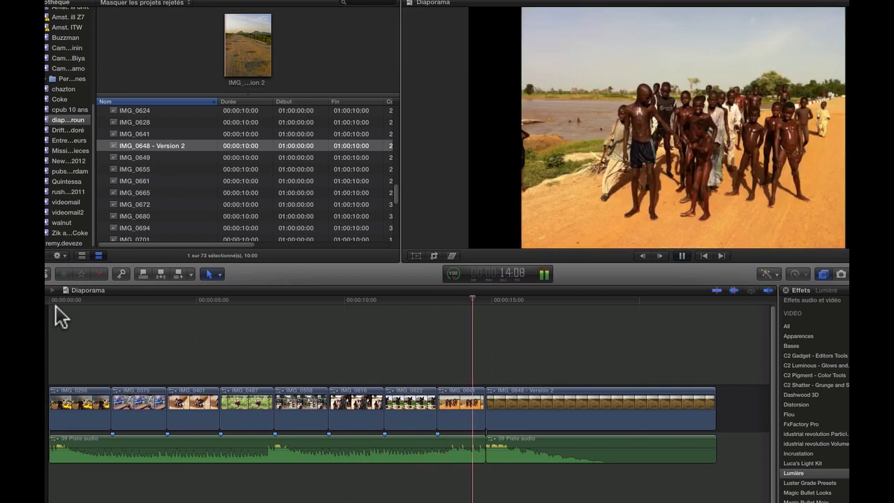
{"action": "key", "text": "space"}
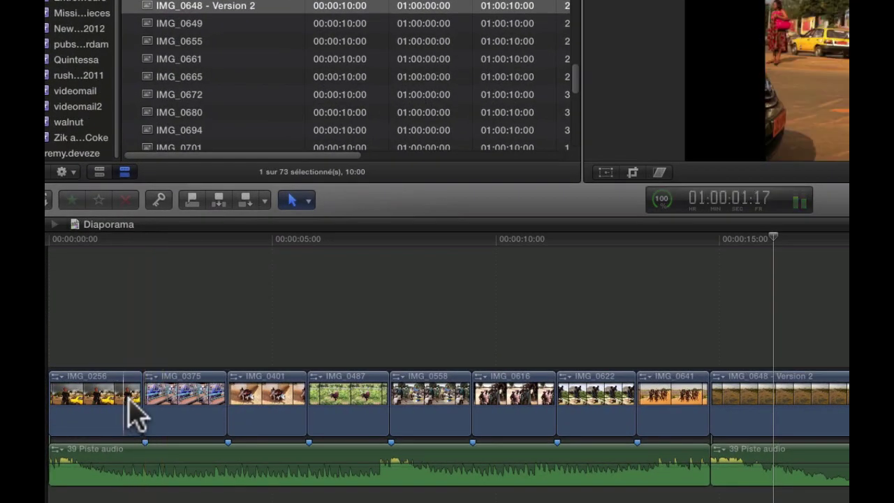
Step: Check the durations of the IMG_0375 and IMG_0401 clips in the timeline
{"action": "left_click", "coordinate": [183, 400]}
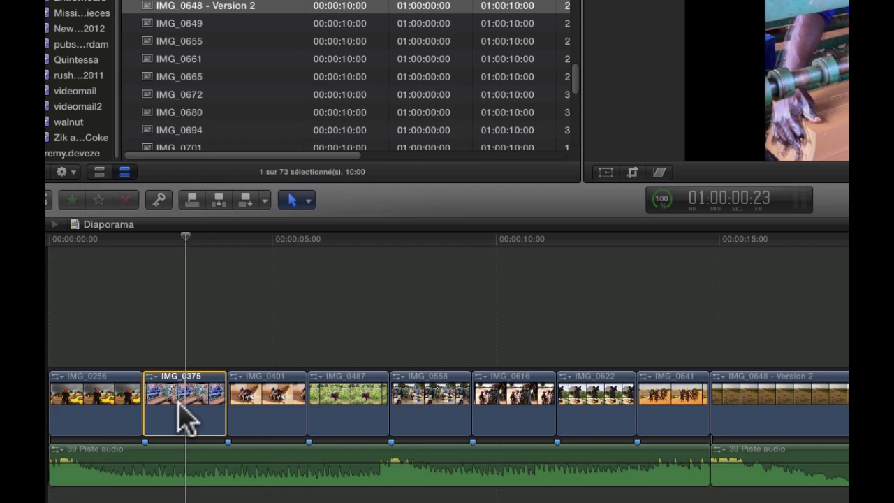
{"action": "key", "text": "ctrl+d"}
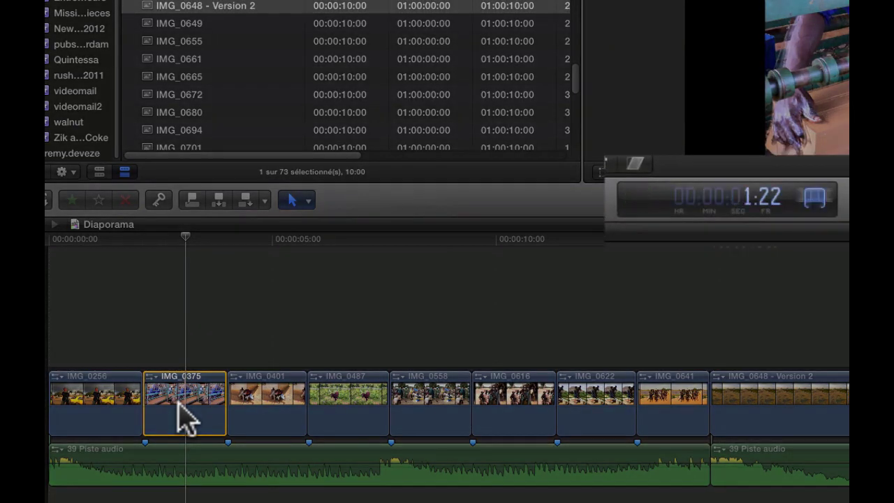
{"action": "left_click", "coordinate": [281, 412]}
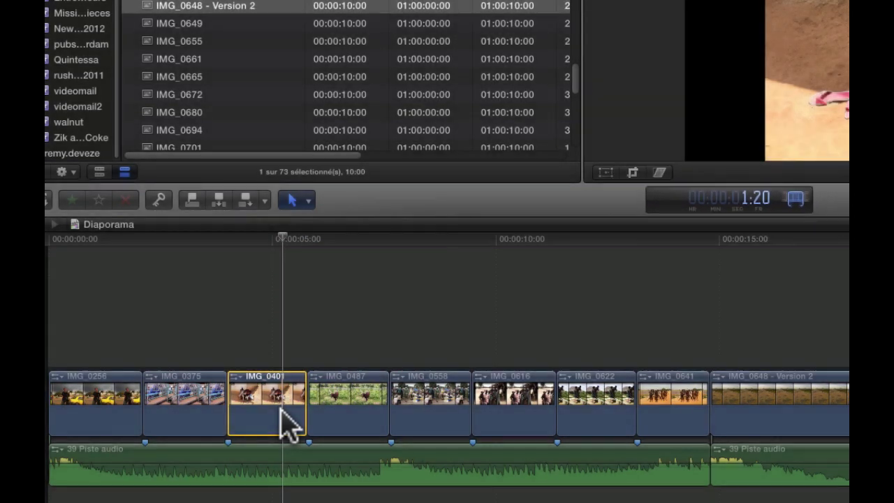
Step: Play across the cut between IMG_0256 and IMG_0375 and step around it to compare it with the beat
{"action": "left_click", "coordinate": [343, 326]}
{"action": "key", "text": "super+equal"}
{"action": "key", "text": "super+equal"}
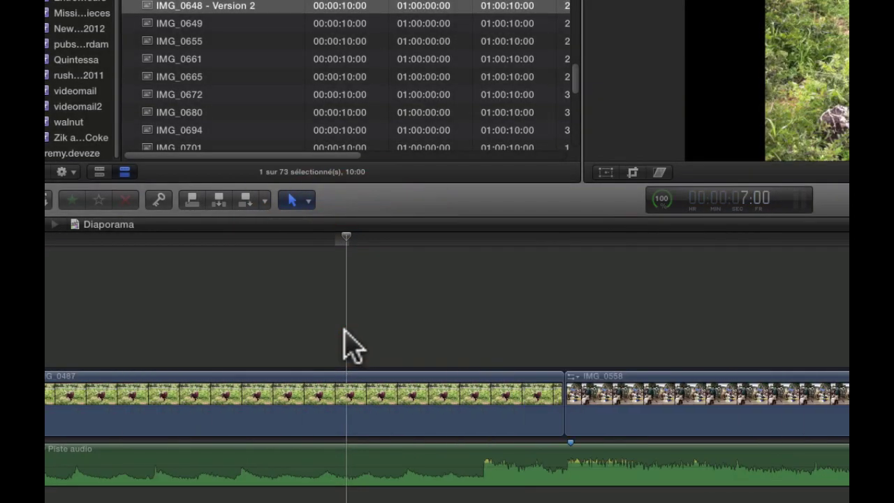
{"action": "key", "text": "super+equal"}
{"action": "scroll", "coordinate": [398, 351], "scroll_direction": "left", "scroll_amount": 5}
{"action": "scroll", "coordinate": [401, 353], "scroll_direction": "left", "scroll_amount": 10}
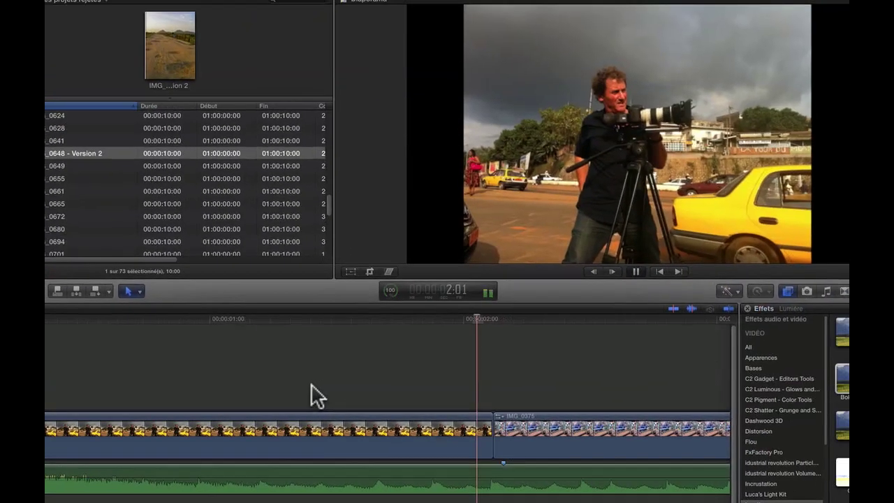
{"action": "key", "text": "space"}
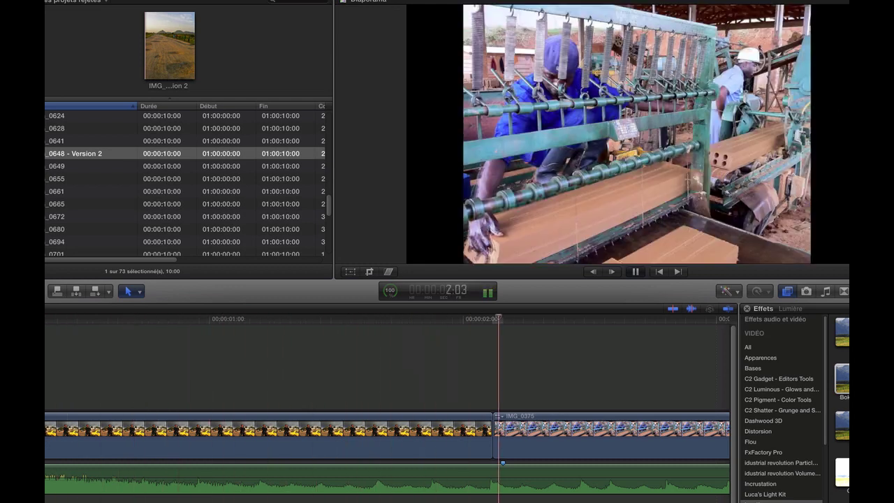
{"action": "key", "text": "space"}
{"action": "key", "text": "j"}
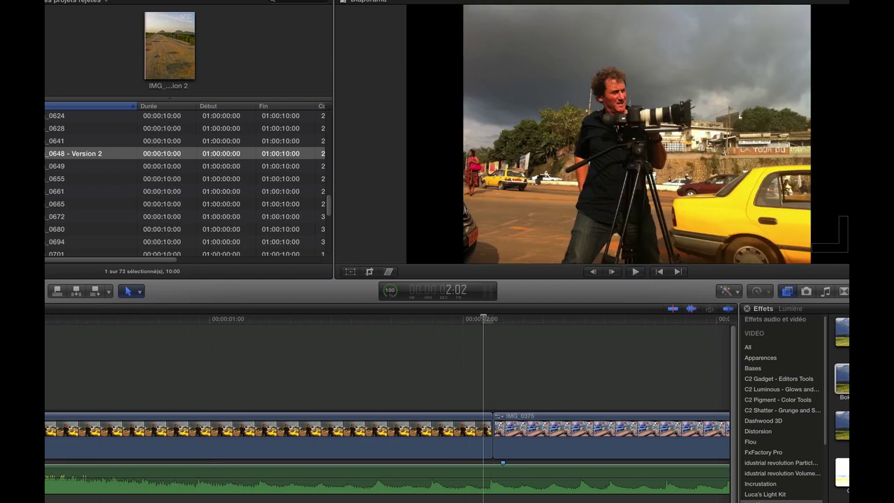
{"action": "key", "text": "Right"}
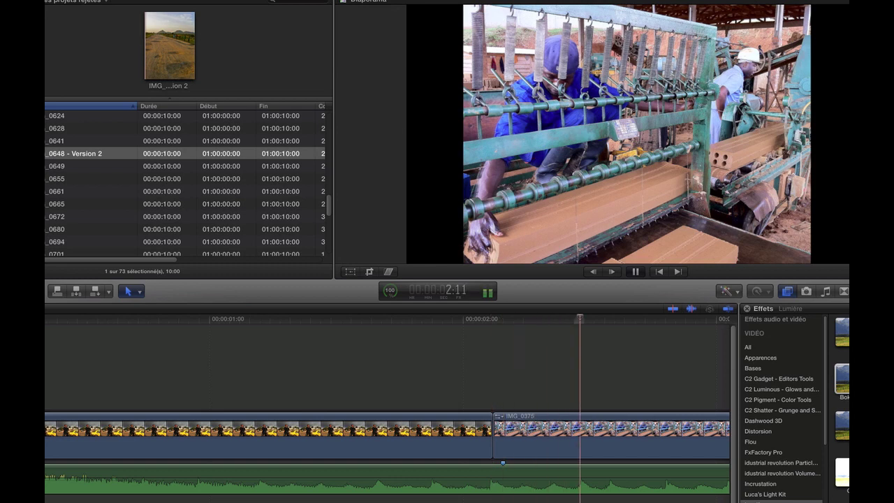
Step: Play to the end of IMG_0375 and move its cut with IMG_0401 about two frames earlier with the Trim tool
{"action": "key", "text": "space"}
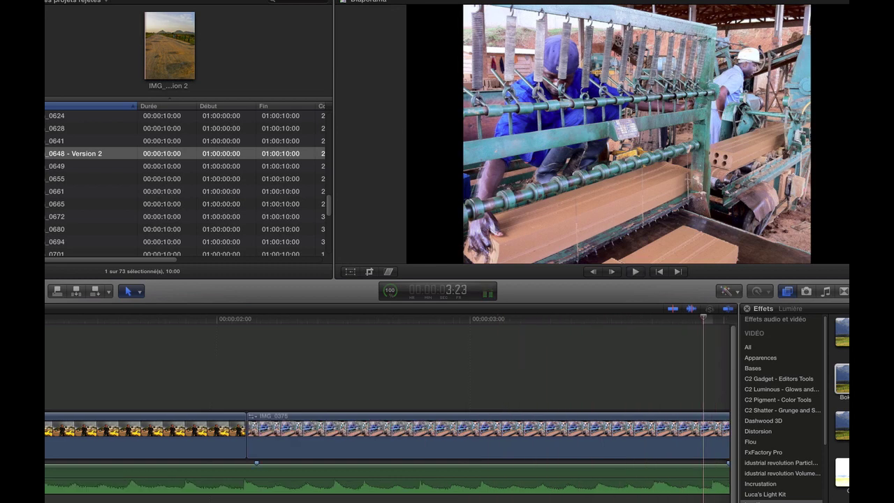
{"action": "key", "text": "space"}
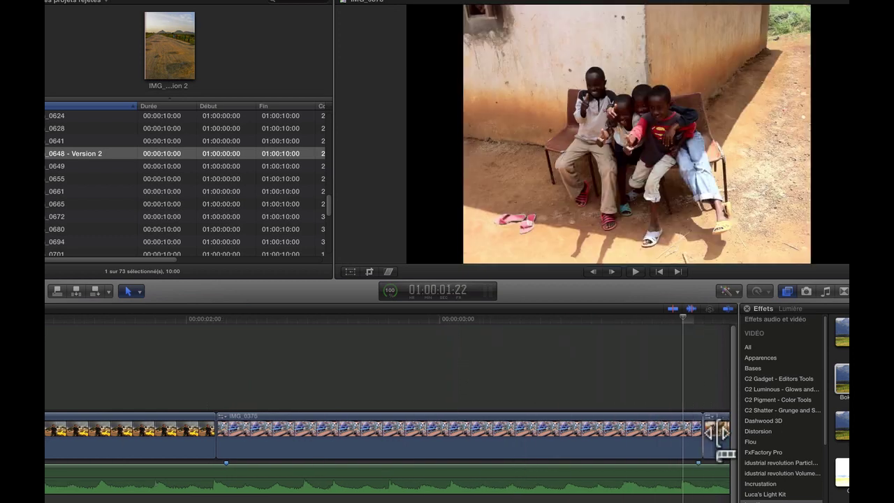
{"action": "left_click_drag", "start_coordinate": [718, 433], "coordinate": [661, 431]}
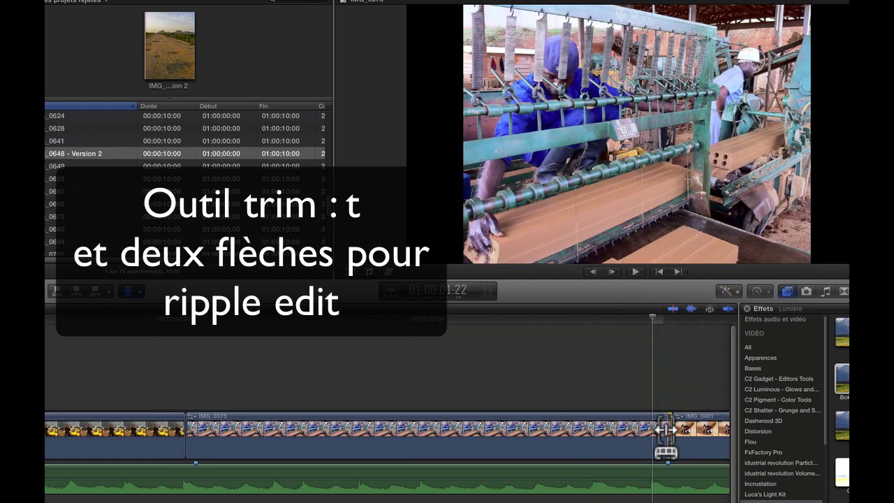
{"action": "left_click_drag", "start_coordinate": [669, 433], "coordinate": [649, 433]}
Step: Play from just before the trimmed cut between IMG_0375 and IMG_0401 and step through its frames to check the beat
{"action": "left_click", "coordinate": [601, 334]}
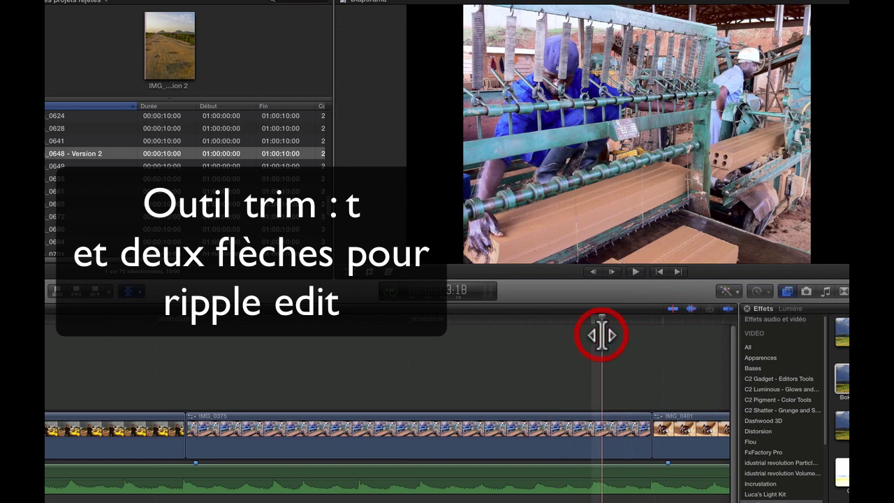
{"action": "key", "text": "space"}
{"action": "key", "text": "Left"}
{"action": "key", "text": "Left"}
{"action": "key", "text": "Left"}
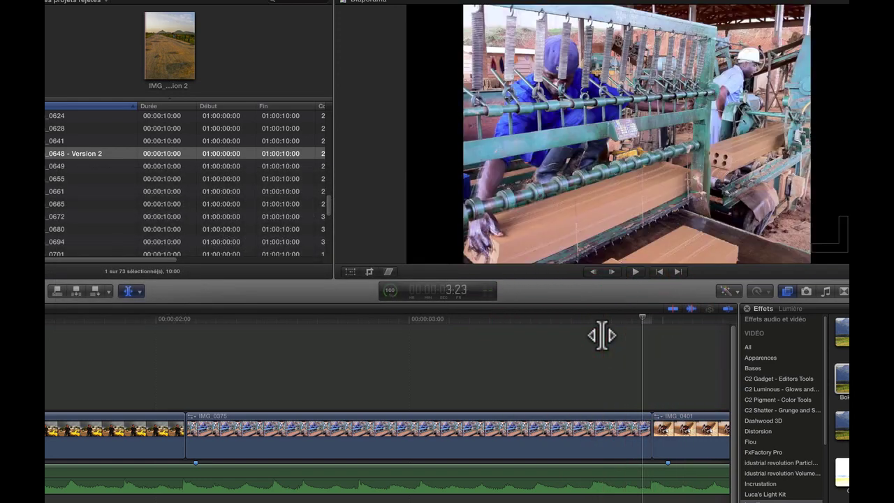
{"action": "key", "text": "Right"}
{"action": "key", "text": "Left"}
{"action": "key", "text": "Right"}
Step: Play through IMG_0401 and check its cut with IMG_0487 against the music
{"action": "key", "text": "space"}
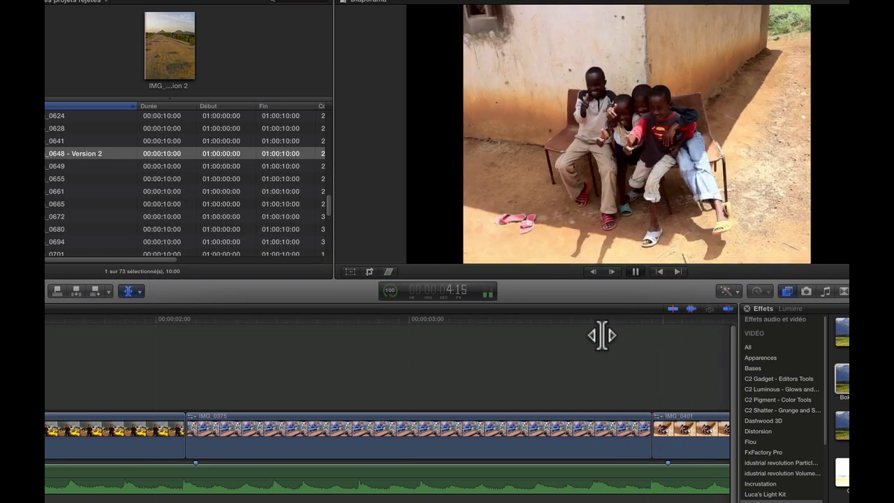
{"action": "key", "text": "space"}
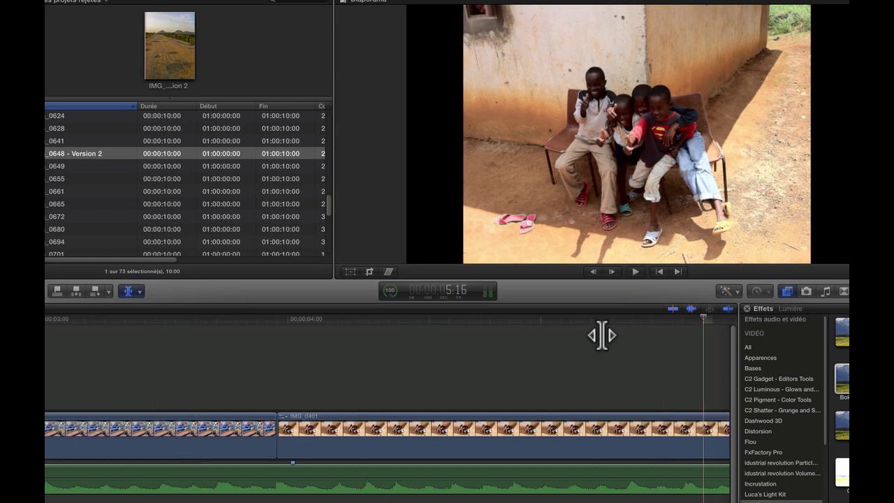
{"action": "scroll", "coordinate": [580, 352], "scroll_direction": "right", "scroll_amount": 5}
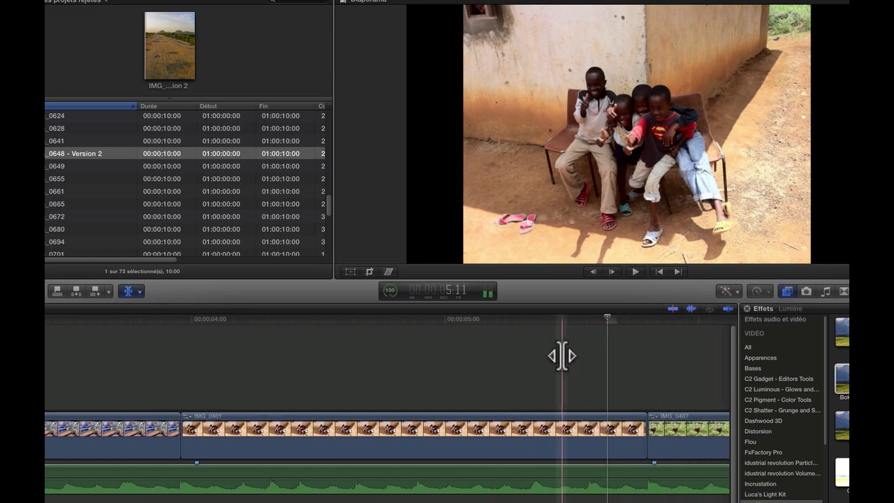
{"action": "scroll", "coordinate": [548, 357], "scroll_direction": "right", "scroll_amount": 5}
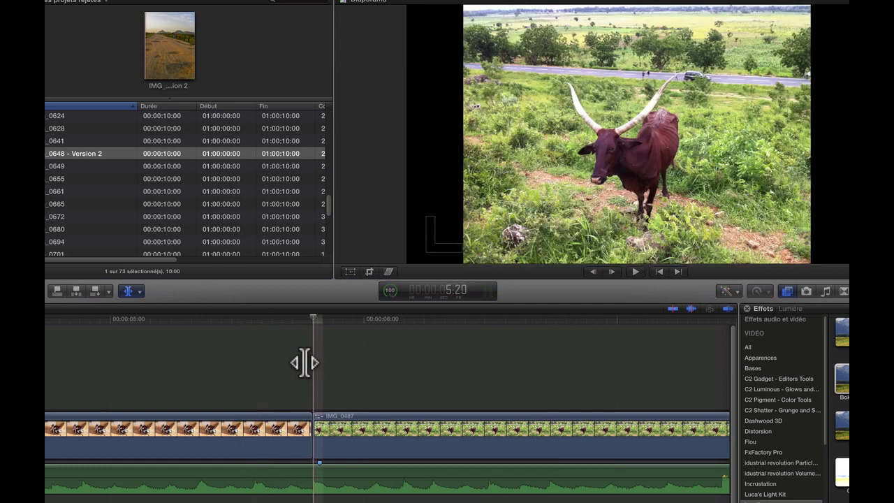
{"action": "key", "text": "space"}
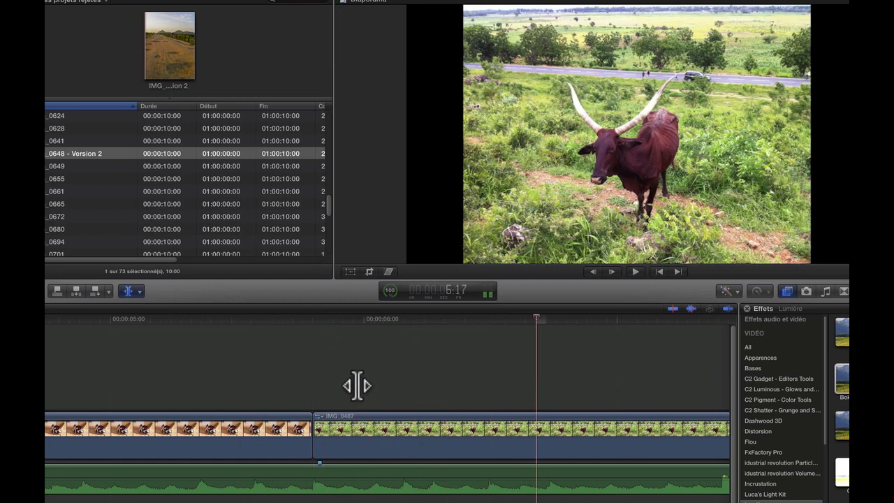
{"action": "key", "text": "space"}
Step: Play to the end of IMG_0487 and step frame by frame around its cut with IMG_0558
{"action": "key", "text": "space"}
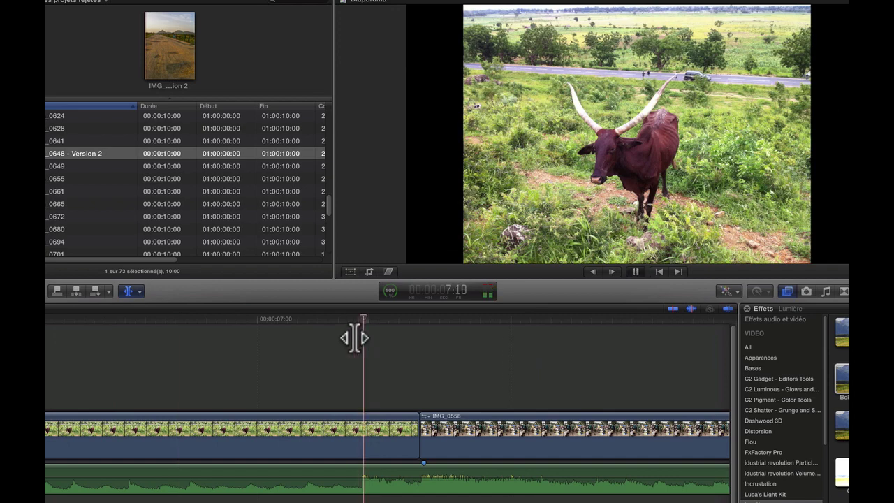
{"action": "key", "text": "Left"}
{"action": "key", "text": "Left"}
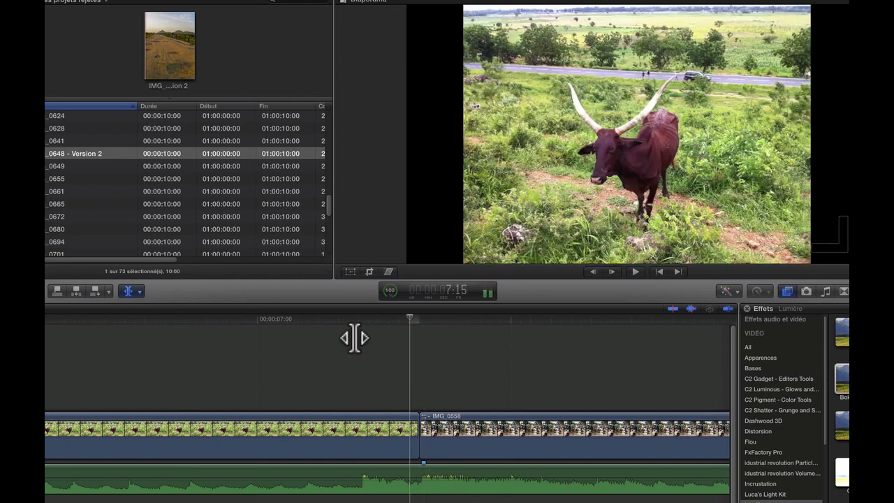
{"action": "key", "text": "Right"}
{"action": "key", "text": "Left"}
{"action": "key", "text": "Right"}
Step: Play through IMG_0558 and step frame by frame around its cut with IMG_0616
{"action": "key", "text": "space"}
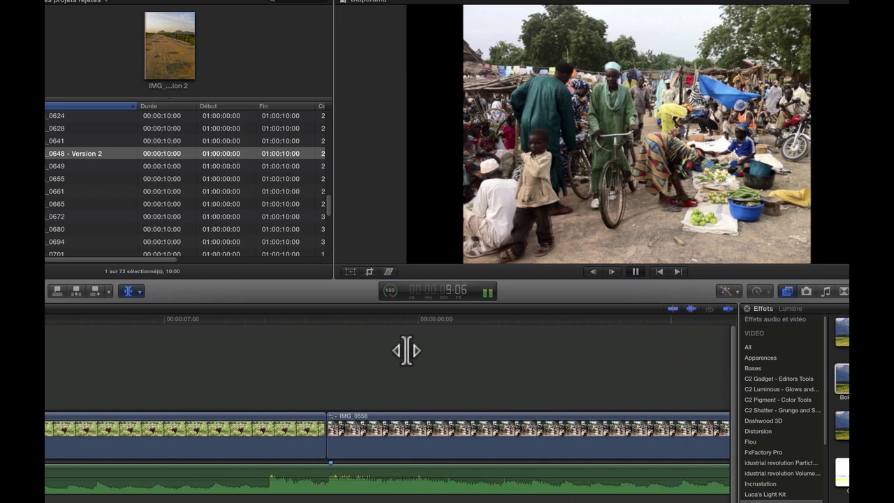
{"action": "key", "text": "space"}
{"action": "key", "text": "space"}
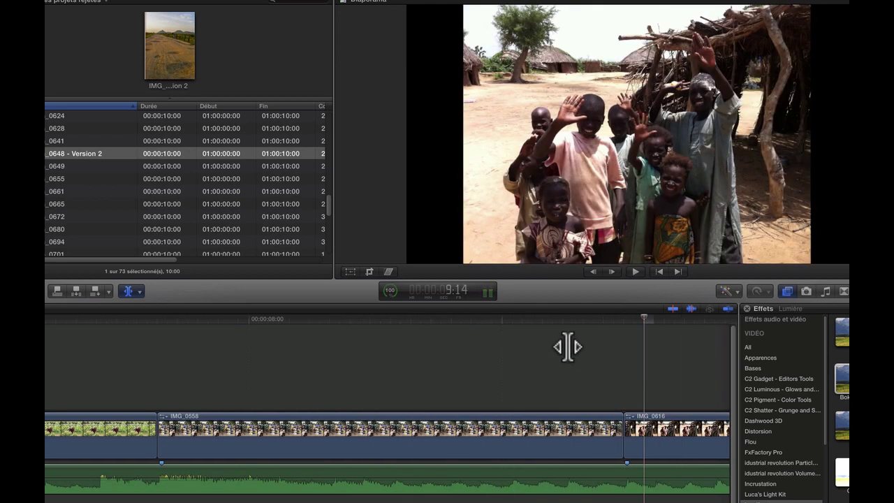
{"action": "key", "text": "Left"}
{"action": "key", "text": "Left"}
{"action": "key", "text": "Right"}
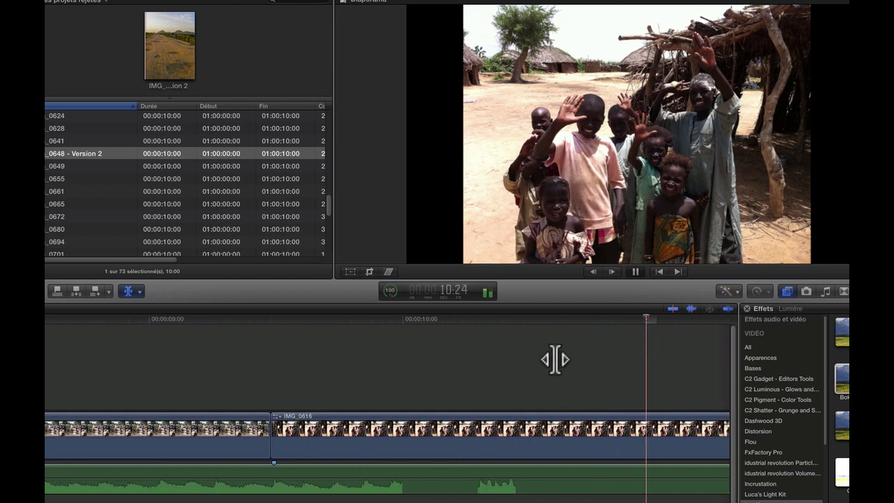
Step: Find the beat just before the cut between IMG_0616 and IMG_0622 and roll the cut back to 11:08
{"action": "scroll", "coordinate": [551, 361], "scroll_direction": "right", "scroll_amount": 5}
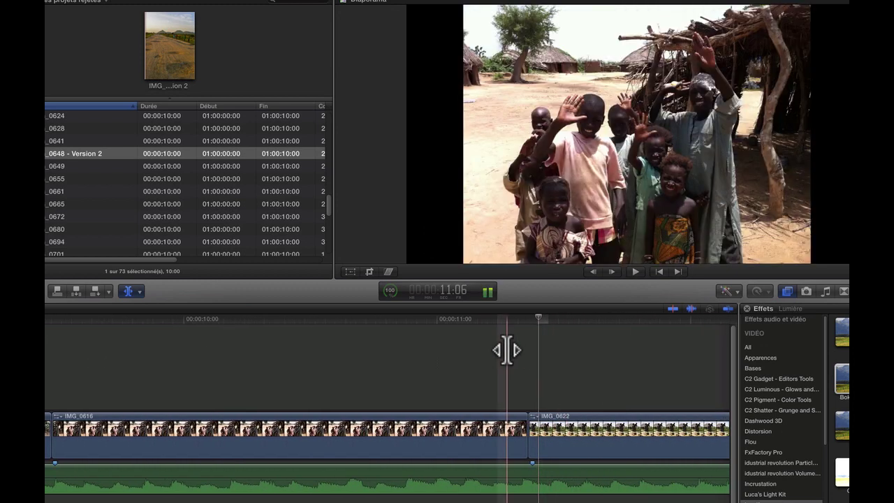
{"action": "key", "text": "space"}
{"action": "key", "text": "Left"}
{"action": "key", "text": "Left"}
{"action": "key", "text": "Left"}
{"action": "key", "text": "Left"}
{"action": "key", "text": "Left"}
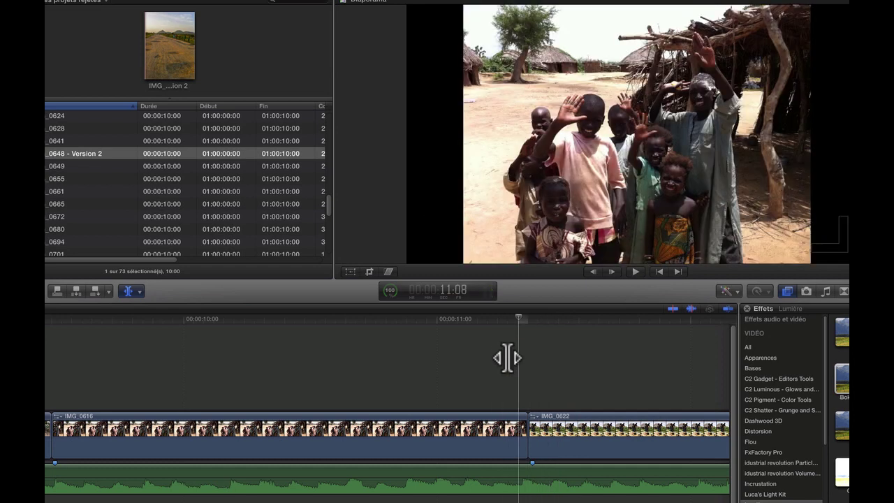
{"action": "left_click", "coordinate": [529, 433]}
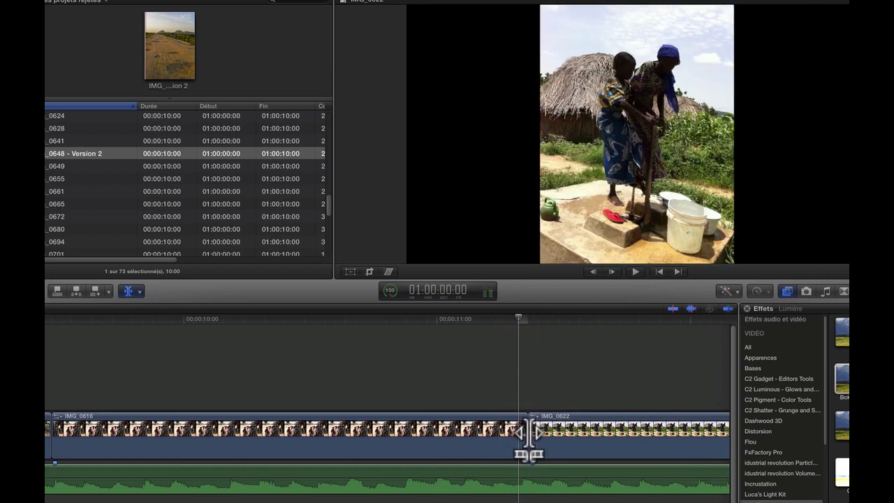
{"action": "left_click_drag", "start_coordinate": [529, 433], "coordinate": [518, 433]}
Step: Play from the trimmed cut through IMG_0622 and IMG_0641 to check both following cuts against the music
{"action": "key", "text": "space"}
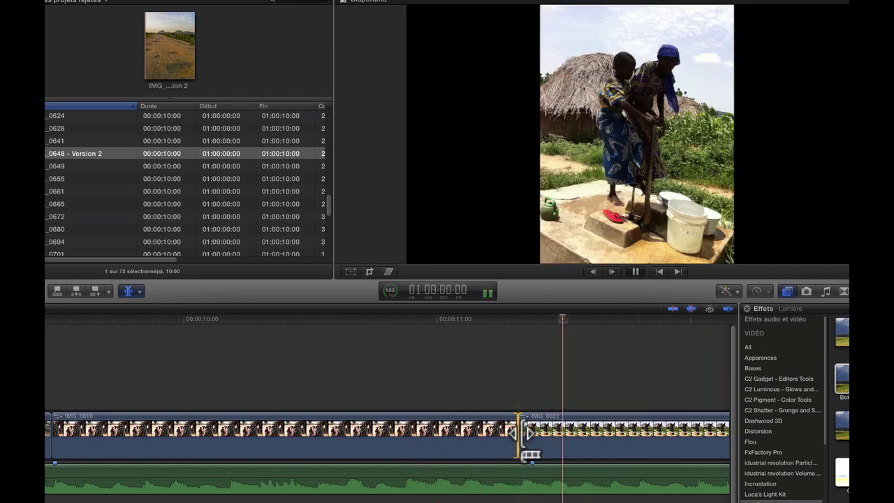
{"action": "key", "text": "space"}
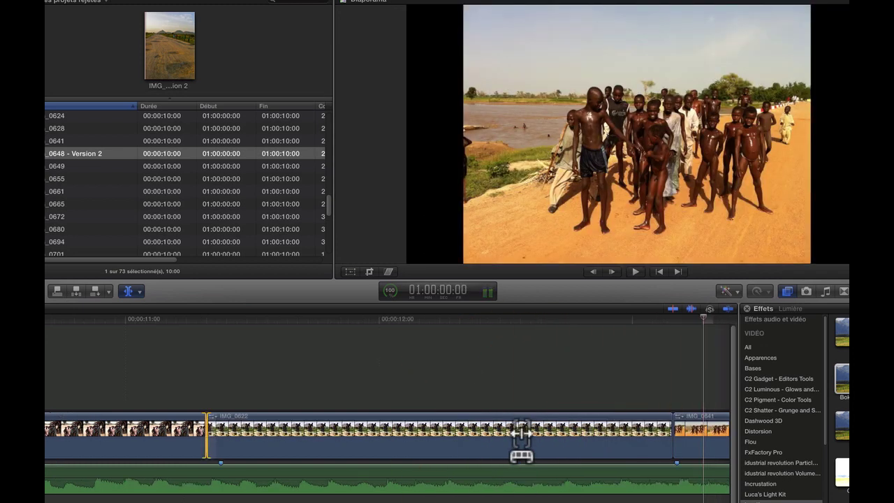
{"action": "key", "text": "Left"}
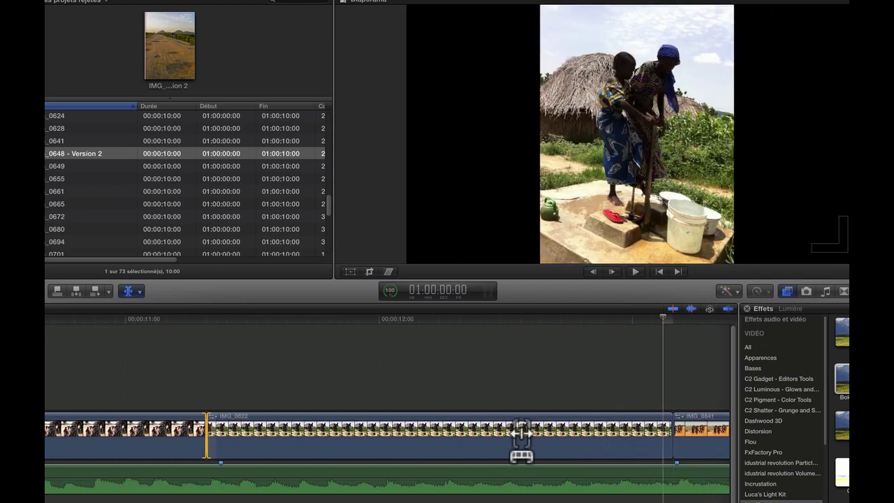
{"action": "key", "text": "space"}
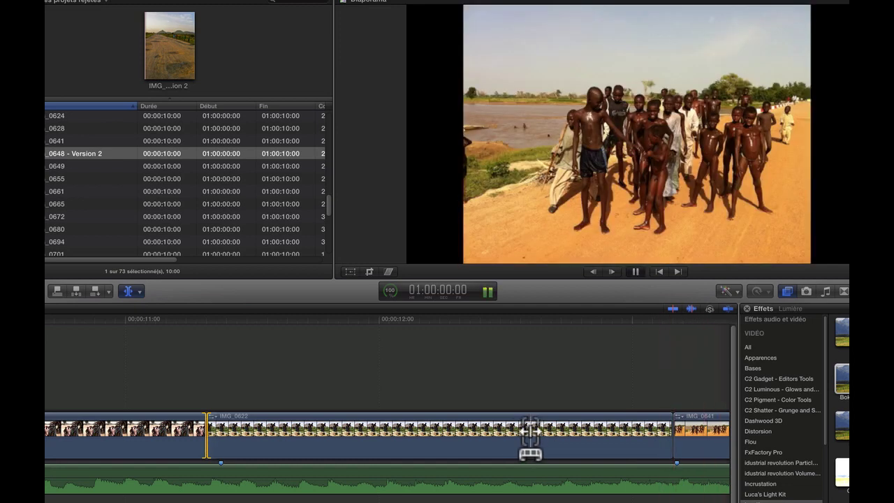
{"action": "key", "text": "space"}
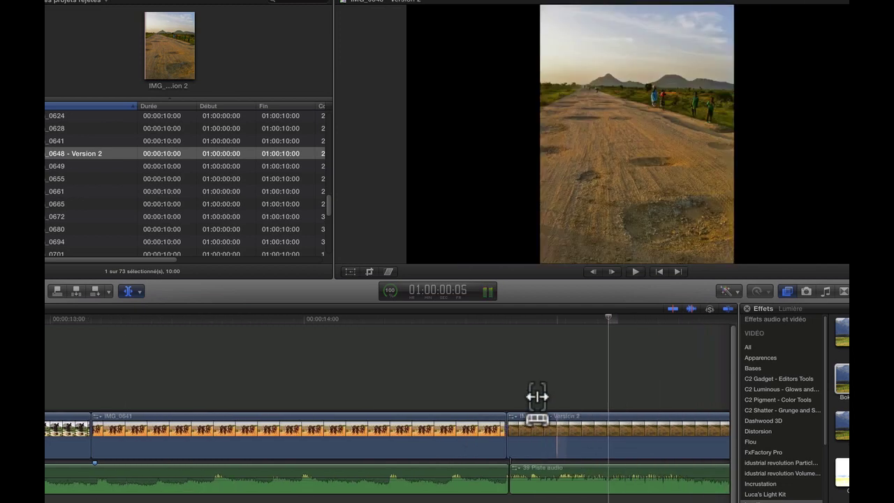
Step: Select IMG_0641, play its cut into IMG_0648 - Version 2, and fit the whole slideshow in the timeline
{"action": "key", "text": "a"}
{"action": "left_click", "coordinate": [478, 430]}
{"action": "key", "text": "space"}
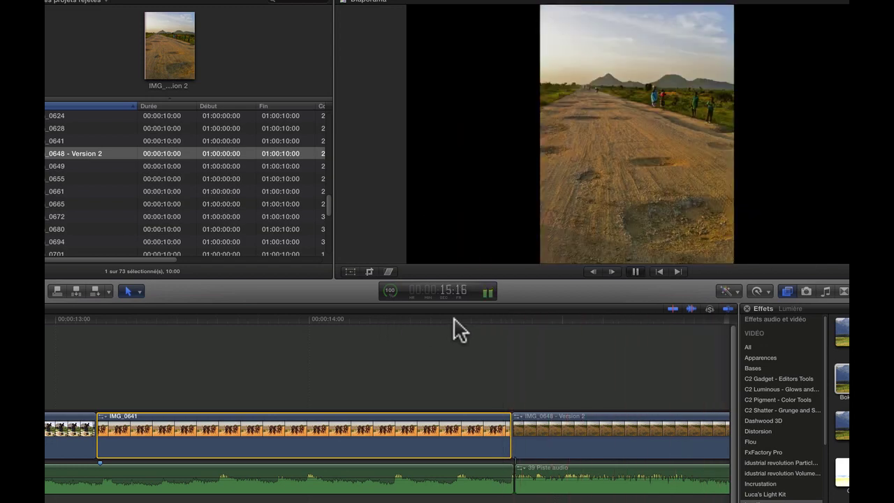
{"action": "key", "text": "space"}
{"action": "key", "text": "shift+z"}
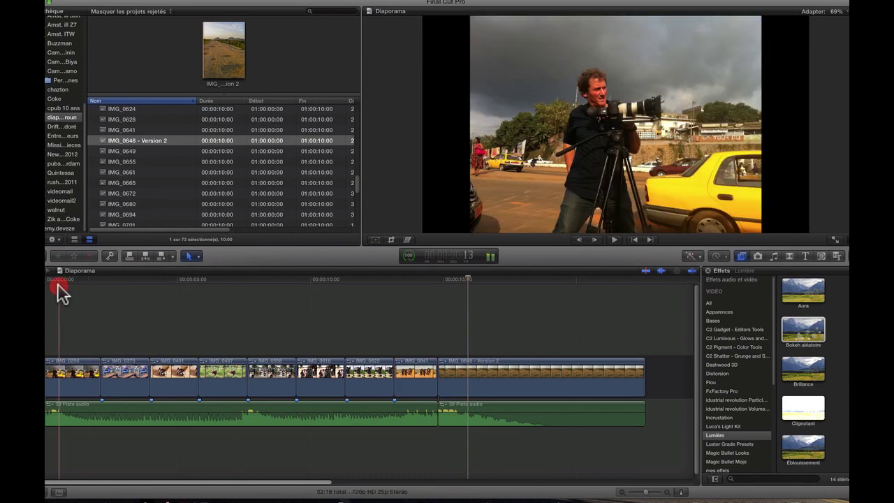
Step: Apply a Ken Burns move to the first photo IMG_0256, swap its start and end frames, and preview it
{"action": "left_click", "coordinate": [59, 288]}
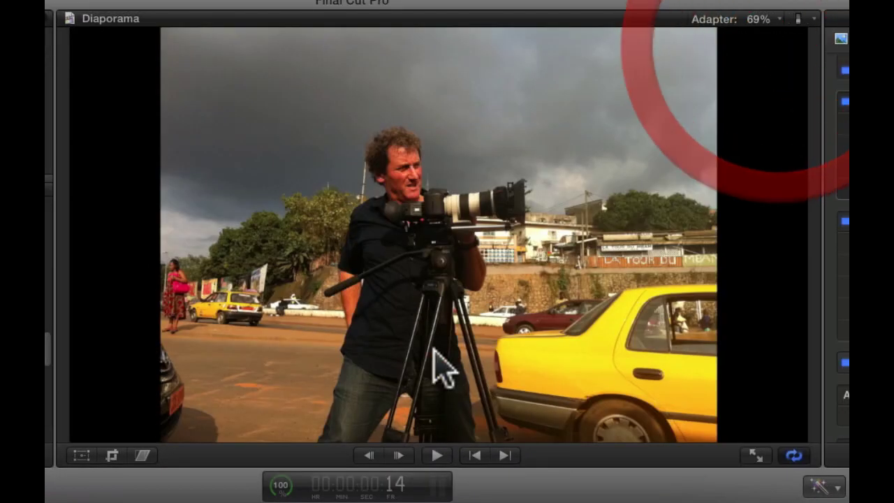
{"action": "left_click", "coordinate": [392, 240]}
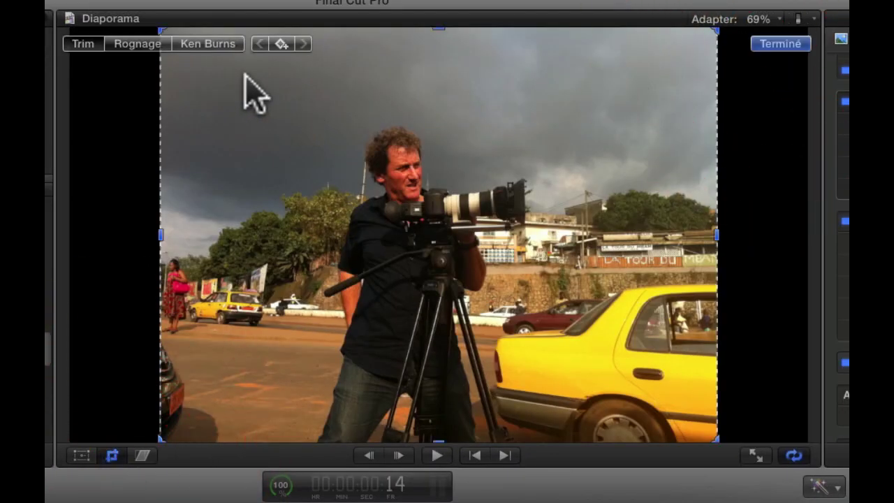
{"action": "left_click", "coordinate": [202, 44]}
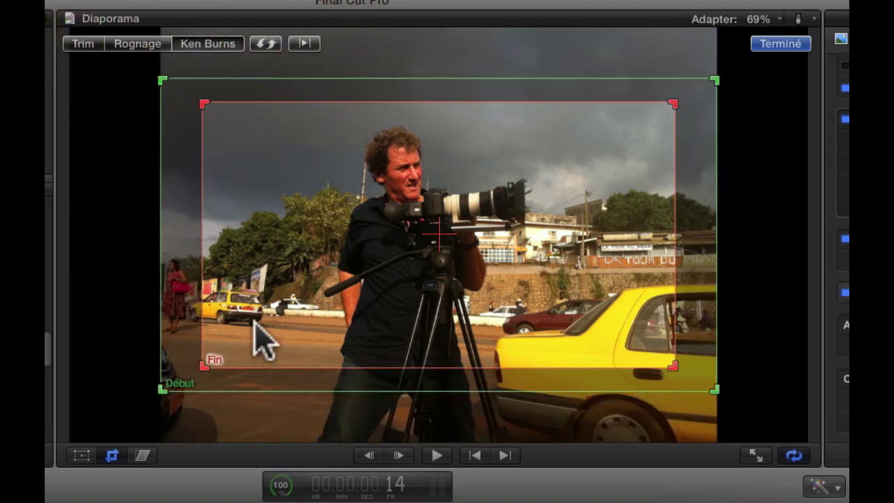
{"action": "left_click", "coordinate": [300, 43]}
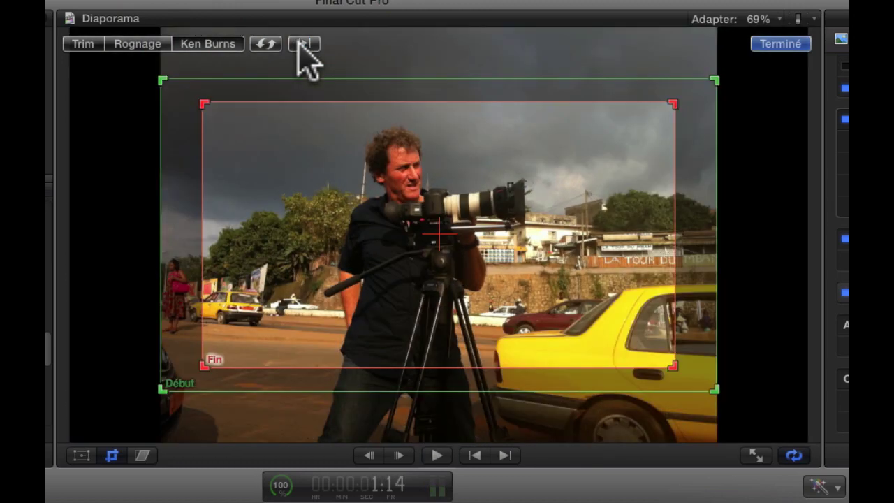
{"action": "left_click", "coordinate": [266, 44]}
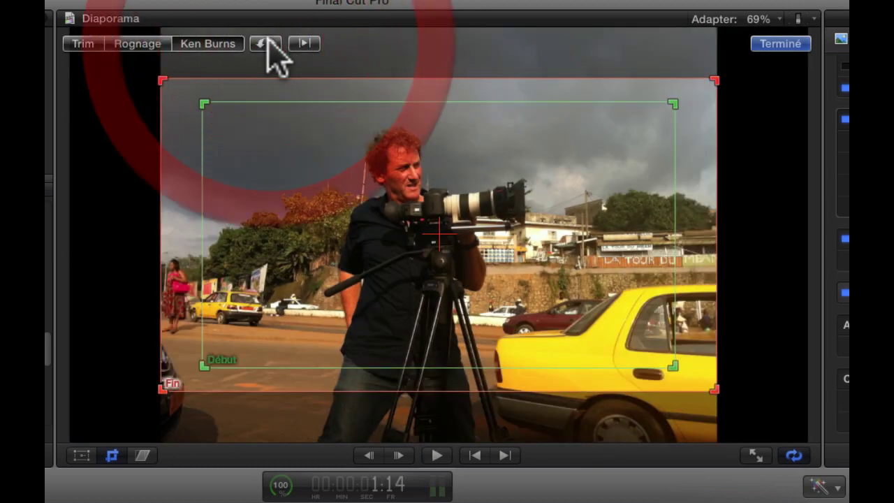
{"action": "left_click", "coordinate": [303, 43]}
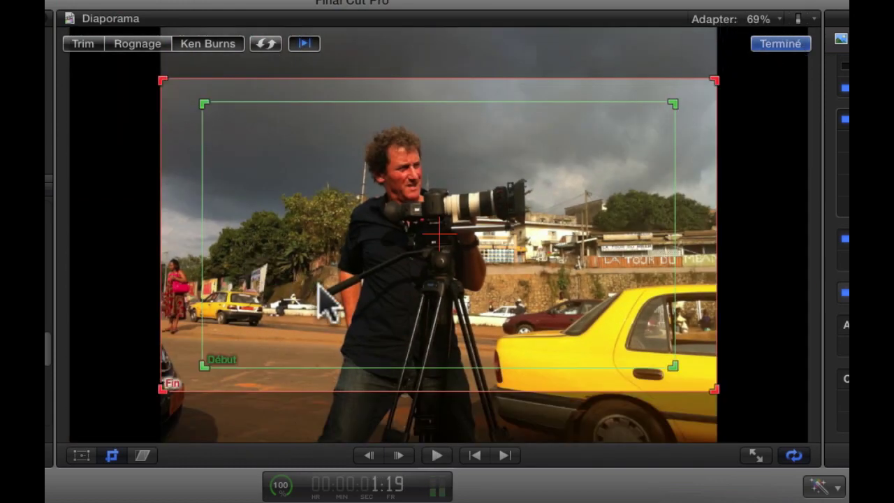
Step: Shift the Ken Burns start frame sideways, align the full-width end frame to its bottom edge, and preview the move
{"action": "mouse_move", "coordinate": [378, 220]}
{"action": "left_mouse_down"}
{"action": "mouse_move", "coordinate": [389, 220]}
{"action": "mouse_move", "coordinate": [380, 215]}
{"action": "mouse_move", "coordinate": [380, 222]}
{"action": "left_mouse_up"}
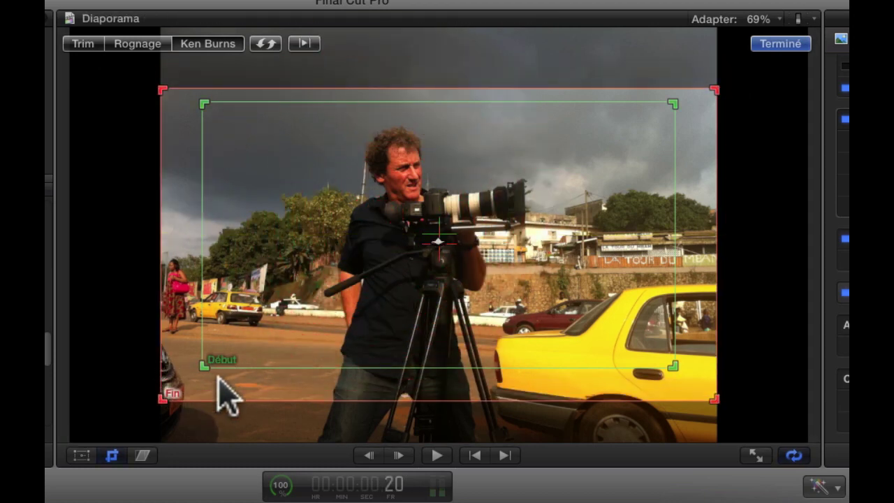
{"action": "left_click_drag", "start_coordinate": [203, 364], "coordinate": [228, 426]}
{"action": "left_click_drag", "start_coordinate": [305, 130], "coordinate": [337, 128]}
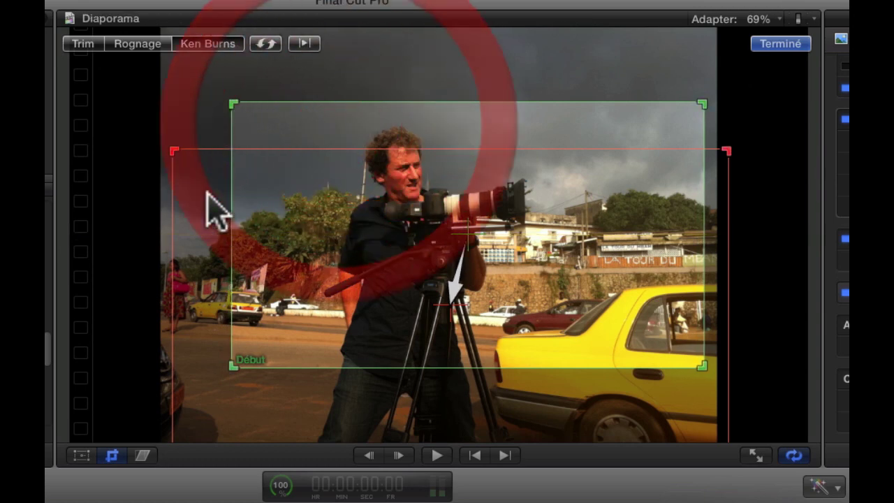
{"action": "left_click_drag", "start_coordinate": [203, 197], "coordinate": [179, 315]}
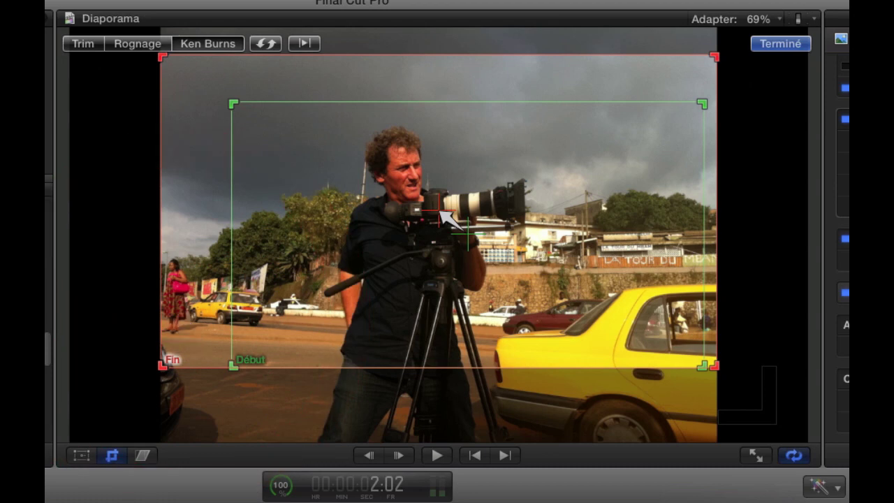
{"action": "left_click", "coordinate": [305, 44]}
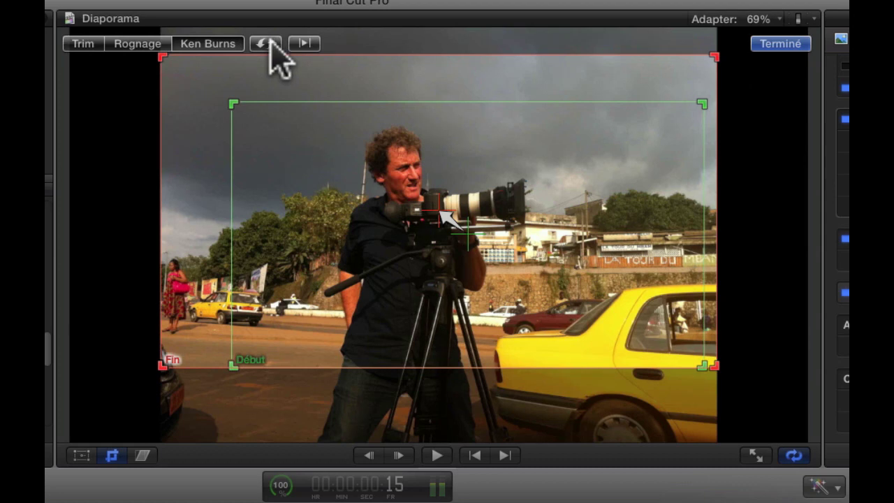
Step: Swap the Ken Burns start and end frames of IMG_0256, apply the crop, and play the photo in the timeline
{"action": "left_click", "coordinate": [270, 46]}
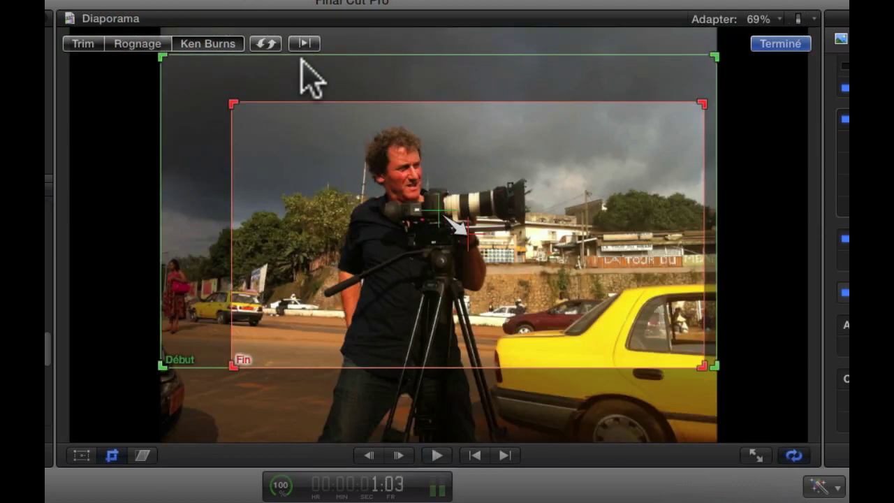
{"action": "left_click", "coordinate": [780, 44]}
{"action": "key", "text": "space"}
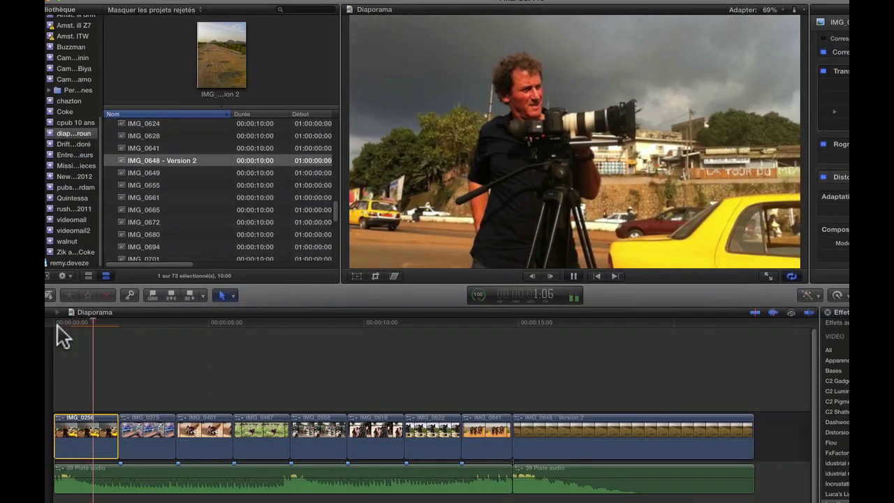
{"action": "key", "text": "space"}
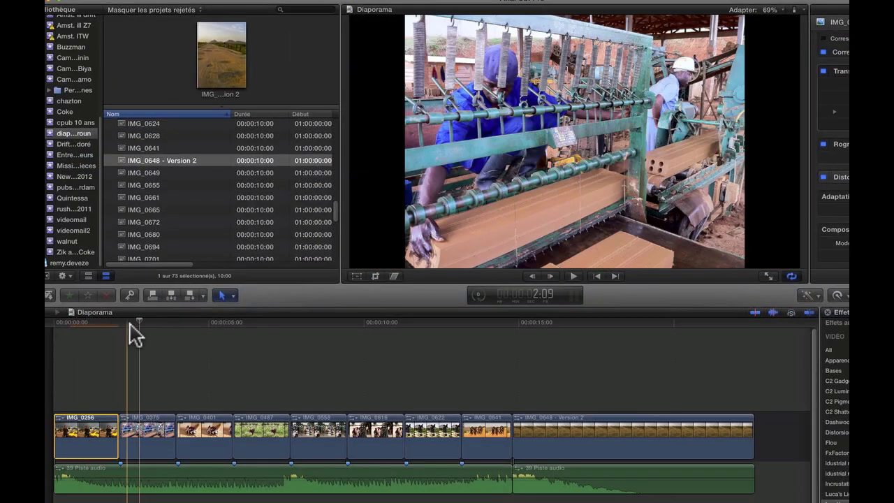
Step: Split IMG_0256 at about 1:10, select the second piece, and play from the start across the split
{"action": "left_click_drag", "start_coordinate": [108, 333], "coordinate": [99, 362]}
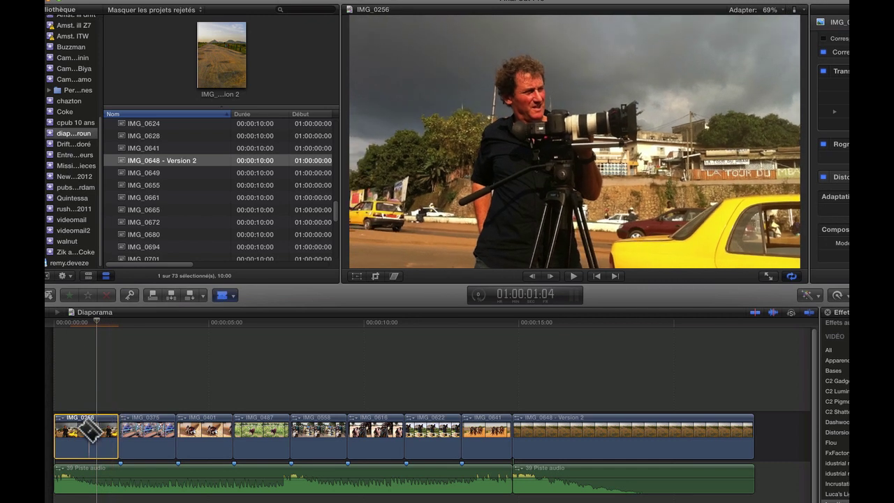
{"action": "key", "text": "super+b"}
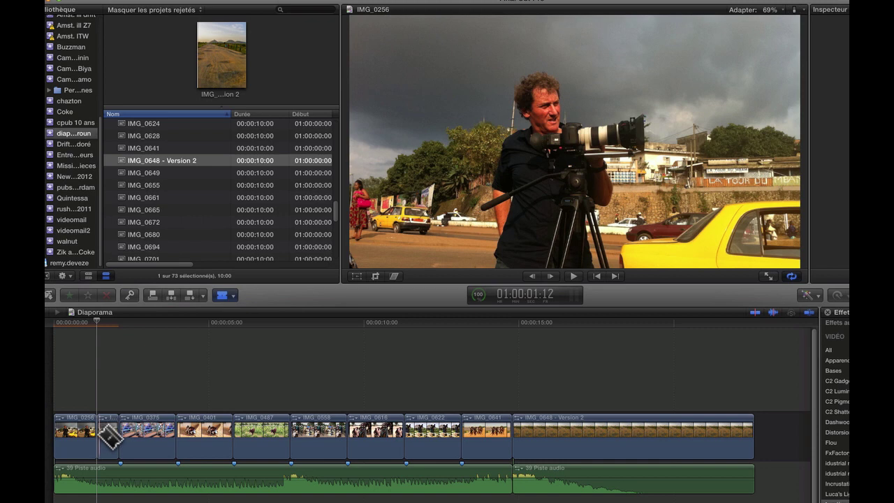
{"action": "key", "text": "a"}
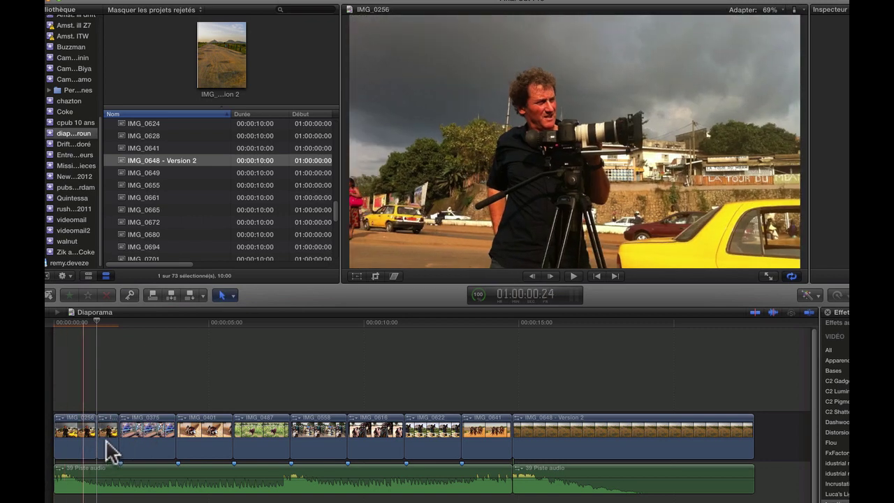
{"action": "left_click", "coordinate": [107, 425]}
{"action": "left_click_drag", "start_coordinate": [109, 322], "coordinate": [55, 323]}
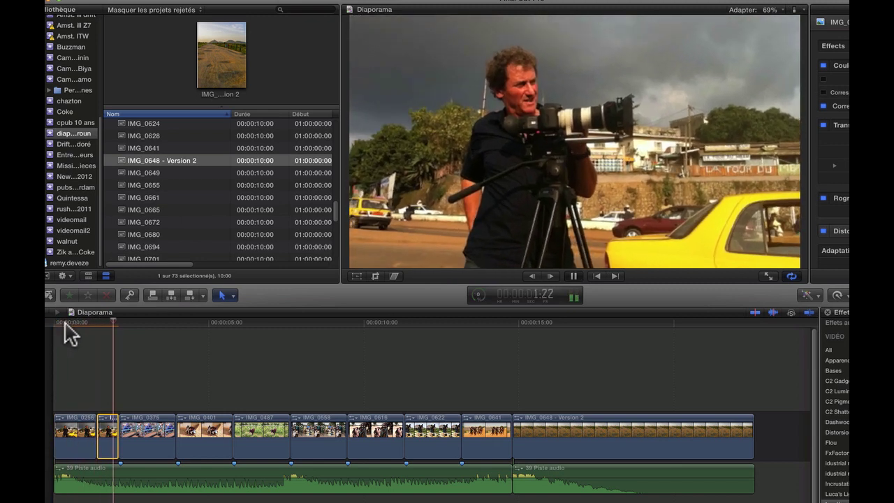
Step: Swap the Ken Burns start and end frames on the second piece of IMG_0256 and play the opening to check it
{"action": "left_click", "coordinate": [105, 329]}
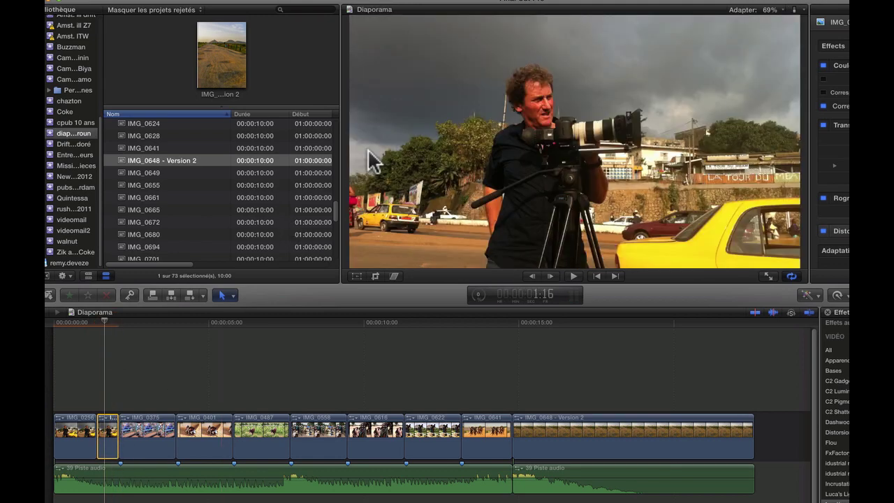
{"action": "left_click", "coordinate": [375, 276]}
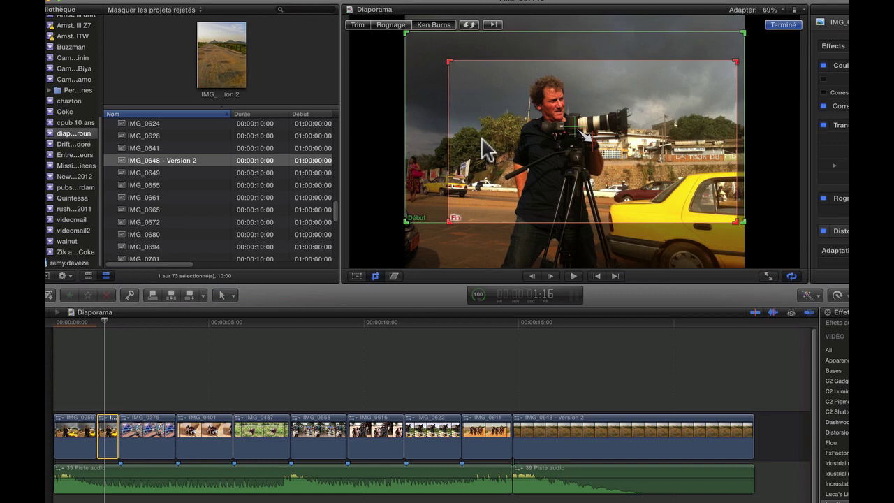
{"action": "left_click", "coordinate": [470, 25]}
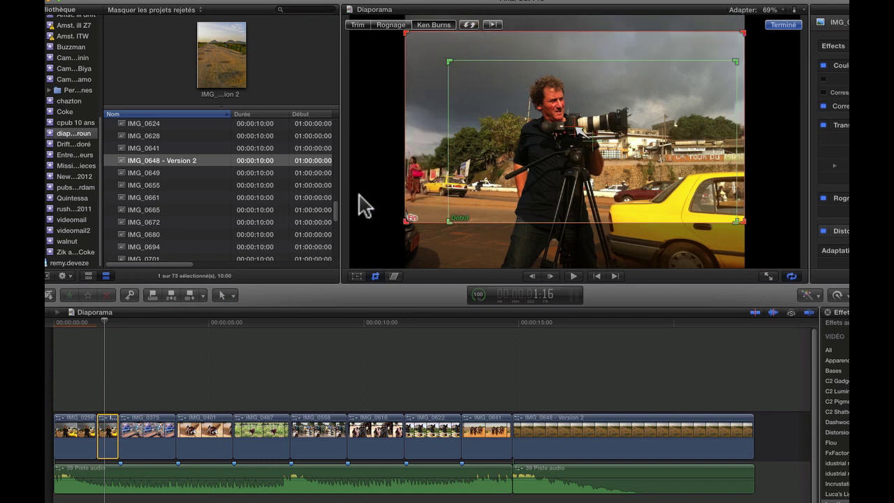
{"action": "left_click", "coordinate": [61, 323]}
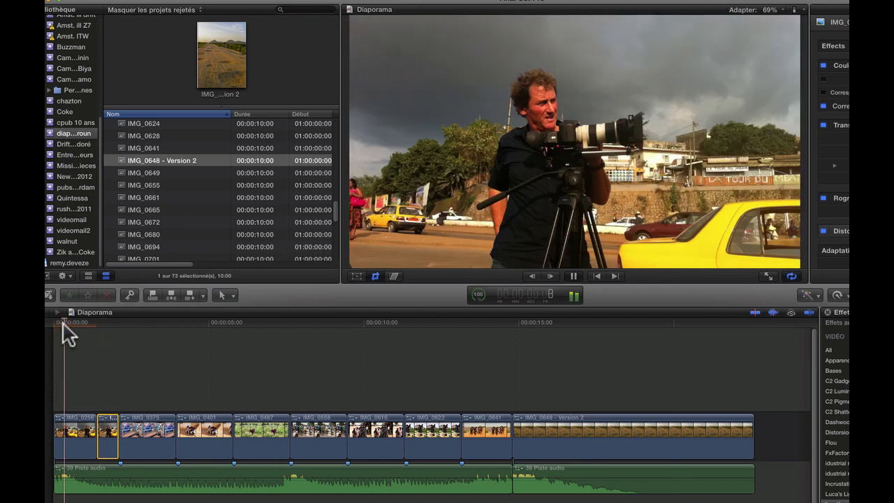
{"action": "key", "text": "space"}
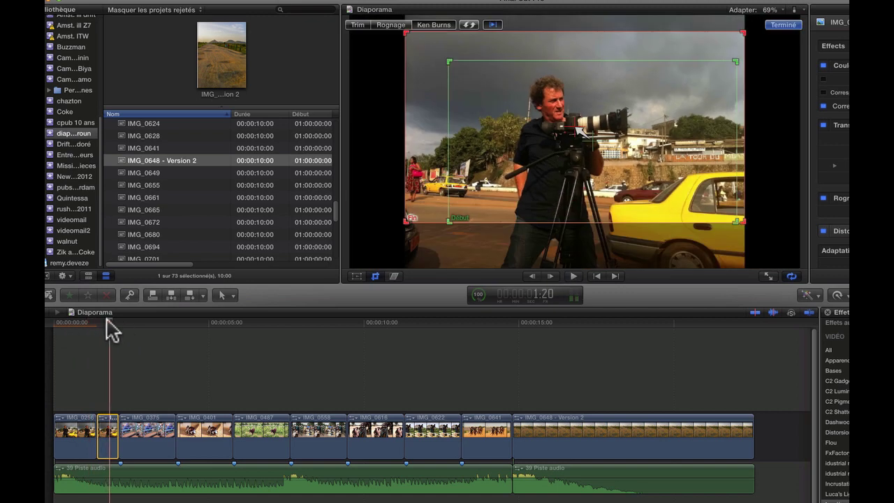
Step: Shrink the Ken Burns end frame of IMG_0256's second piece to match the width of its start frame
{"action": "left_click_drag", "start_coordinate": [104, 320], "coordinate": [97, 325]}
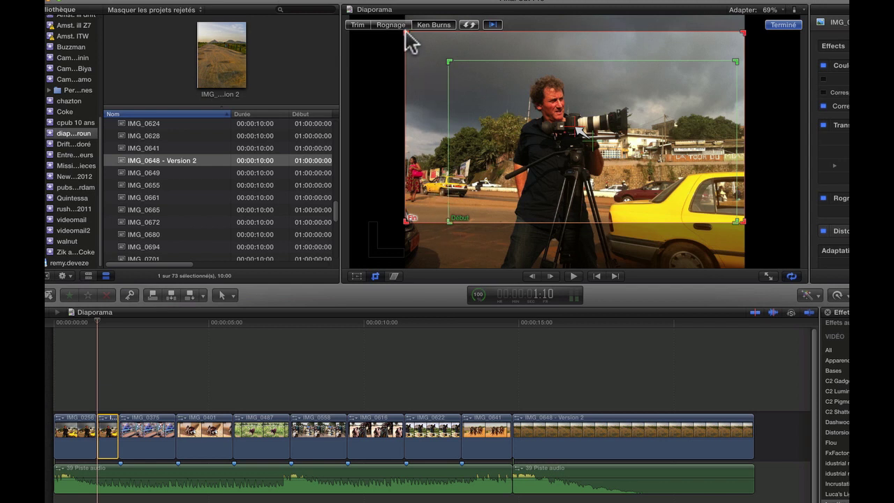
{"action": "left_click_drag", "start_coordinate": [410, 42], "coordinate": [420, 63]}
{"action": "left_click_drag", "start_coordinate": [404, 218], "coordinate": [451, 218]}
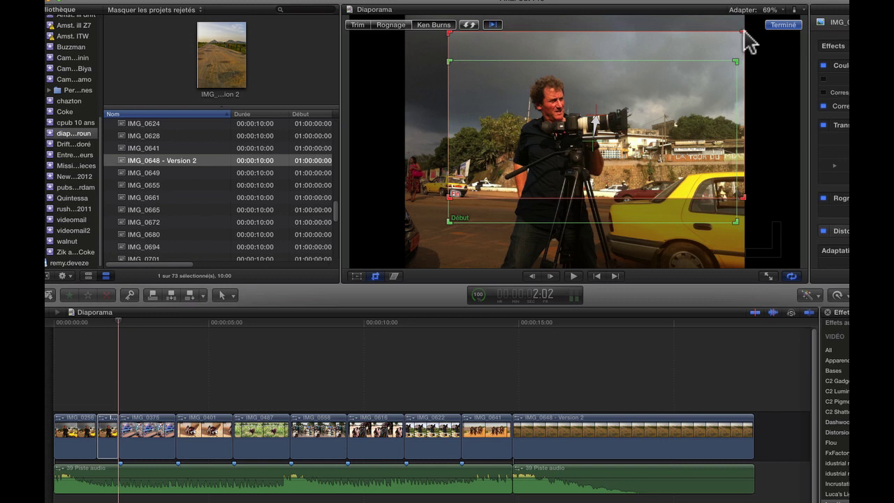
{"action": "left_click_drag", "start_coordinate": [744, 32], "coordinate": [737, 36]}
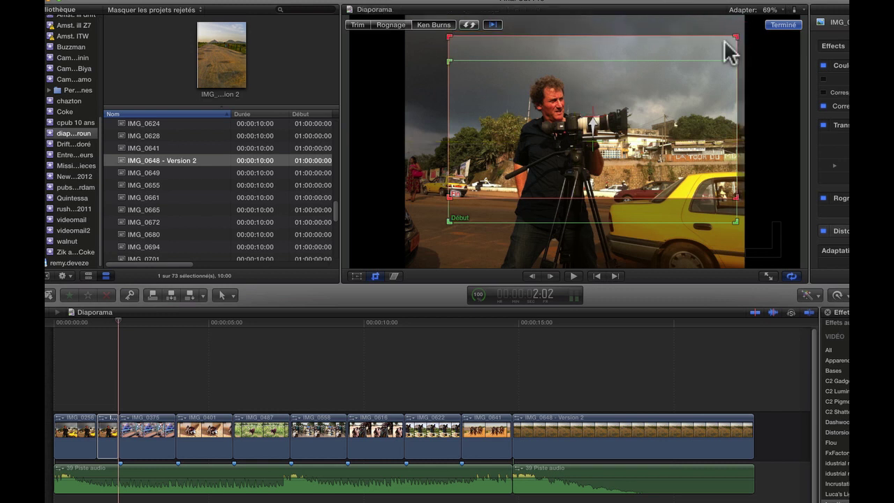
Step: Align the Ken Burns end frame of IMG_0256's second piece over its start frame, apply it, and play the opening
{"action": "left_click_drag", "start_coordinate": [622, 104], "coordinate": [626, 121]}
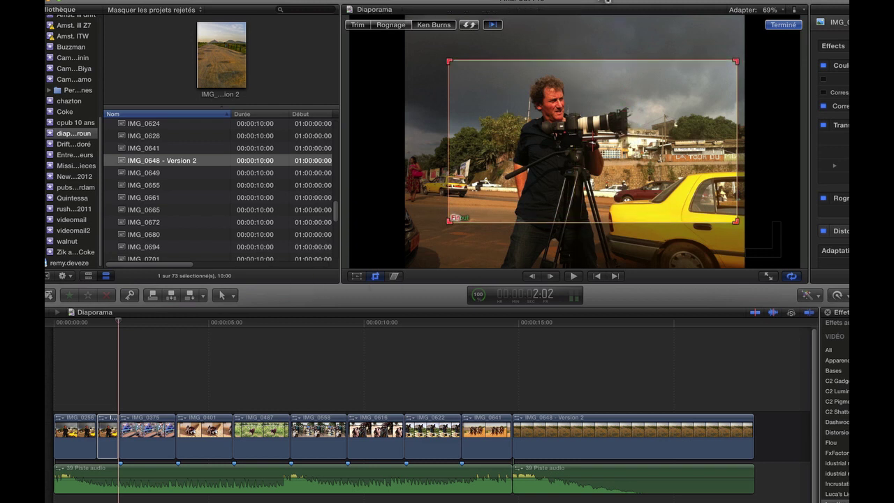
{"action": "left_click", "coordinate": [781, 26]}
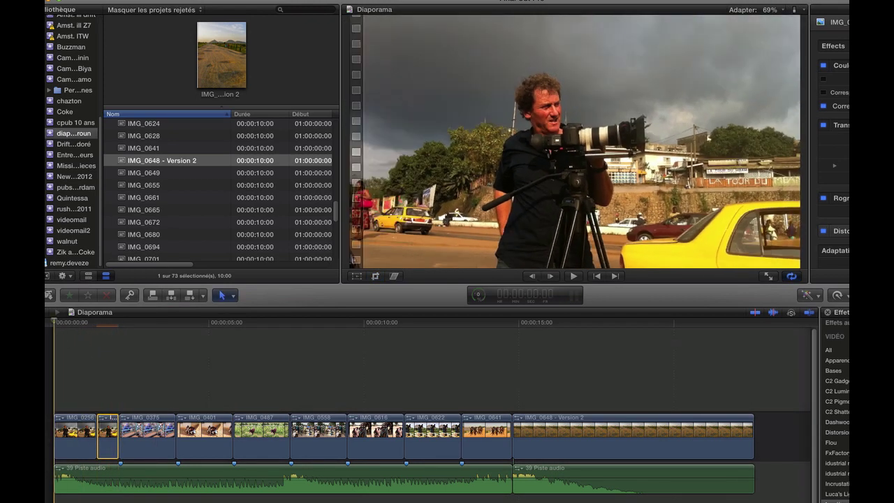
{"action": "left_click", "coordinate": [67, 349]}
{"action": "key", "text": "space"}
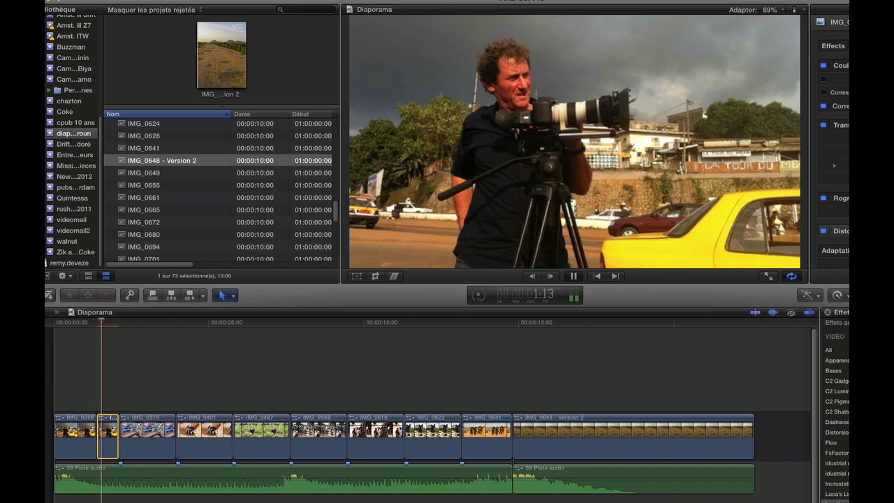
{"action": "key", "text": "space"}
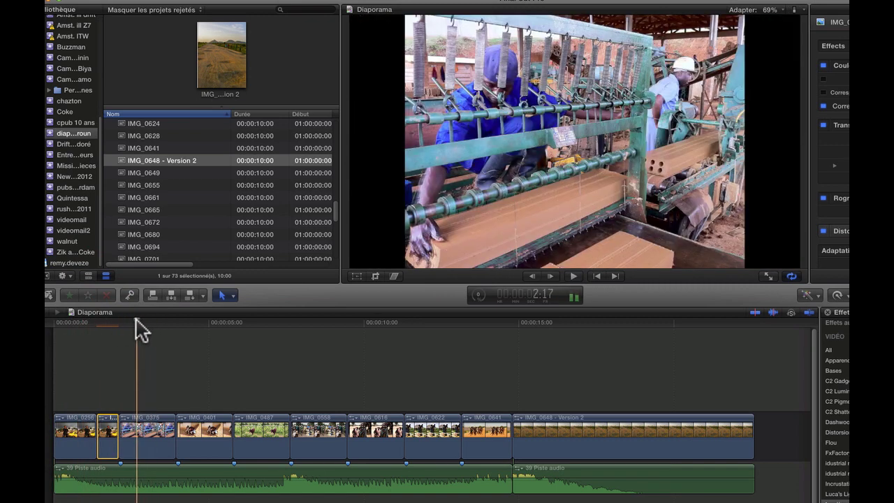
{"action": "left_click", "coordinate": [53, 338]}
{"action": "key", "text": "space"}
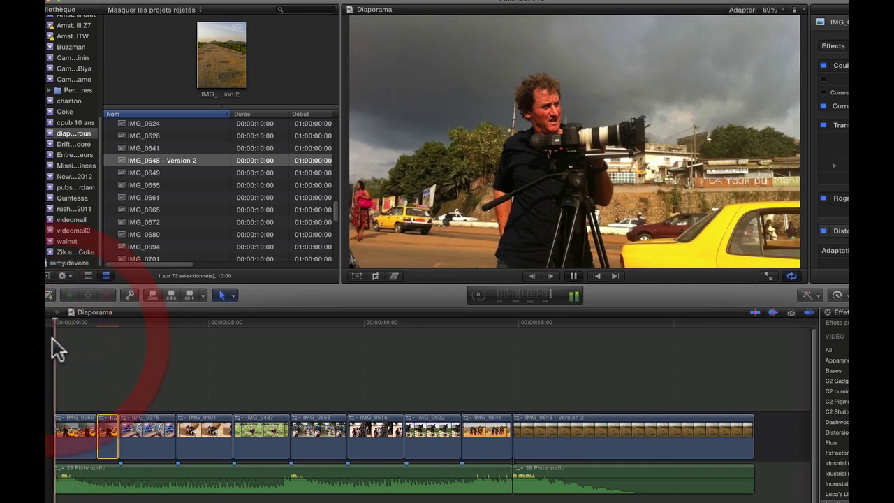
{"action": "key", "text": "space"}
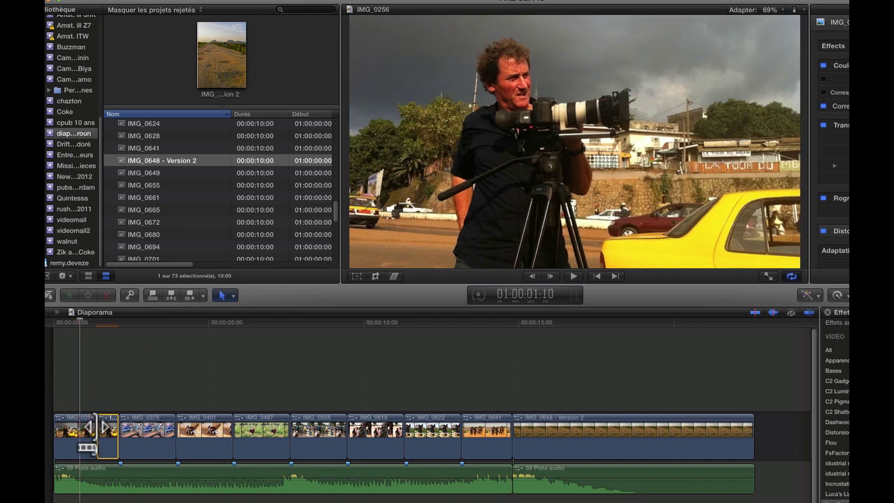
Step: Roll the cut between the two IMG_0256 pieces earlier, to about 0:21, with the Trim tool and play the opening
{"action": "key", "text": "t"}
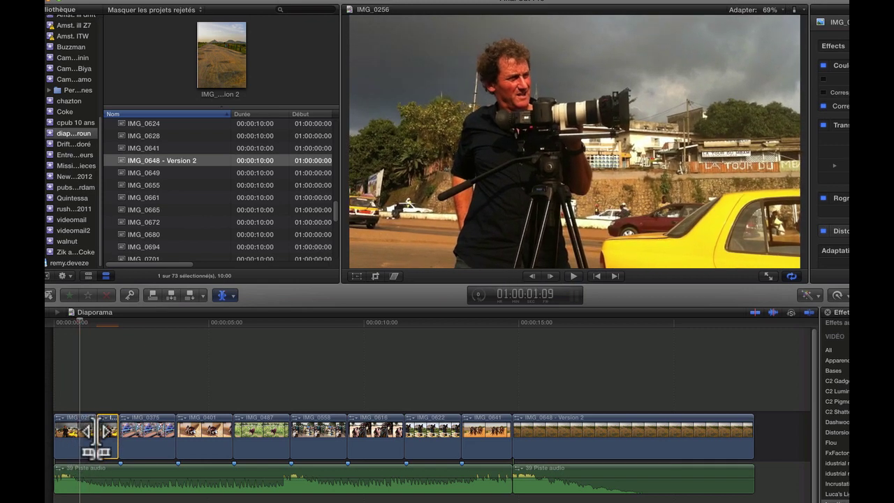
{"action": "left_click_drag", "start_coordinate": [95, 433], "coordinate": [77, 432]}
{"action": "left_click", "coordinate": [56, 326]}
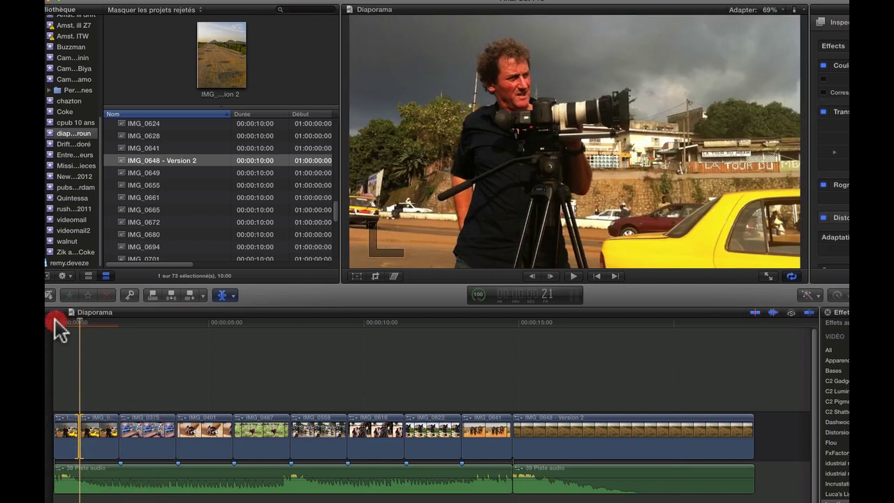
{"action": "key", "text": "space"}
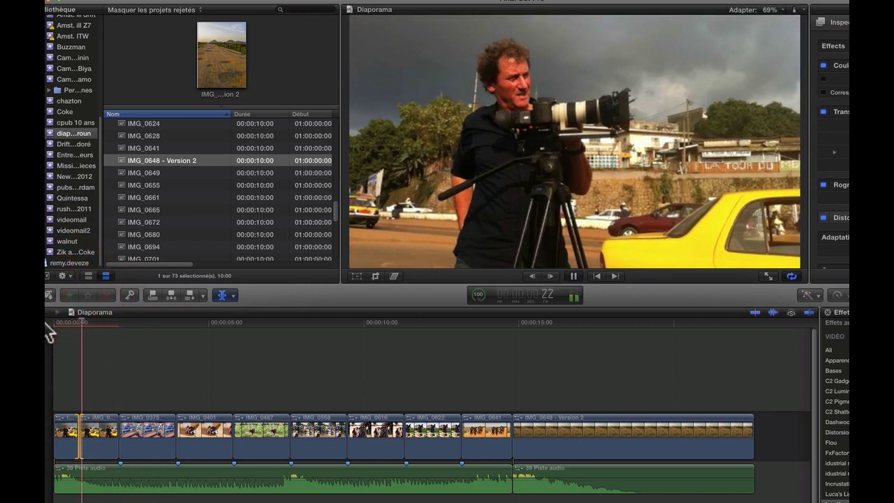
Step: Roll the cut between the two IMG_0256 pieces later, to about 1:12, and replay the opening to check the timing
{"action": "left_click_drag", "start_coordinate": [79, 433], "coordinate": [93, 435]}
{"action": "left_click", "coordinate": [56, 323]}
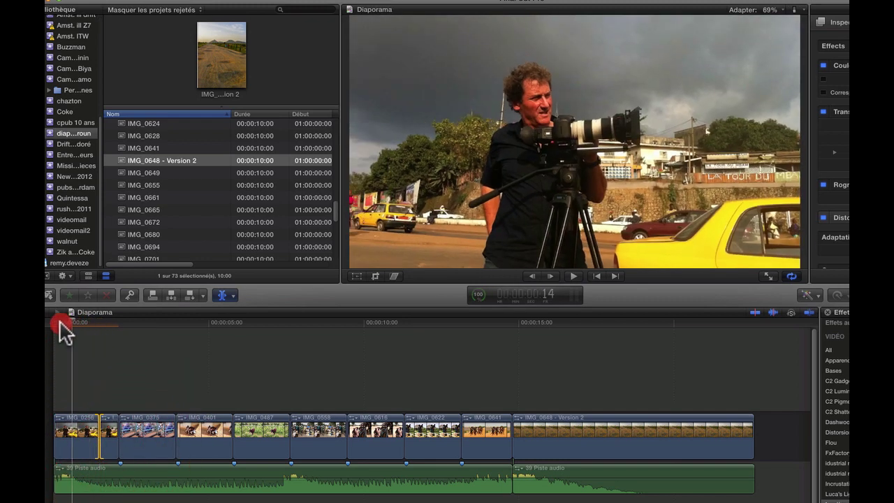
{"action": "key", "text": "space"}
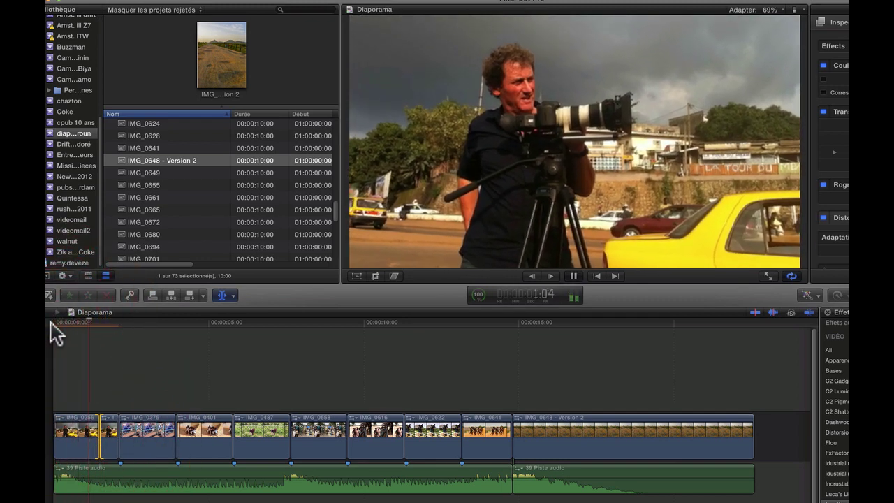
{"action": "key", "text": "space"}
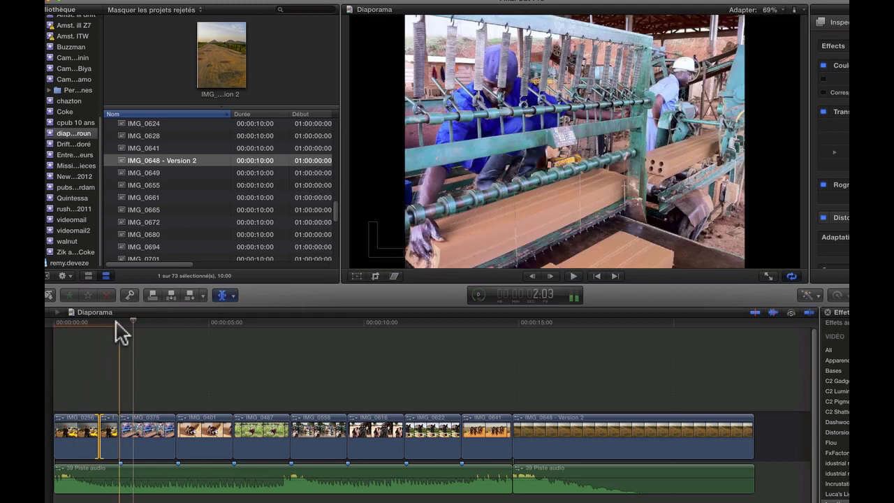
{"action": "left_click", "coordinate": [49, 342]}
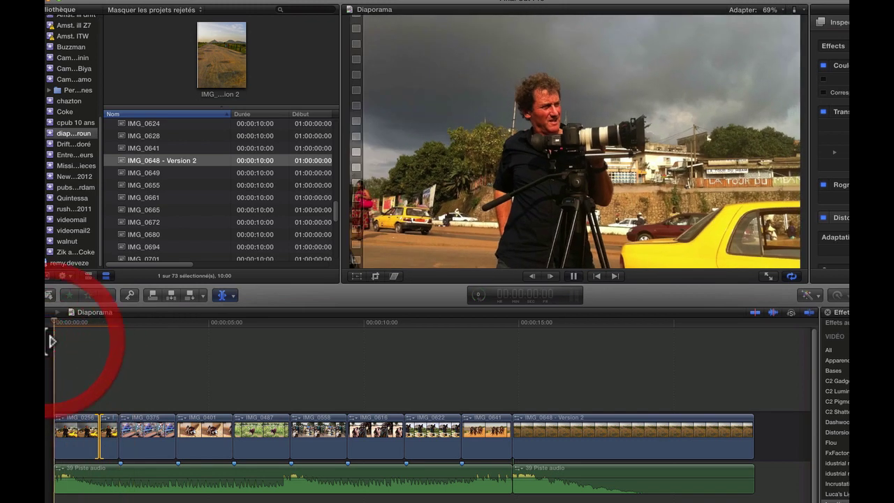
{"action": "key", "text": "space"}
{"action": "key", "text": "space"}
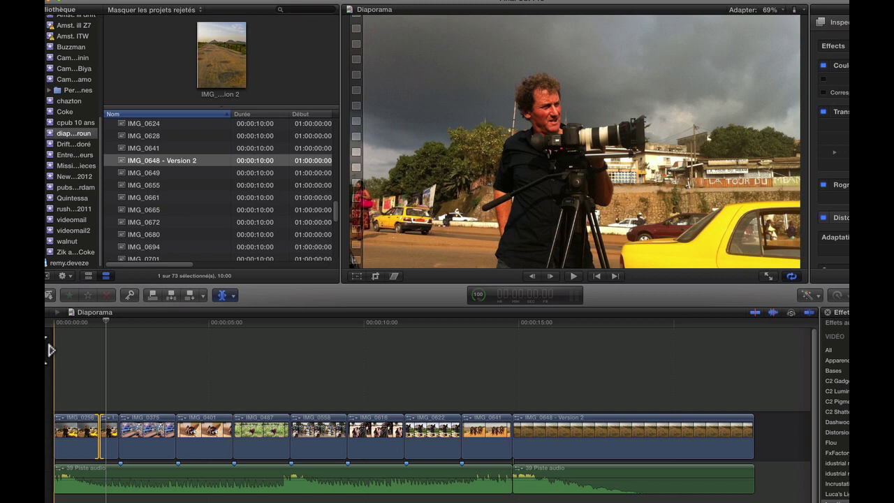
{"action": "key", "text": "space"}
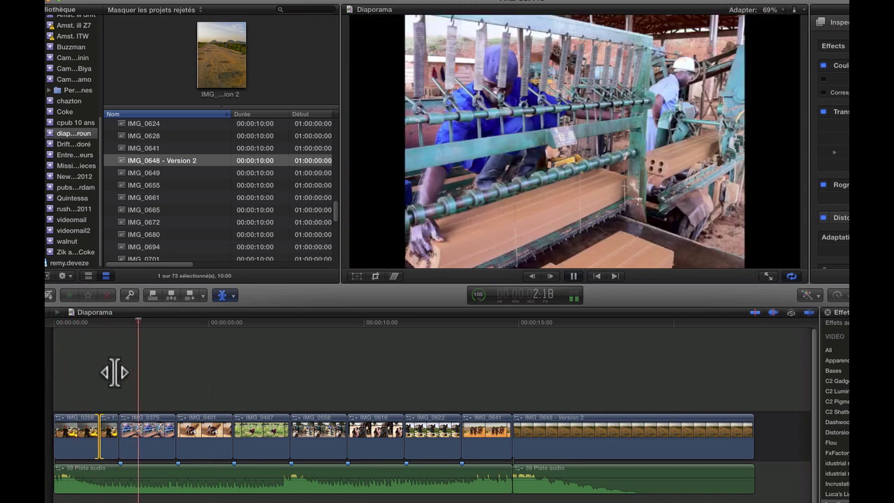
{"action": "key", "text": "space"}
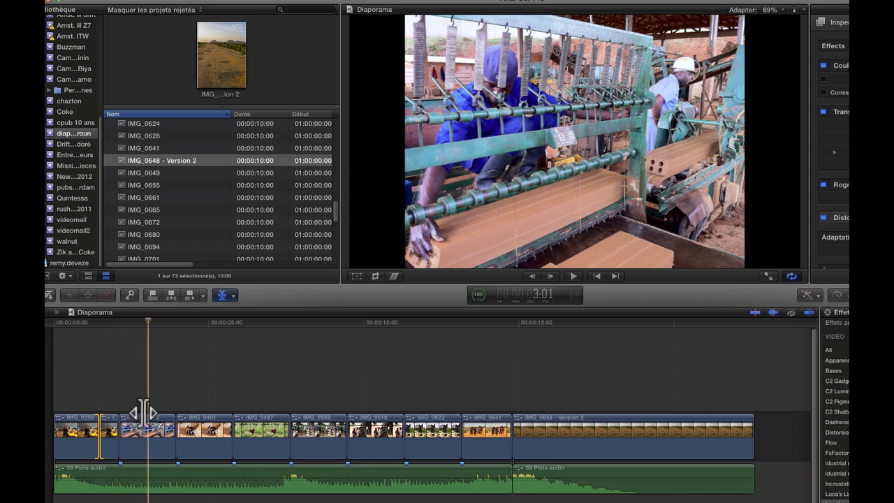
Step: Return to the Select tool and play the slideshow from the start through to IMG_0401
{"action": "key", "text": "a"}
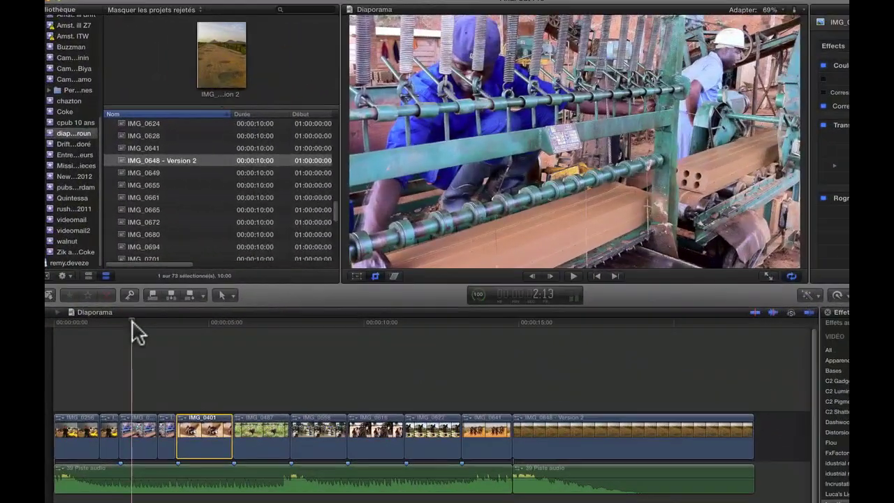
{"action": "left_click", "coordinate": [67, 326]}
{"action": "key", "text": "space"}
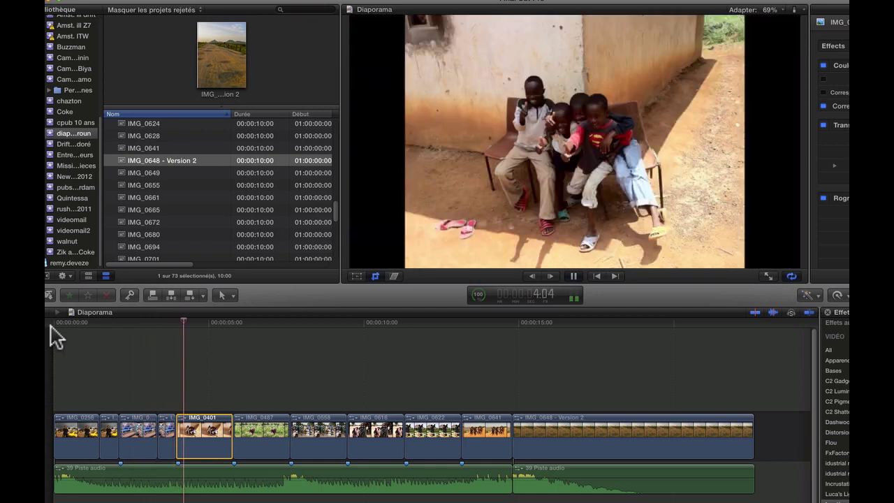
Step: At the start of IMG_0401 (3:24), scale the photo to 135% and position it at X 0.5 px, Y 80.9 px
{"action": "key", "text": "shift+c"}
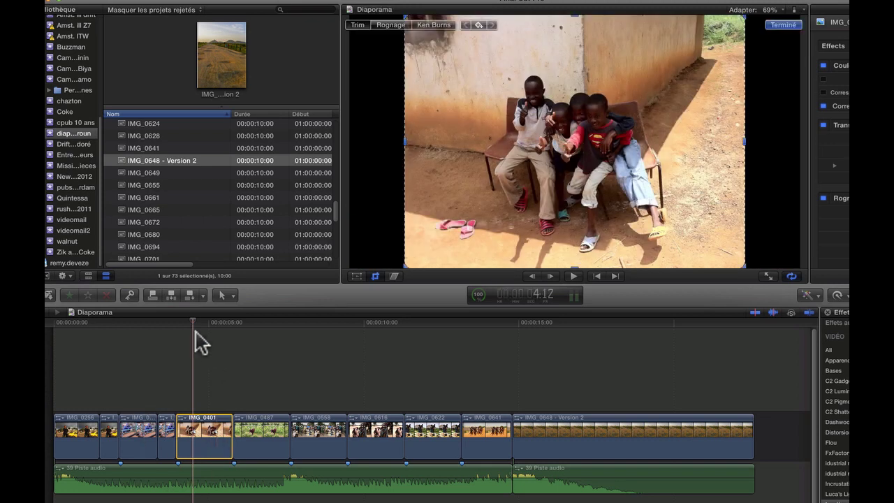
{"action": "left_click_drag", "start_coordinate": [185, 322], "coordinate": [176, 322]}
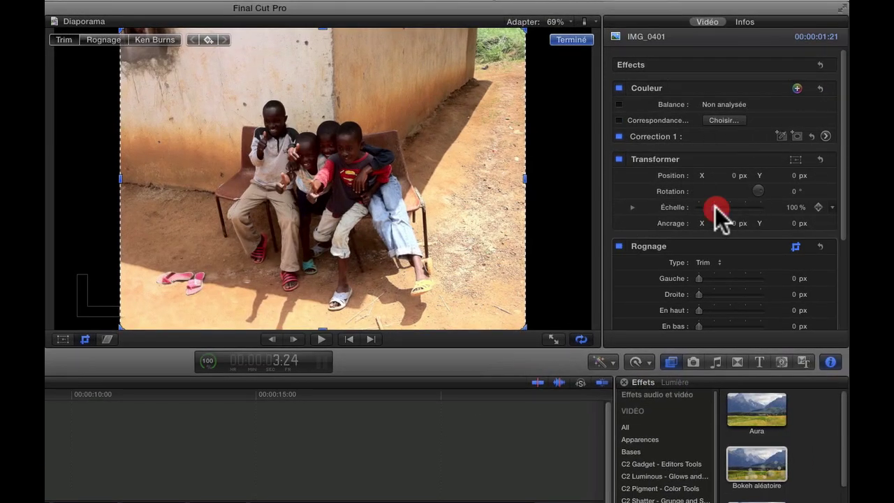
{"action": "left_click_drag", "start_coordinate": [716, 207], "coordinate": [719, 207]}
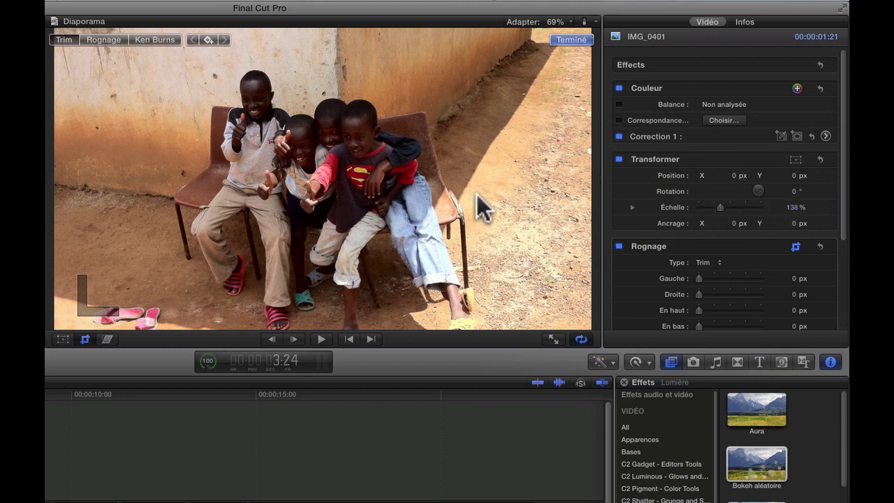
{"action": "left_click_drag", "start_coordinate": [488, 203], "coordinate": [486, 166]}
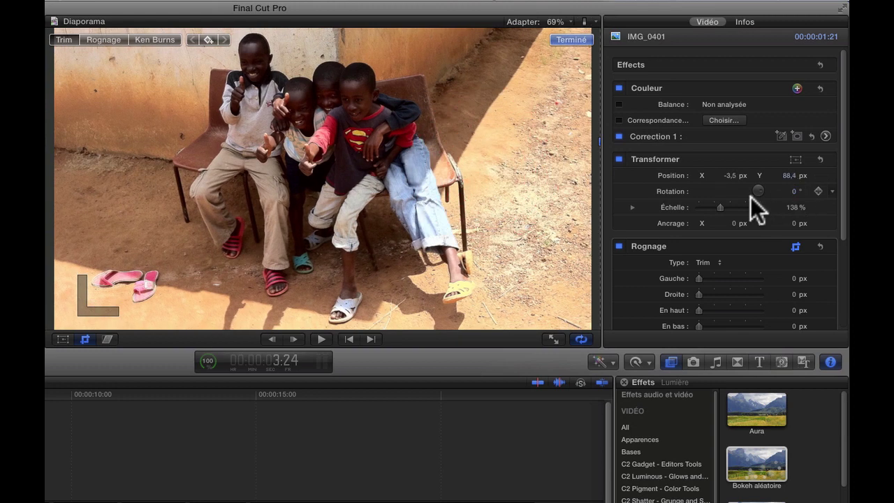
{"action": "left_click", "coordinate": [719, 205]}
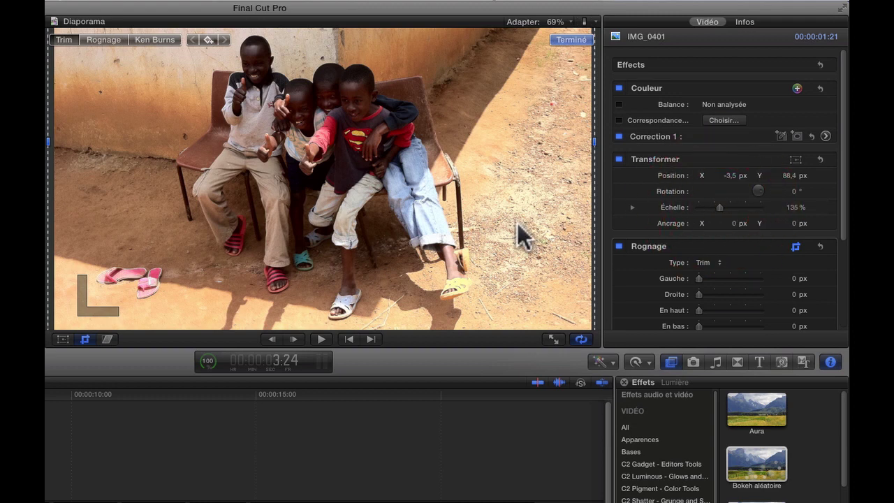
{"action": "key", "text": "shift+t"}
{"action": "left_click_drag", "start_coordinate": [473, 133], "coordinate": [475, 138]}
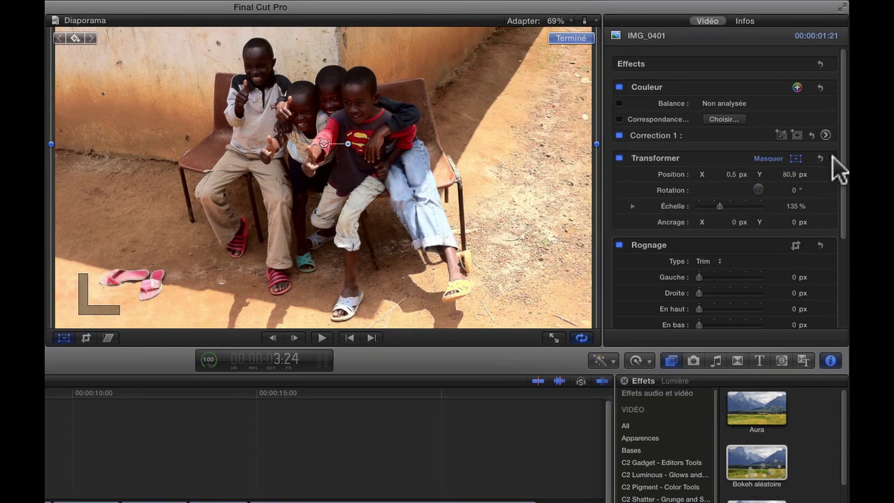
Step: Add keyframes for all Transform parameters of IMG_0401 at 3:24 and at 5:10
{"action": "left_click", "coordinate": [832, 158]}
{"action": "left_click", "coordinate": [816, 180]}
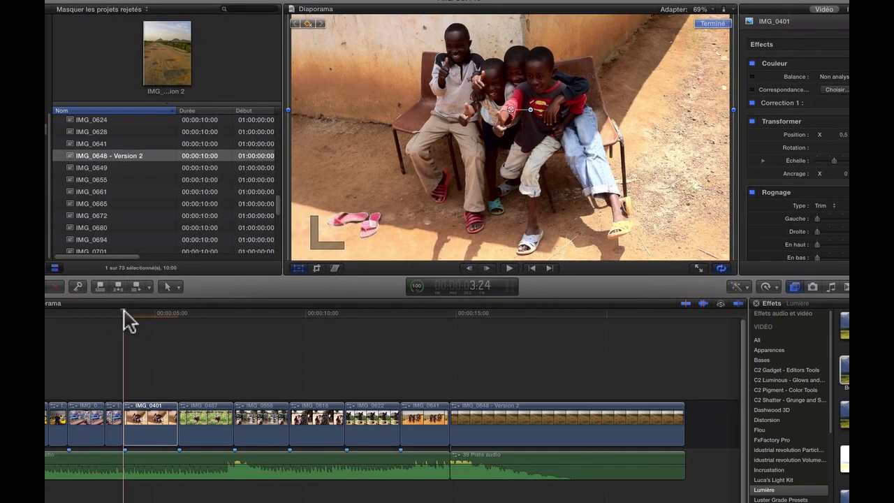
{"action": "left_click", "coordinate": [168, 318]}
{"action": "left_click_drag", "start_coordinate": [167, 319], "coordinate": [168, 320]}
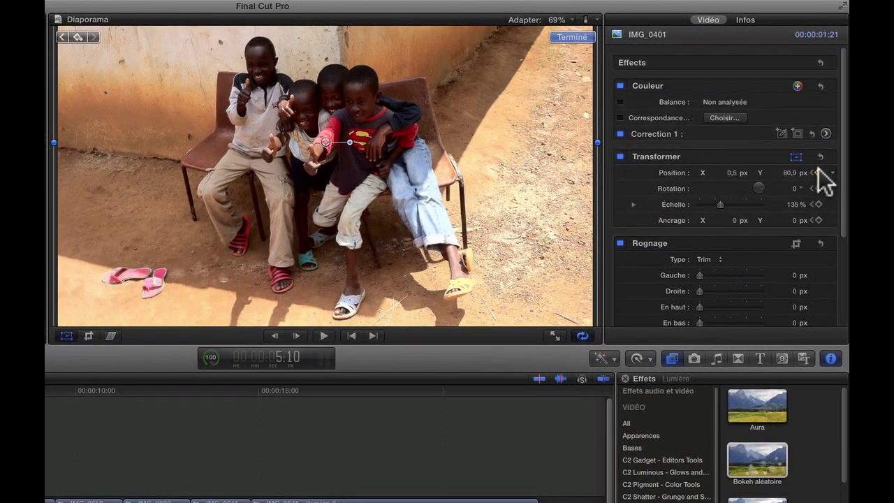
{"action": "left_click", "coordinate": [832, 155]}
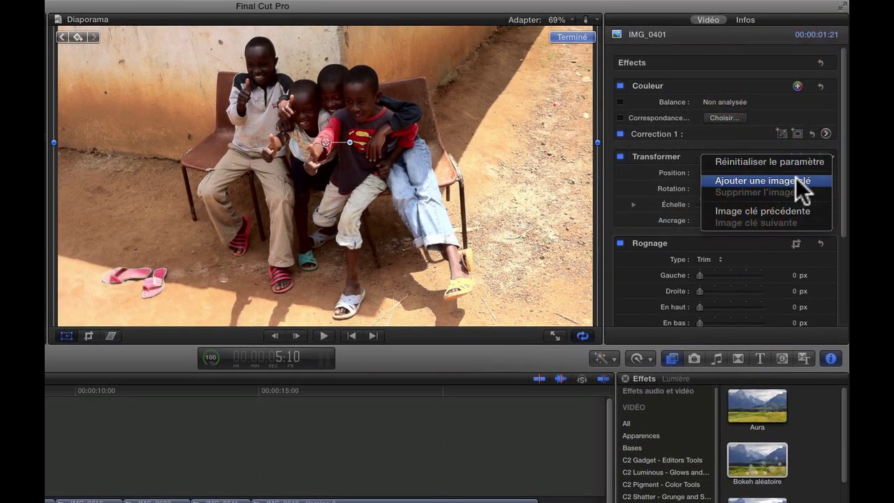
{"action": "left_click", "coordinate": [773, 179]}
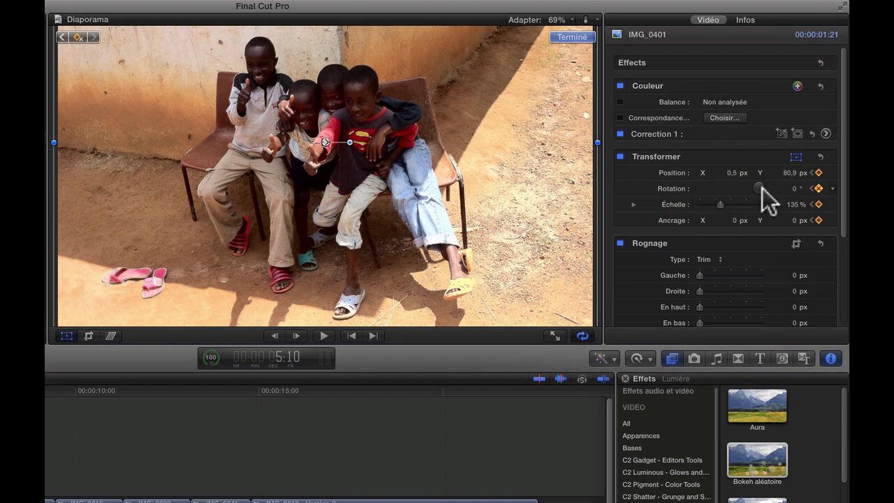
Step: At the 5:10 keyframe, rotate IMG_0401 by 7°, enlarge it beyond 158%, and reposition it to frame the children closely
{"action": "mouse_move", "coordinate": [795, 188]}
{"action": "left_mouse_down"}
{"action": "mouse_move", "coordinate": [795, 179]}
{"action": "mouse_move", "coordinate": [792, 187]}
{"action": "left_mouse_up"}
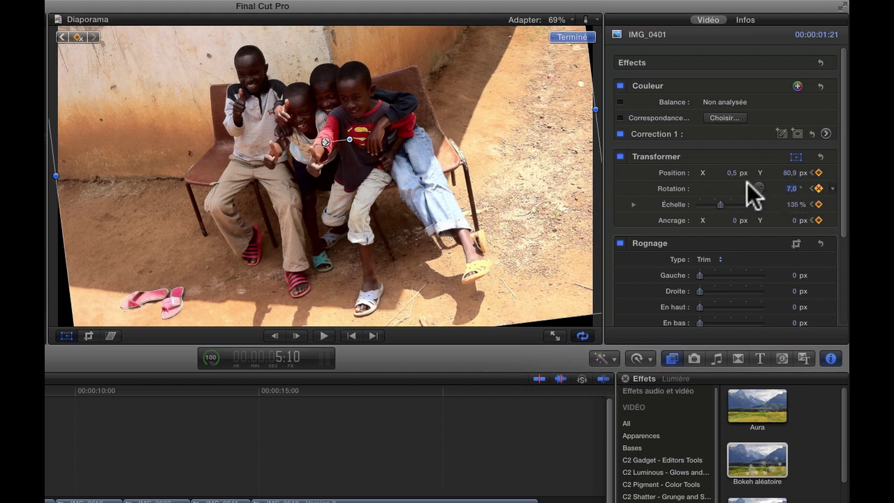
{"action": "left_click_drag", "start_coordinate": [717, 205], "coordinate": [724, 204]}
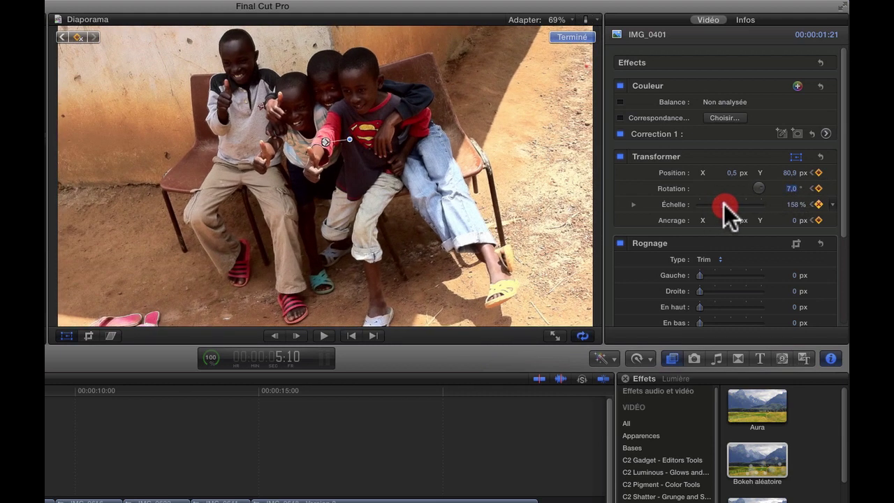
{"action": "mouse_move", "coordinate": [415, 187]}
{"action": "left_mouse_down"}
{"action": "mouse_move", "coordinate": [427, 194]}
{"action": "mouse_move", "coordinate": [424, 187]}
{"action": "mouse_move", "coordinate": [422, 200]}
{"action": "left_mouse_up"}
{"action": "left_click_drag", "start_coordinate": [723, 203], "coordinate": [728, 201]}
{"action": "mouse_move", "coordinate": [319, 202]}
{"action": "left_mouse_down"}
{"action": "mouse_move", "coordinate": [322, 209]}
{"action": "mouse_move", "coordinate": [315, 195]}
{"action": "left_mouse_up"}
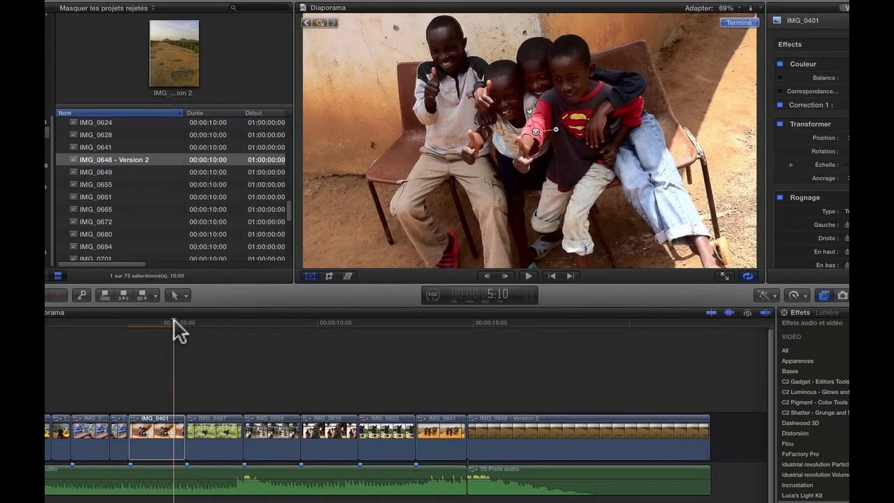
Step: Play IMG_0401 repeatedly from just before its start to check the keyframed zoom and rotation
{"action": "left_click", "coordinate": [122, 335]}
{"action": "key", "text": "space"}
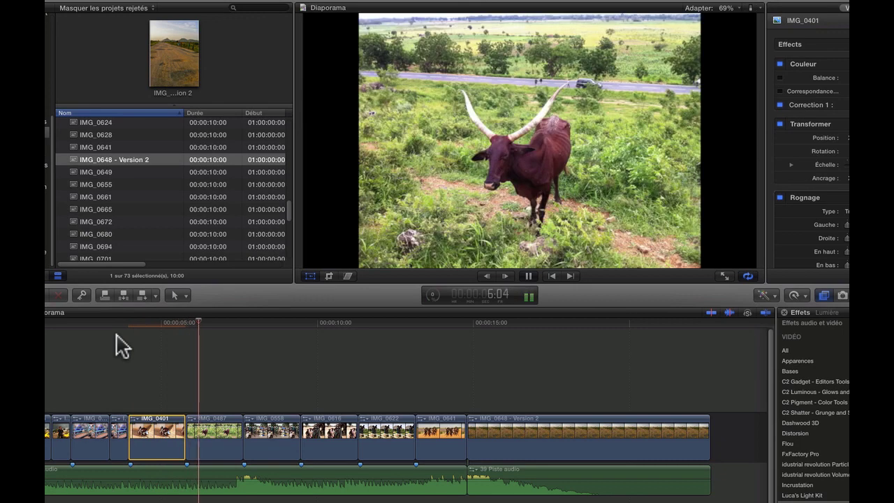
{"action": "key", "text": "space"}
{"action": "left_click", "coordinate": [122, 335]}
{"action": "key", "text": "space"}
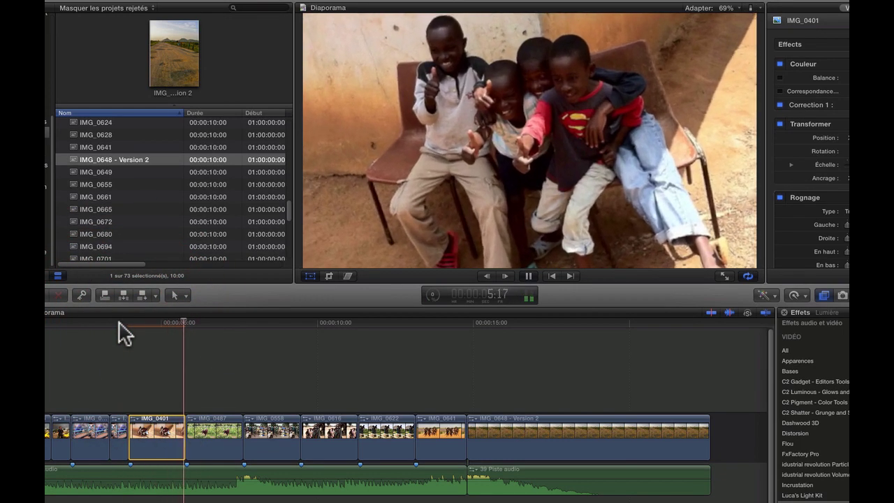
{"action": "key", "text": "space"}
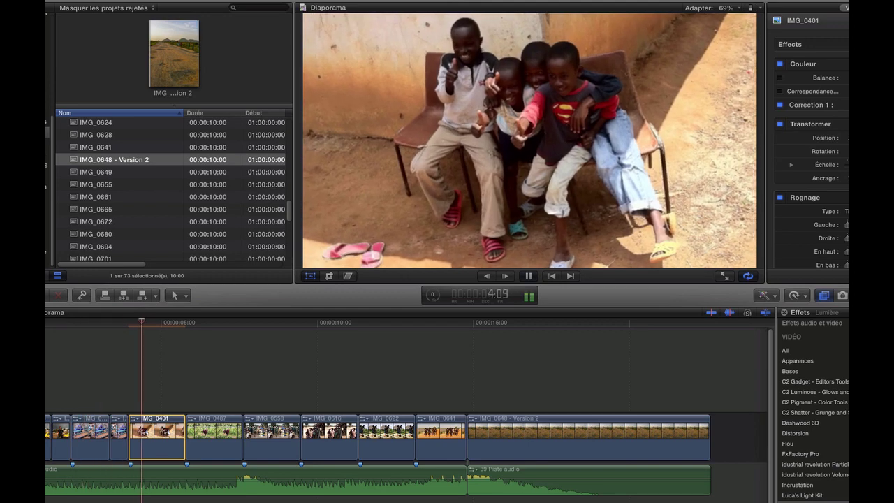
{"action": "key", "text": "space"}
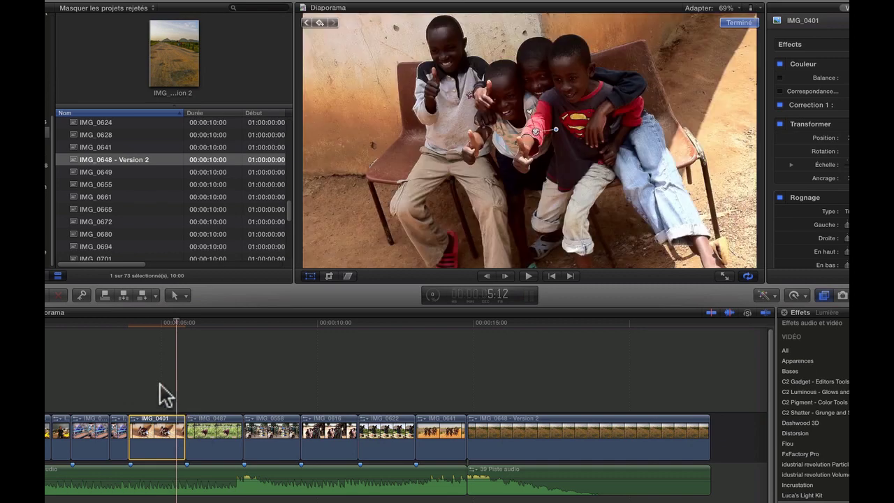
Step: Apply the Clignotant light effect to the second photo of the slideshow
{"action": "left_click_drag", "start_coordinate": [78, 338], "coordinate": [62, 338]}
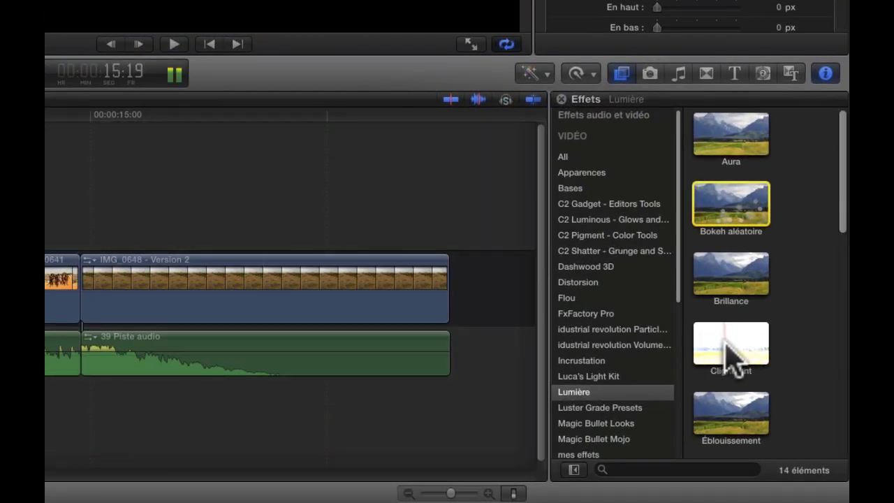
{"action": "left_click_drag", "start_coordinate": [891, 478], "coordinate": [563, 446]}
{"action": "left_click_drag", "start_coordinate": [238, 311], "coordinate": [0, 285]}
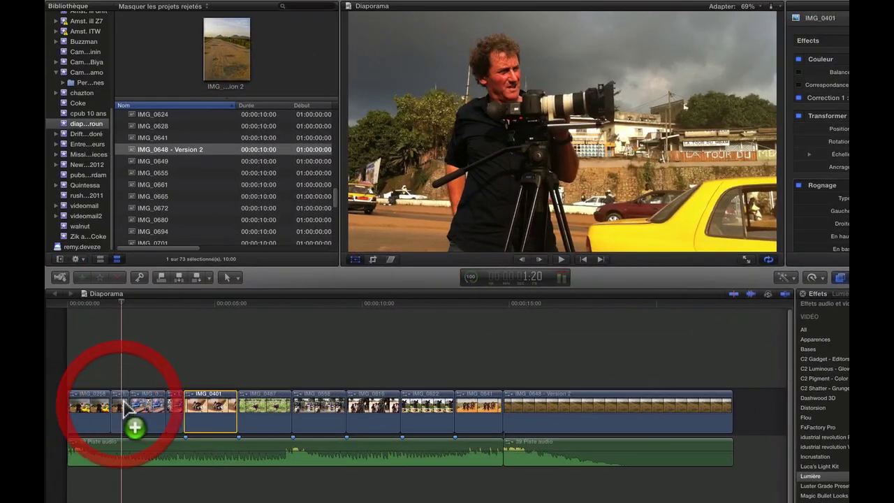
{"action": "left_click_drag", "start_coordinate": [123, 402], "coordinate": [123, 402]}
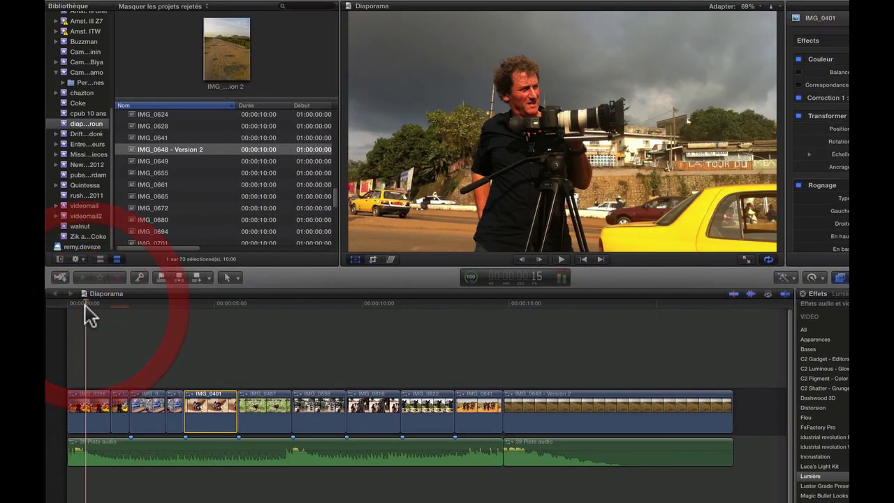
Step: Play the slideshow from 0:15 and again from 4:18 to check the flashing effect and photo moves against the music
{"action": "key", "text": "space"}
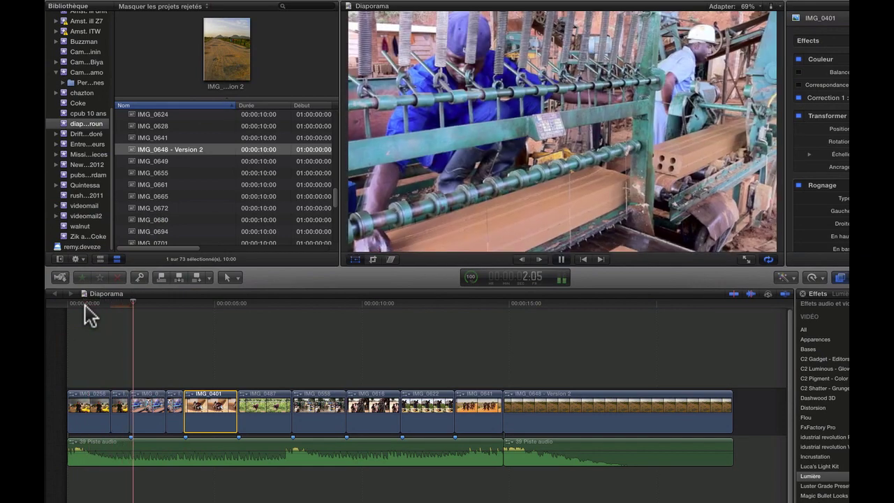
{"action": "key", "text": "space"}
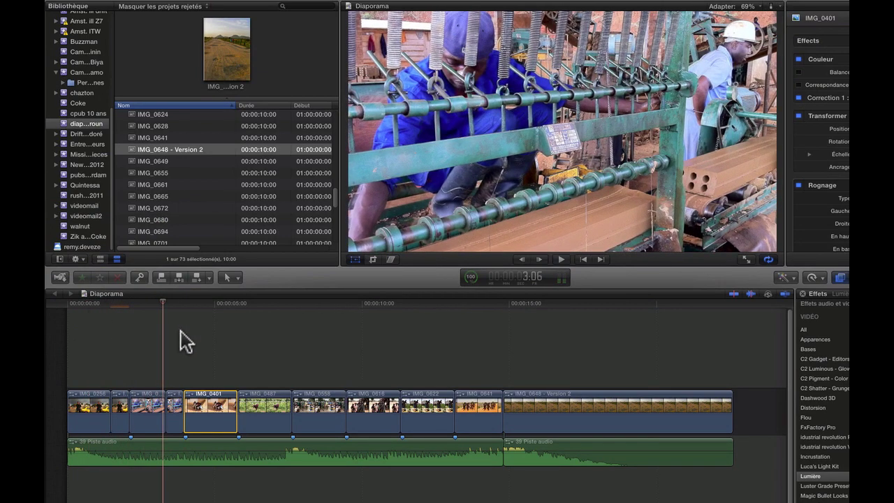
{"action": "left_click", "coordinate": [206, 305]}
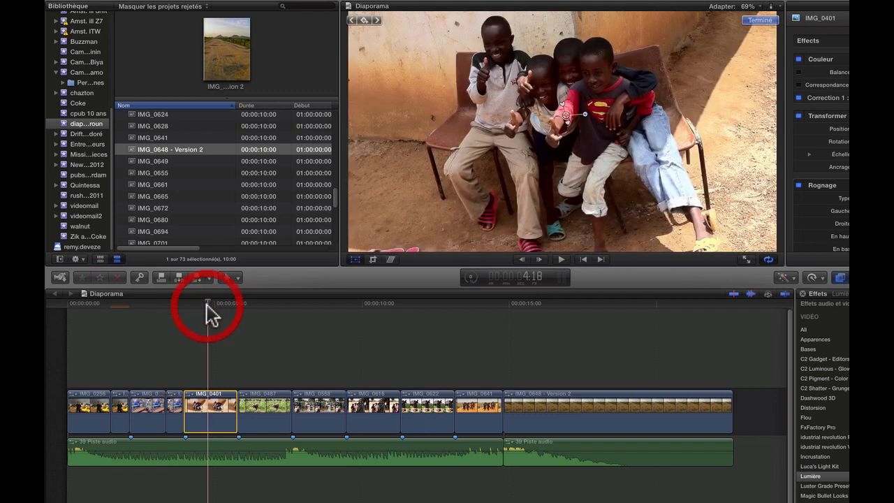
{"action": "key", "text": "space"}
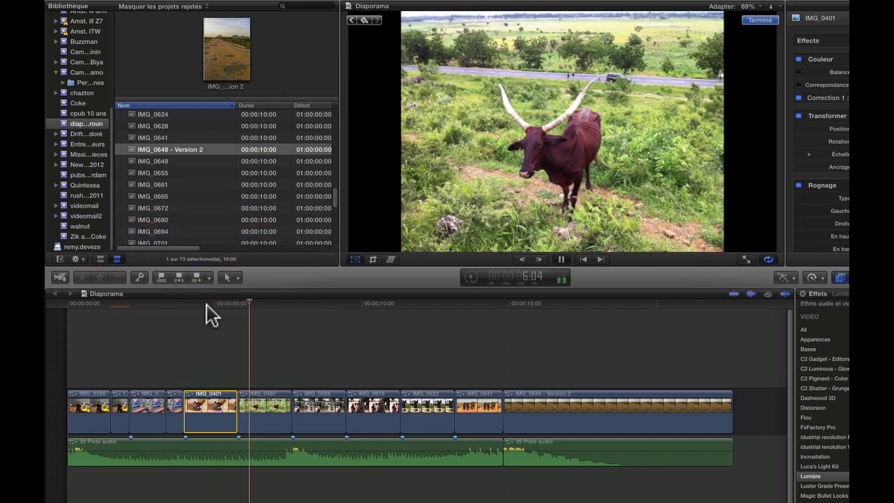
Step: Scale IMG_0487 to 146% and position it at X 8.9 px, Y 38.6 px so the cow fills the frame
{"action": "left_click", "coordinate": [271, 414]}
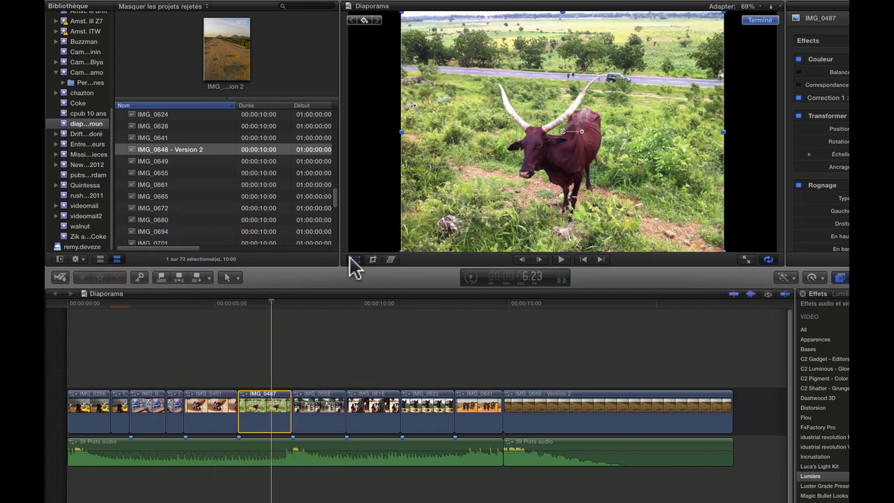
{"action": "left_click", "coordinate": [372, 259]}
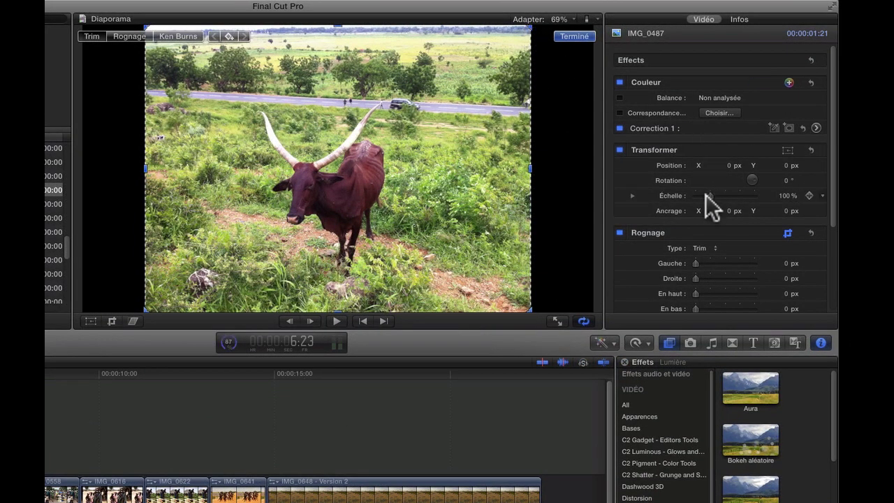
{"action": "left_click_drag", "start_coordinate": [706, 195], "coordinate": [717, 195]}
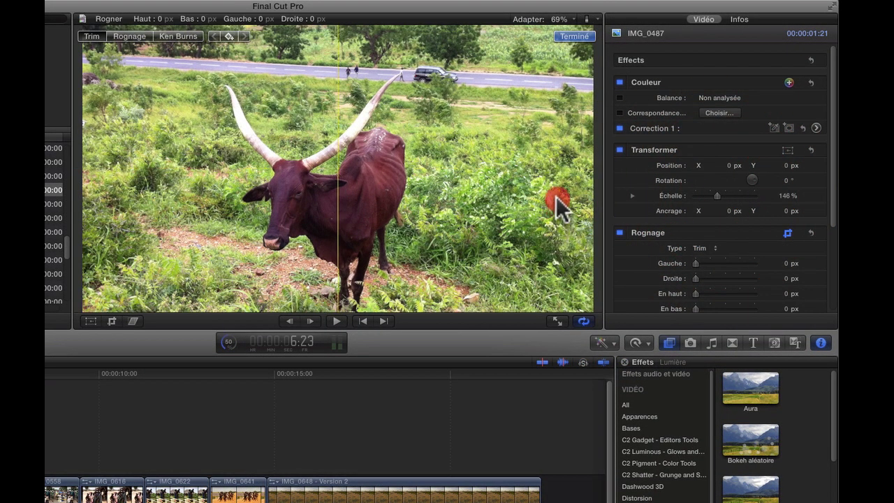
{"action": "left_click", "coordinate": [559, 207]}
{"action": "left_click", "coordinate": [461, 198]}
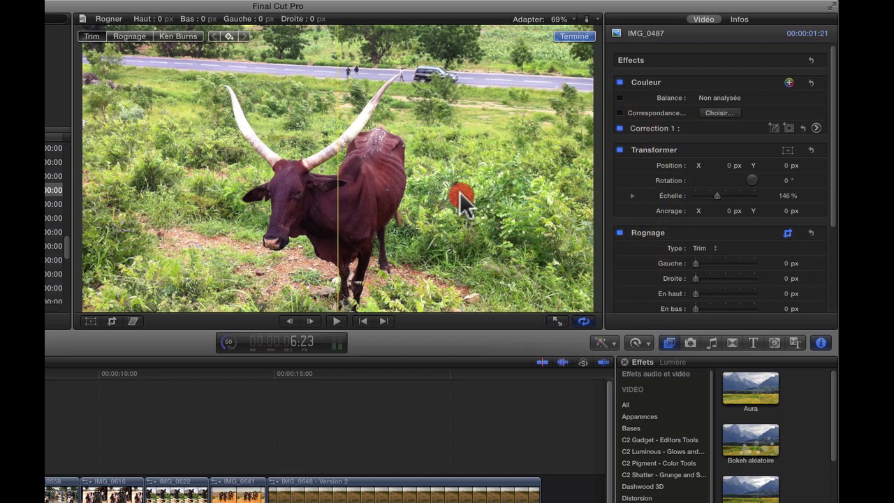
{"action": "left_click", "coordinate": [89, 321]}
{"action": "left_click_drag", "start_coordinate": [387, 239], "coordinate": [390, 222]}
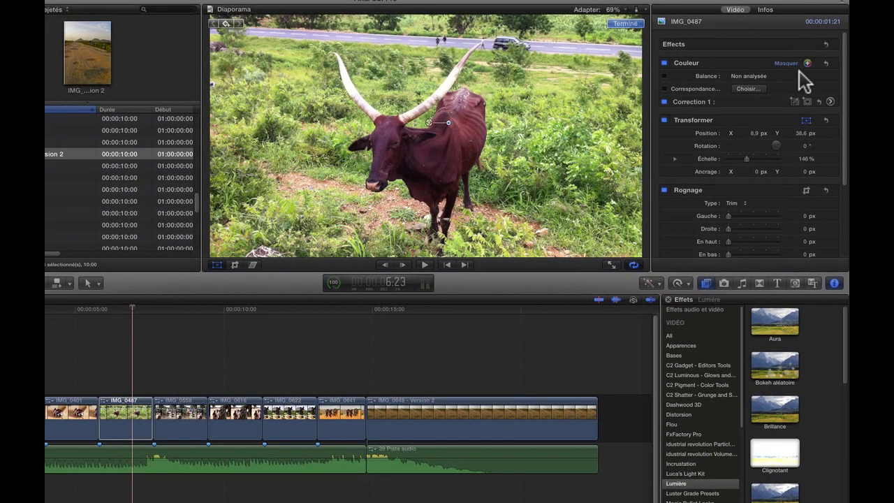
Step: Add keyframes for all Transform parameters of IMG_0487 at its start (5:20) and at 7:09
{"action": "key", "text": "space"}
{"action": "key", "text": "Up"}
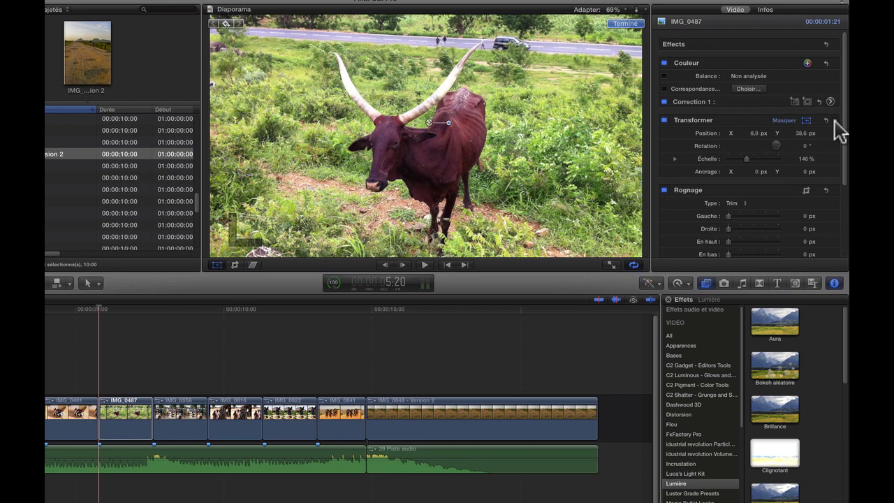
{"action": "left_click", "coordinate": [835, 122]}
{"action": "left_click", "coordinate": [808, 144]}
{"action": "left_click_drag", "start_coordinate": [100, 308], "coordinate": [146, 319]}
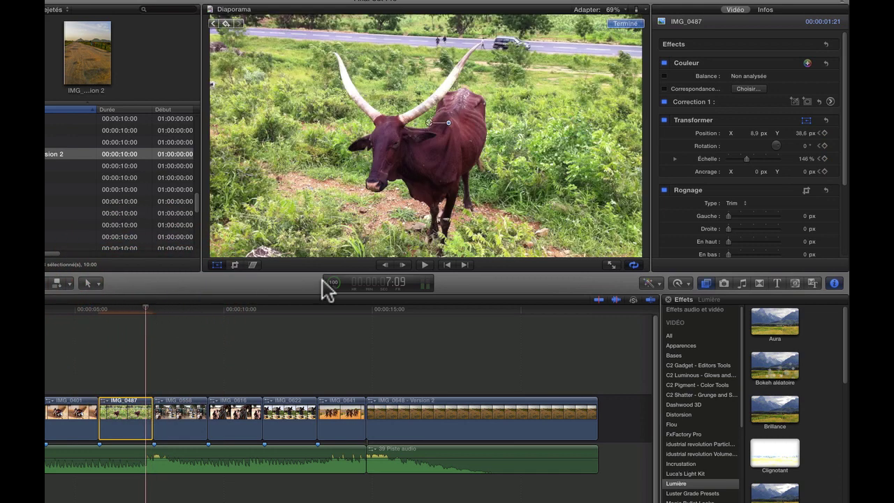
{"action": "left_click", "coordinate": [837, 120]}
{"action": "left_click", "coordinate": [810, 138]}
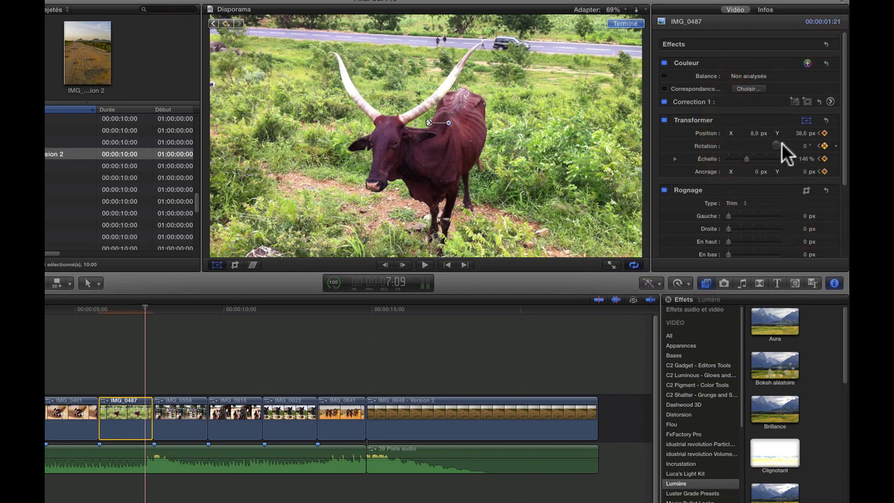
Step: At the 7:09 keyframe, rotate IMG_0487 slightly and scale it to 262%, and play back the move
{"action": "left_click_drag", "start_coordinate": [781, 143], "coordinate": [779, 143]}
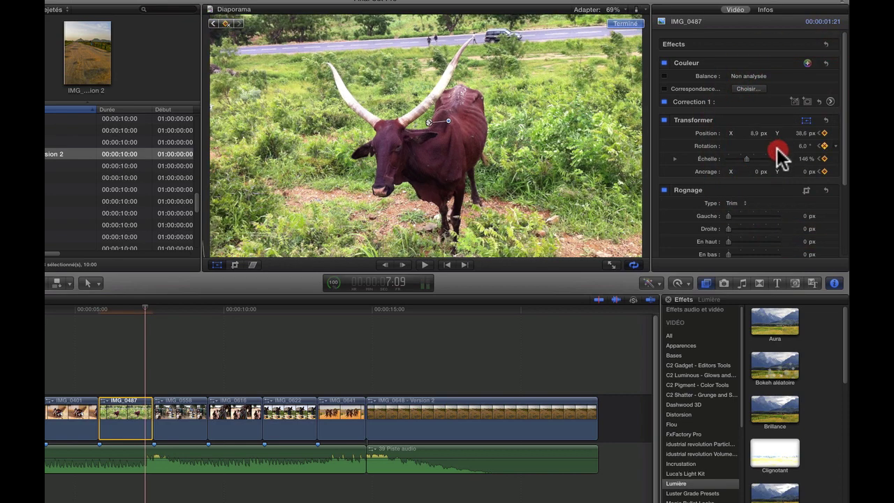
{"action": "left_click_drag", "start_coordinate": [746, 158], "coordinate": [762, 161]}
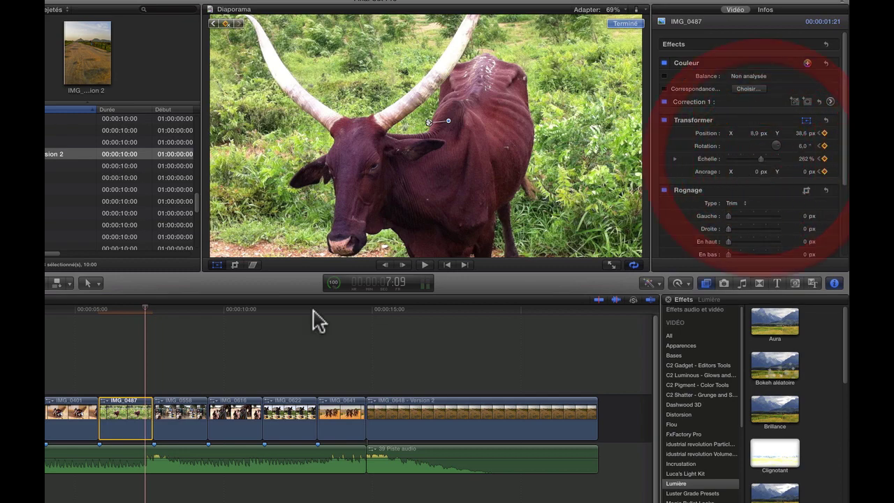
{"action": "left_click", "coordinate": [78, 311]}
{"action": "key", "text": "space"}
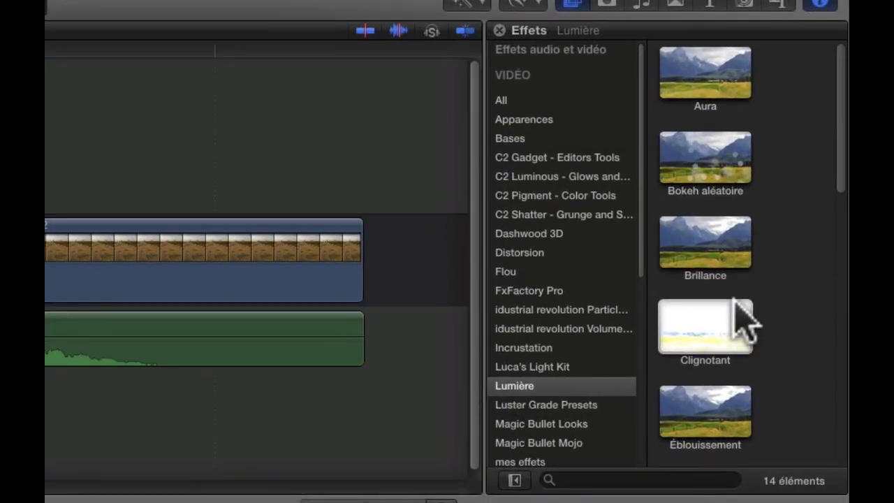
Step: Apply the Bokeh aléatoire light effect to IMG_0401 and play the photo from just before its start
{"action": "left_click", "coordinate": [786, 450]}
{"action": "left_click_drag", "start_coordinate": [709, 158], "coordinate": [0, 167]}
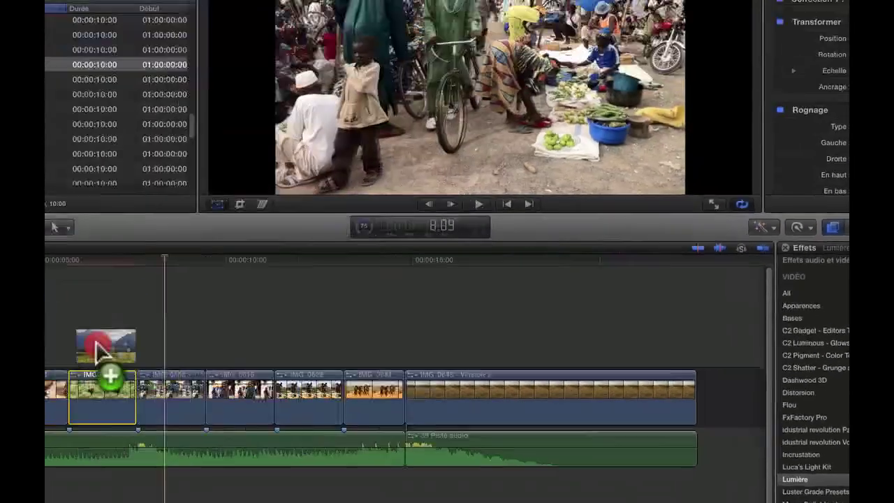
{"action": "left_click_drag", "start_coordinate": [271, 379], "coordinate": [219, 430]}
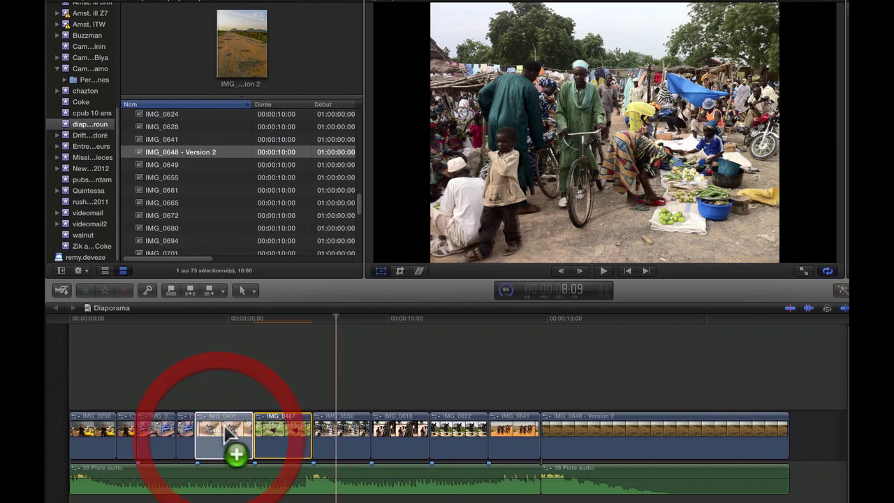
{"action": "left_click", "coordinate": [192, 319]}
{"action": "key", "text": "space"}
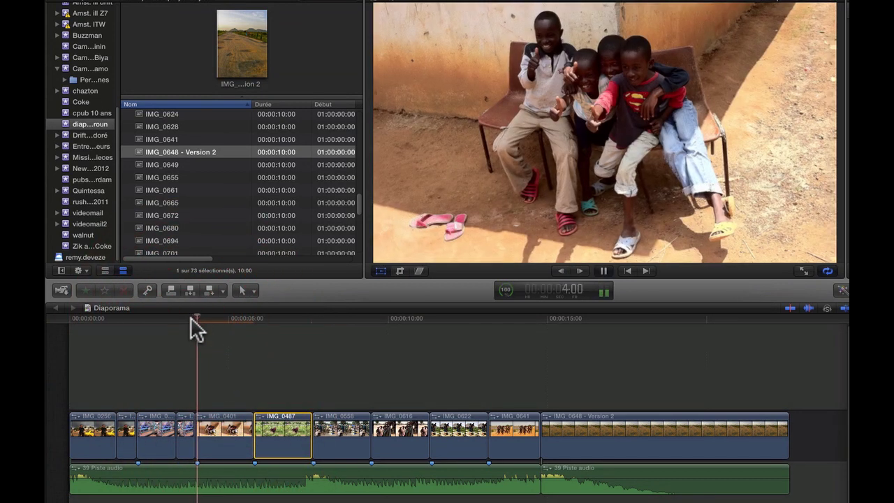
{"action": "key", "text": "space"}
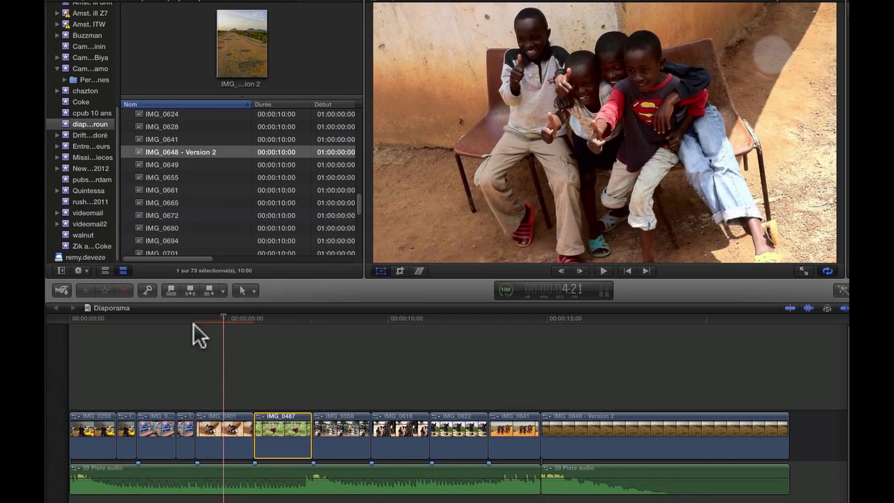
Step: At 5:03, add keyframes for all Bokeh aléatoire parameters of IMG_0401 and set the effect's opacity to 0%
{"action": "left_click", "coordinate": [231, 436]}
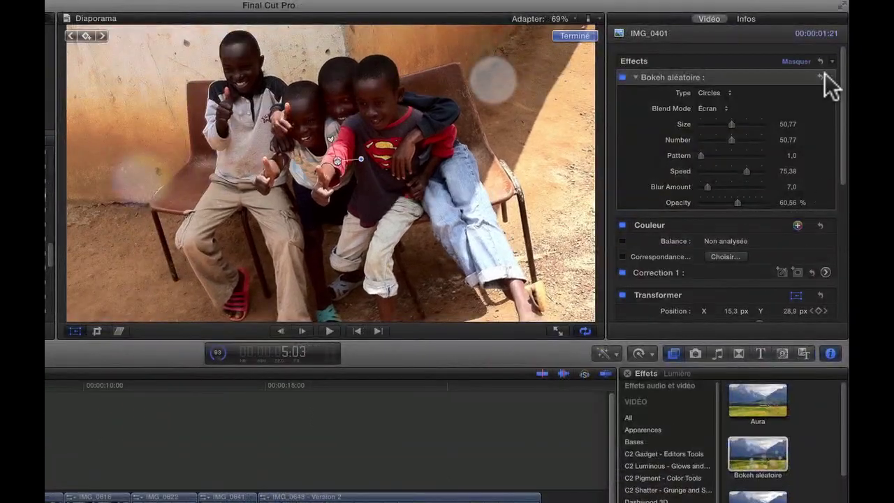
{"action": "left_click", "coordinate": [831, 76]}
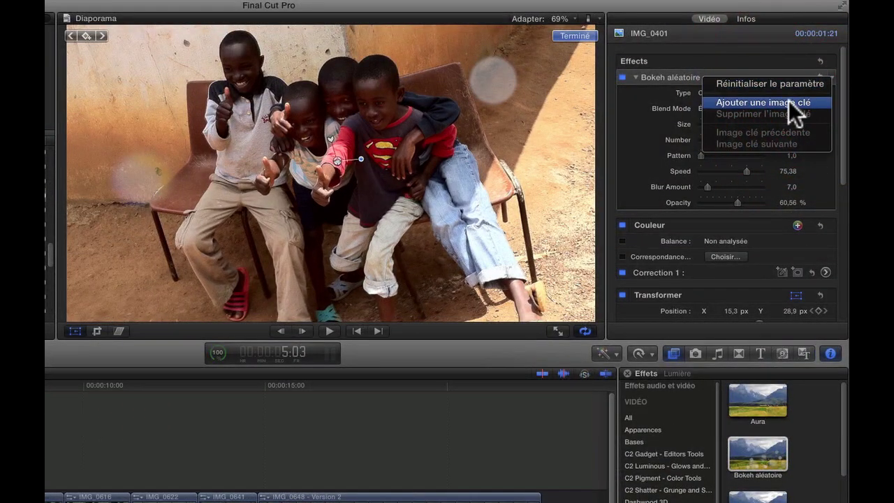
{"action": "left_click", "coordinate": [788, 102]}
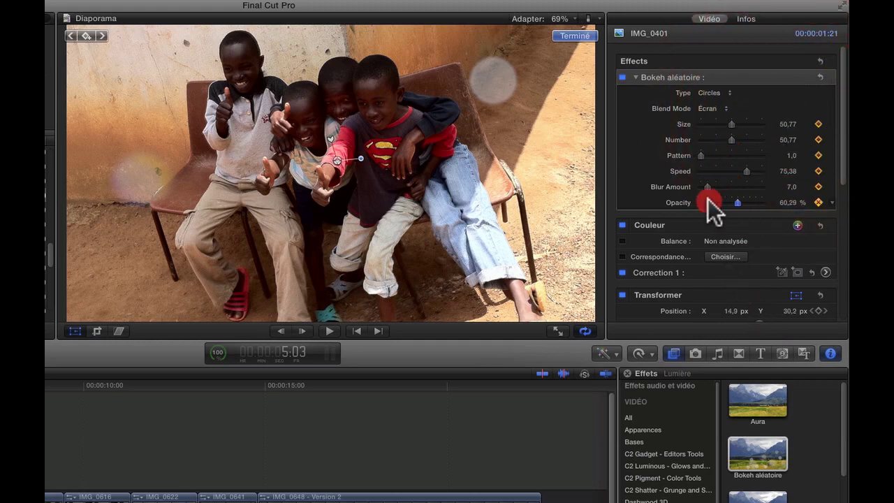
{"action": "left_click_drag", "start_coordinate": [708, 202], "coordinate": [664, 200]}
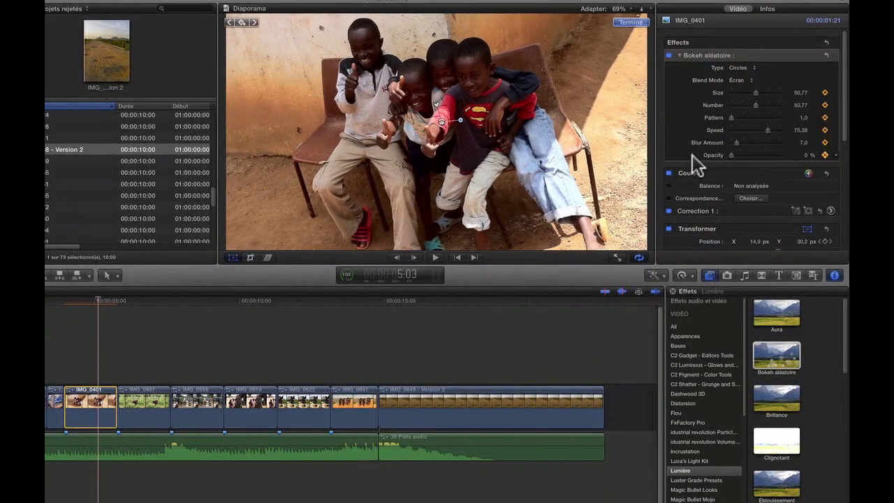
Step: Four frames further on, at 5:07, keyframe all Bokeh aléatoire parameters of IMG_0401 and raise the opacity to 100%
{"action": "key", "text": "Right"}
{"action": "key", "text": "Right"}
{"action": "key", "text": "Right"}
{"action": "key", "text": "Right"}
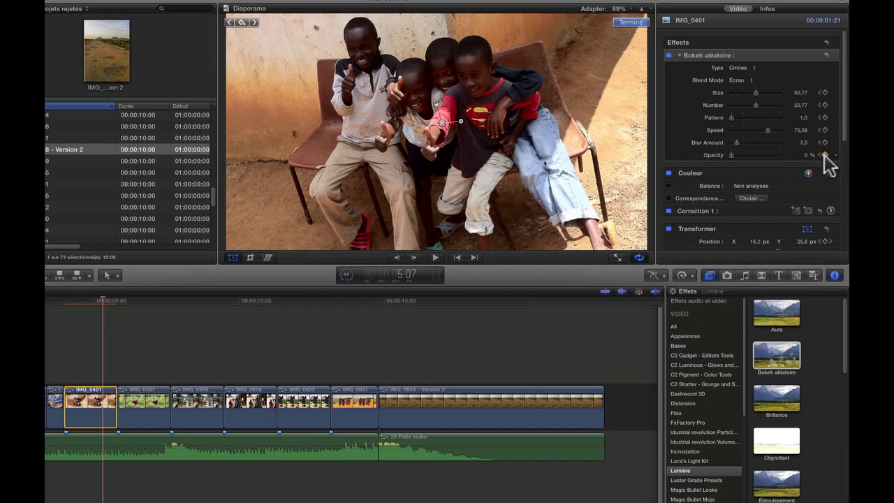
{"action": "left_click", "coordinate": [834, 55]}
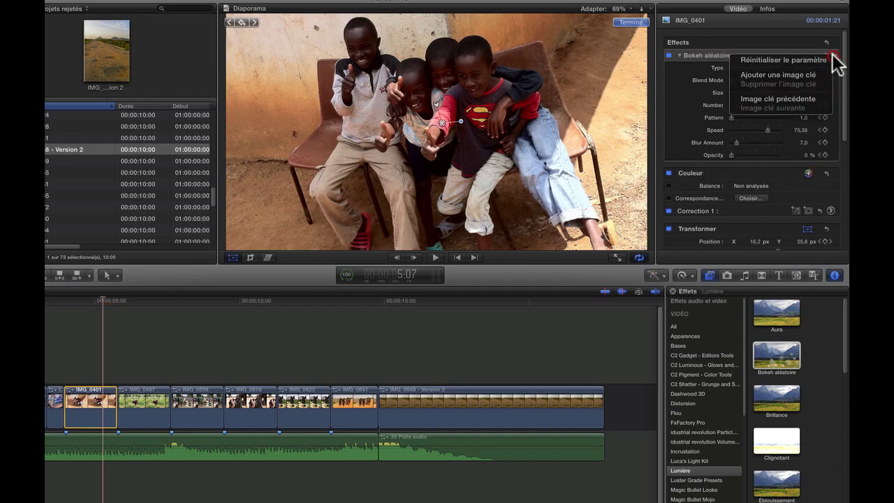
{"action": "left_click", "coordinate": [822, 74]}
{"action": "left_click_drag", "start_coordinate": [731, 155], "coordinate": [838, 168]}
Step: Play IMG_0401 from its start at 3:24 to check the timing of the bokeh fade-in
{"action": "left_click", "coordinate": [63, 305]}
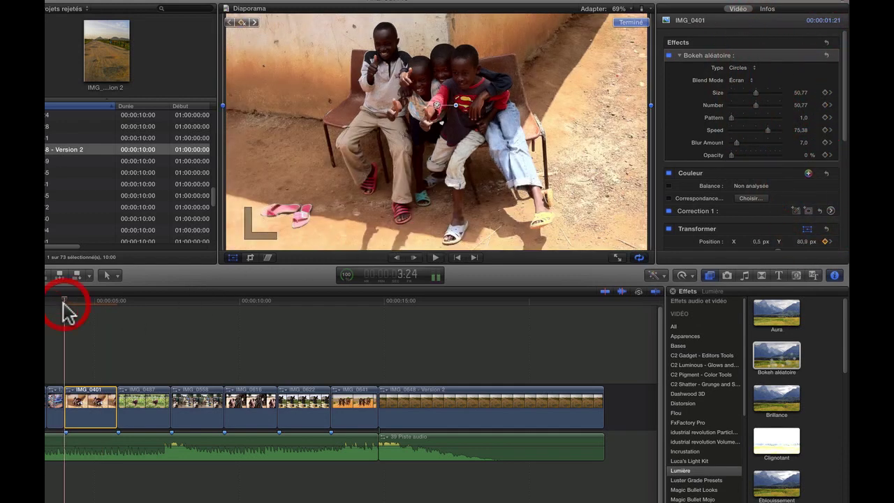
{"action": "key", "text": "space"}
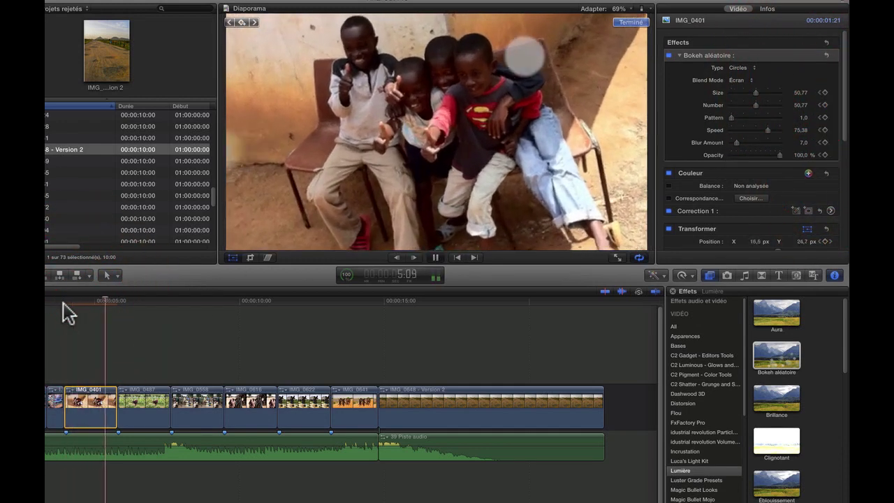
{"action": "key", "text": "space"}
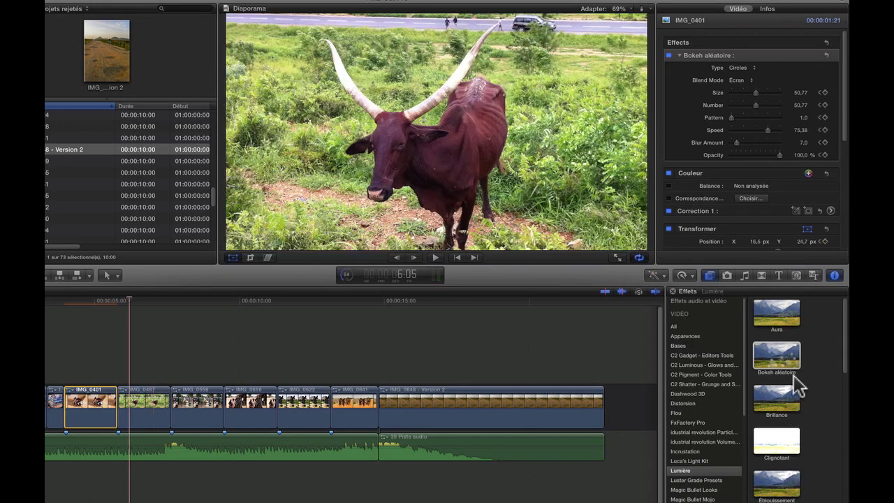
Step: Apply the Bokeh aléatoire effect to IMG_0487 and set its opacity to 100%
{"action": "left_click_drag", "start_coordinate": [796, 385], "coordinate": [144, 406]}
{"action": "left_click", "coordinate": [135, 407]}
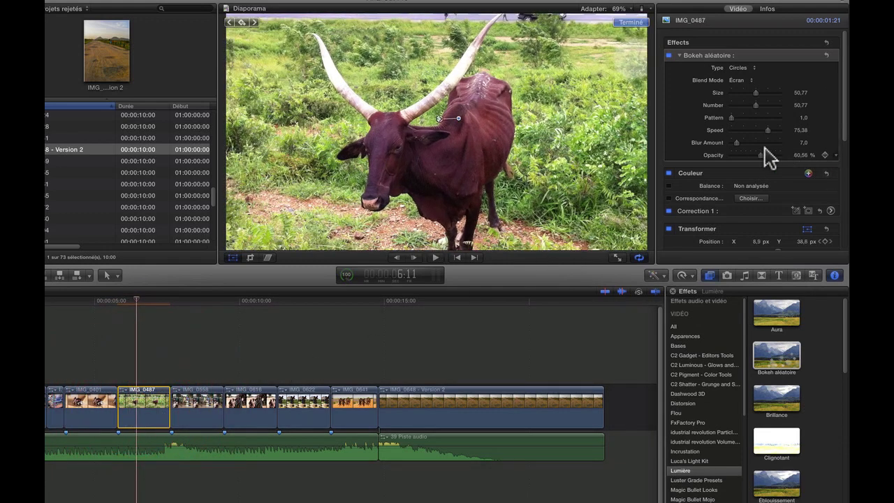
{"action": "left_click_drag", "start_coordinate": [777, 161], "coordinate": [786, 159]}
Step: Add keyframes for all Bokeh aléatoire parameters of IMG_0487 at 6:19
{"action": "left_click", "coordinate": [118, 295]}
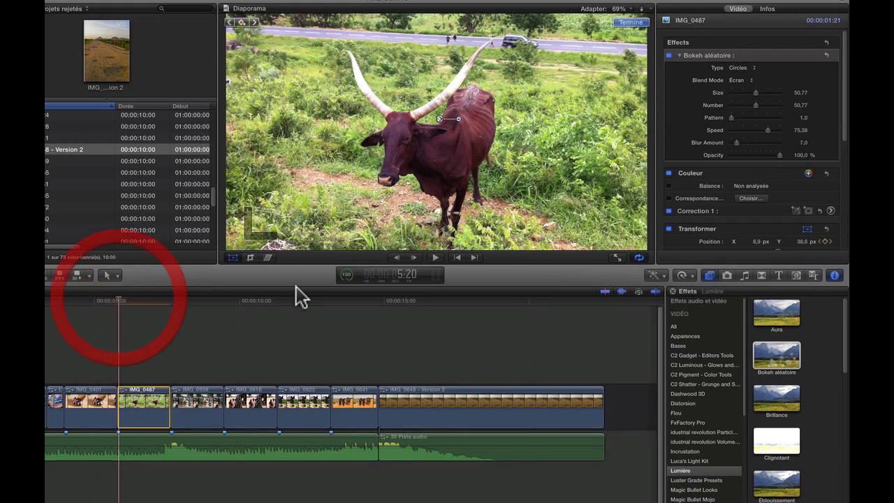
{"action": "left_click_drag", "start_coordinate": [116, 302], "coordinate": [145, 301]}
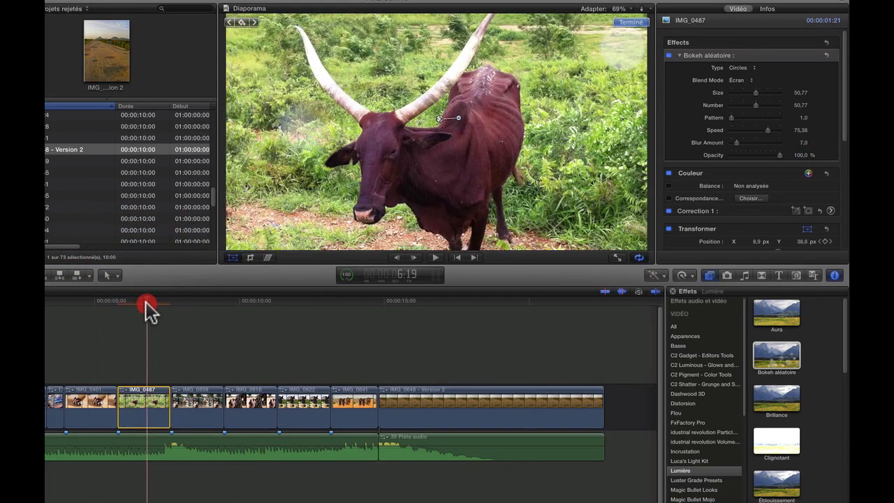
{"action": "left_click", "coordinate": [833, 52]}
{"action": "left_click", "coordinate": [818, 76]}
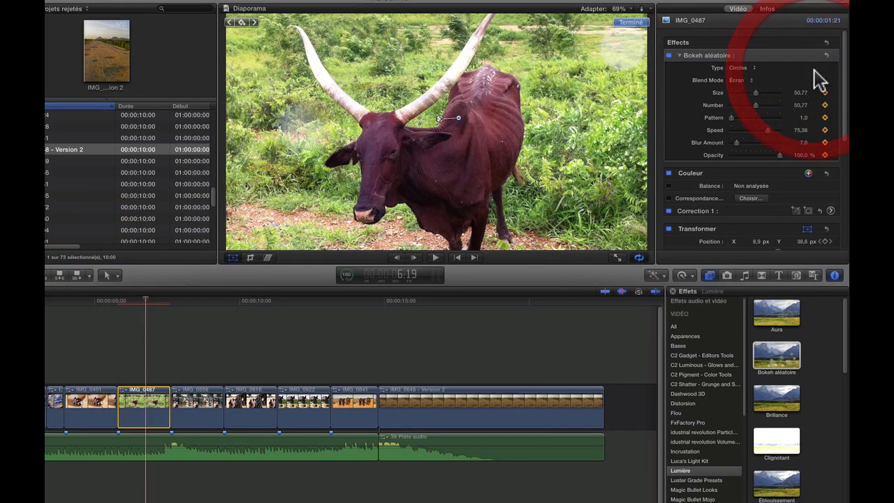
Step: Three frames further on, at 6:22, keyframe the Bokeh aléatoire opacity of IMG_0487 down to its minimum
{"action": "key", "text": "Right"}
{"action": "key", "text": "Right"}
{"action": "key", "text": "Right"}
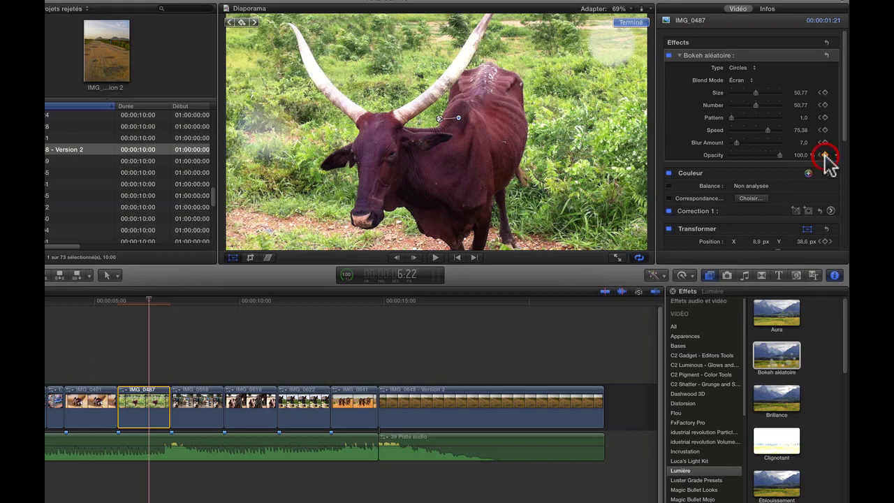
{"action": "left_click_drag", "start_coordinate": [778, 155], "coordinate": [677, 157]}
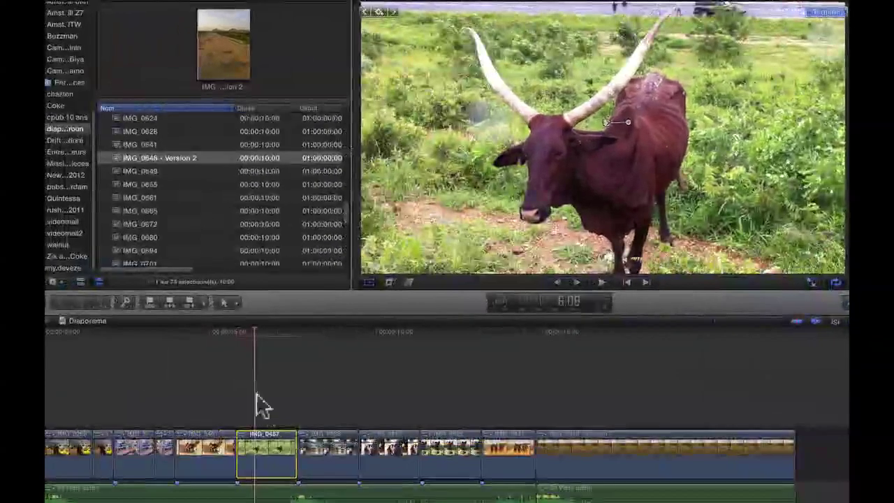
Step: Play the slideshow from near its start to check the bokeh effects on IMG_0401 and IMG_0487
{"action": "left_click", "coordinate": [79, 305]}
{"action": "key", "text": "space"}
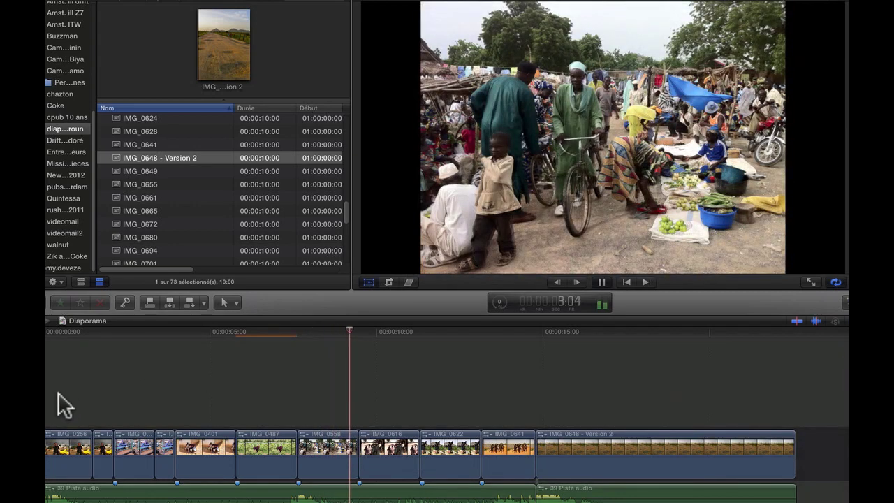
{"action": "left_click", "coordinate": [77, 331]}
{"action": "key", "text": "space"}
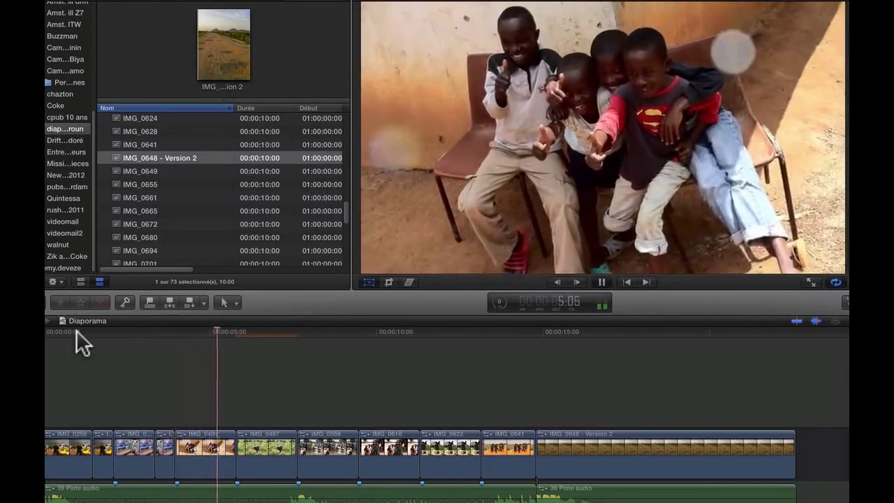
{"action": "key", "text": "space"}
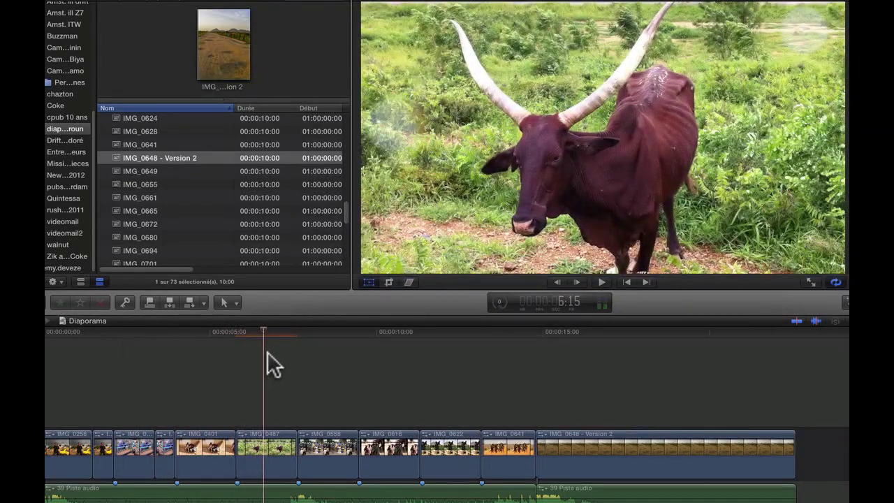
Step: Browse the Dissolutions, Effacements, Flou and Flous transition categories, with the playhead at the start of IMG_0487
{"action": "left_click", "coordinate": [235, 331]}
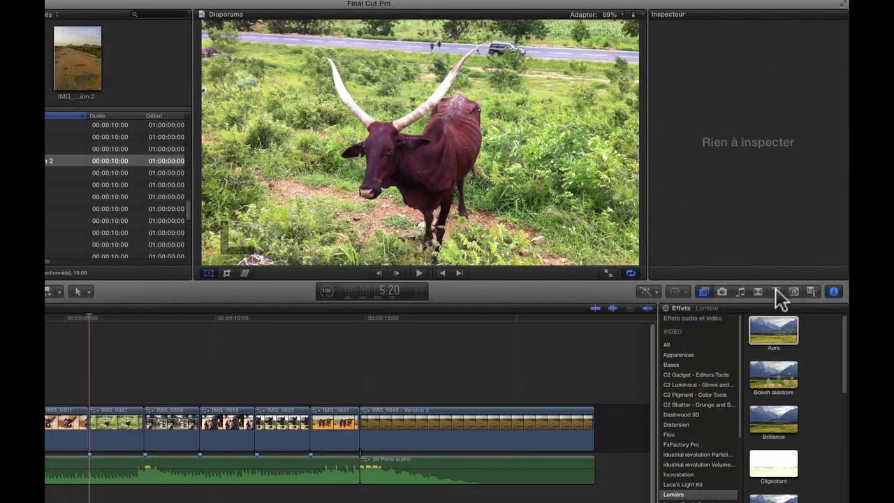
{"action": "left_click", "coordinate": [758, 292]}
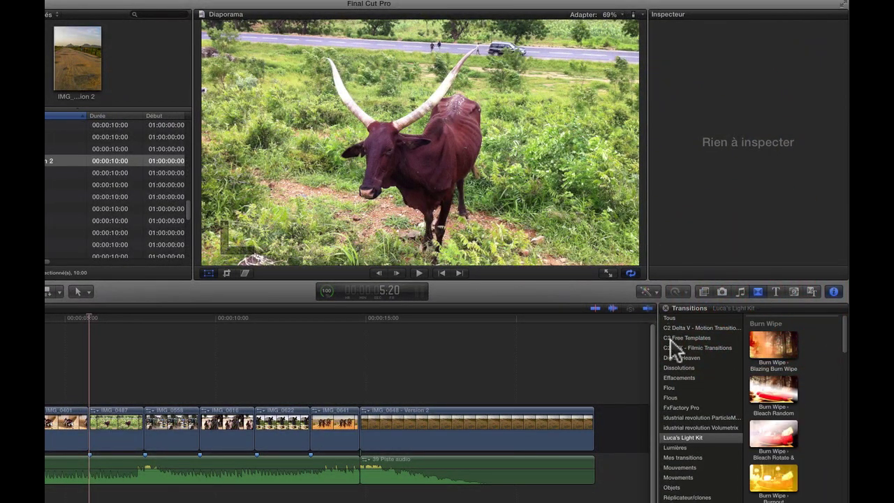
{"action": "left_click", "coordinate": [679, 367]}
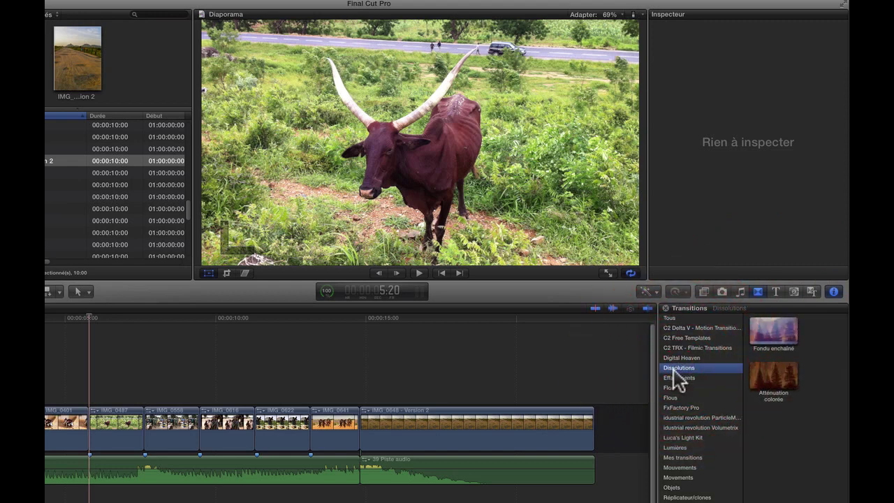
{"action": "left_click", "coordinate": [671, 378]}
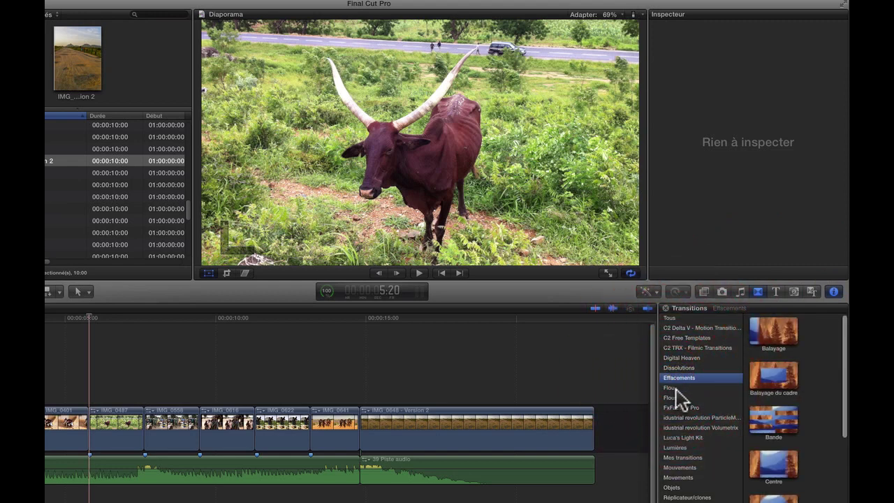
{"action": "left_click", "coordinate": [669, 387]}
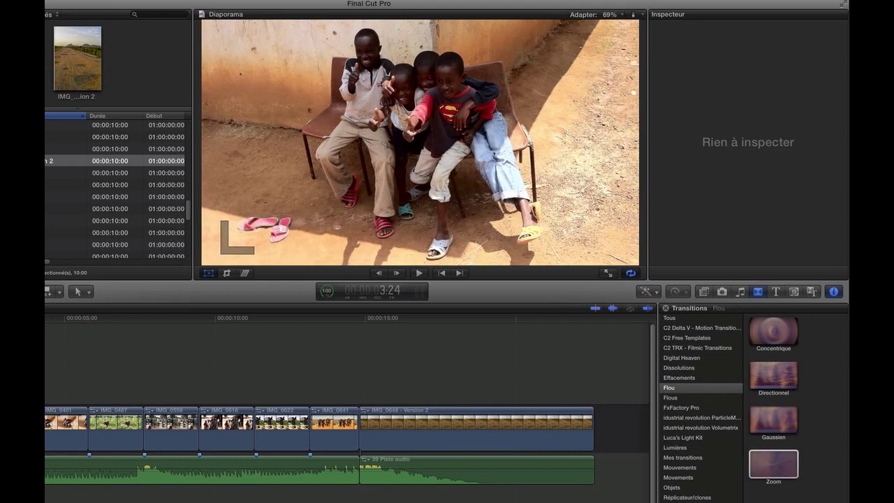
{"action": "left_click", "coordinate": [669, 397]}
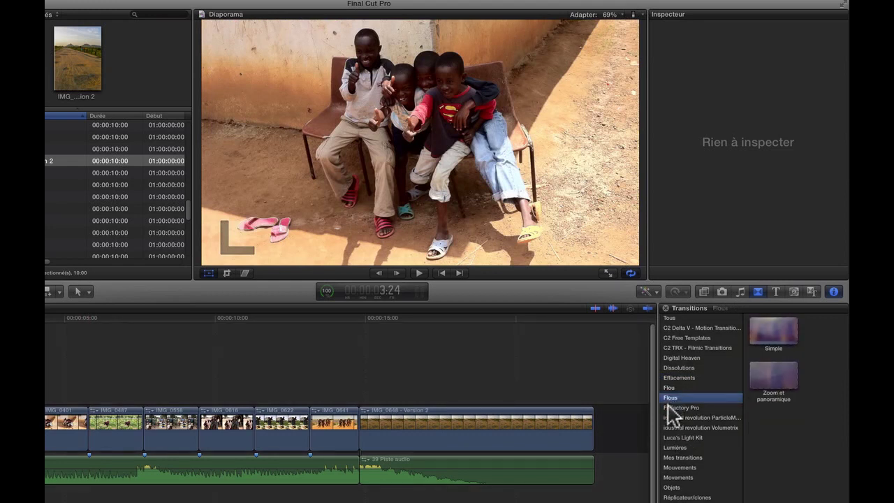
Step: Add the Lumière parasite transition from the Lumières category at the cut before IMG_0401 and shorten it to 11 frames
{"action": "left_click", "coordinate": [673, 448]}
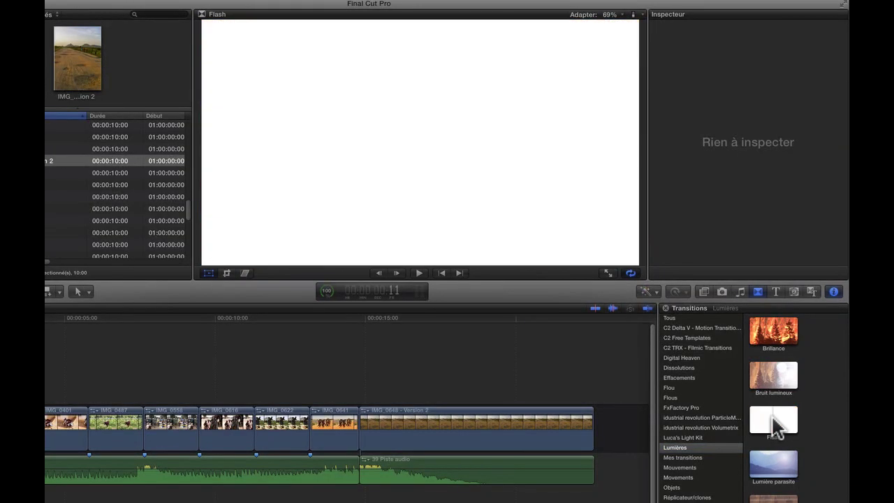
{"action": "left_click_drag", "start_coordinate": [773, 470], "coordinate": [83, 429]}
{"action": "left_click_drag", "start_coordinate": [135, 419], "coordinate": [83, 419]}
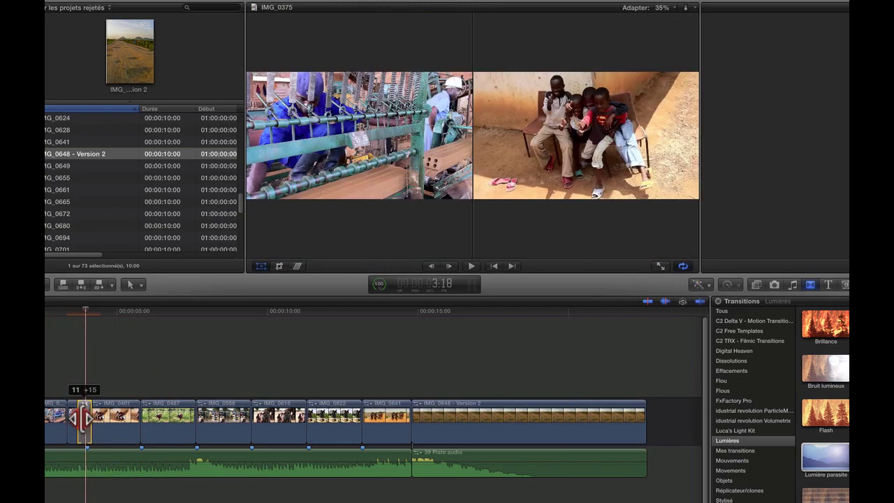
Step: Play the timeline through the new transition and into IMG_0487 to check the result
{"action": "left_click", "coordinate": [49, 325]}
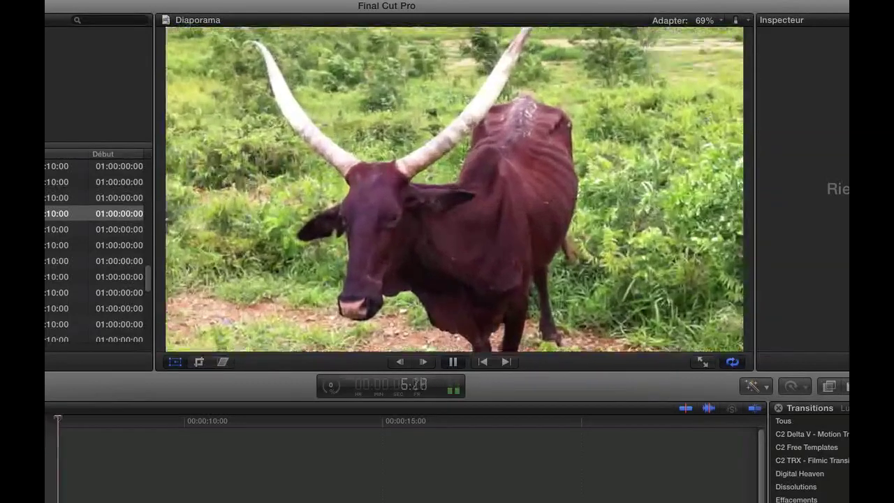
{"action": "key", "text": "space"}
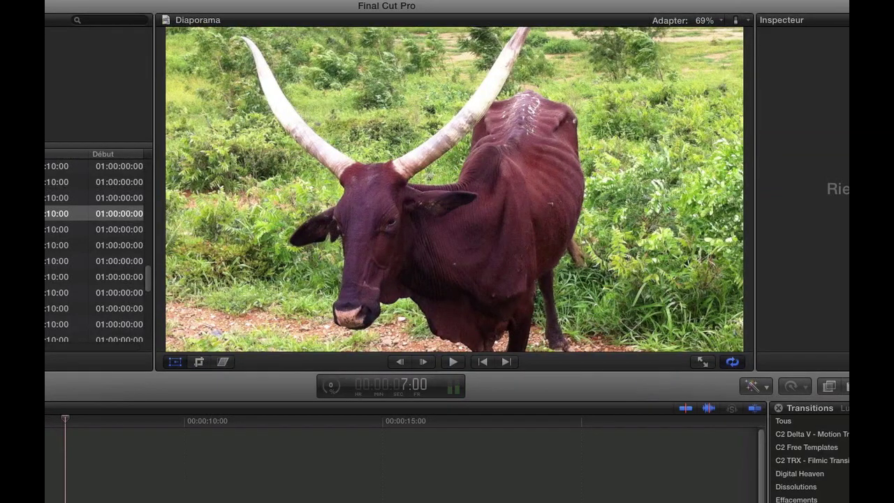